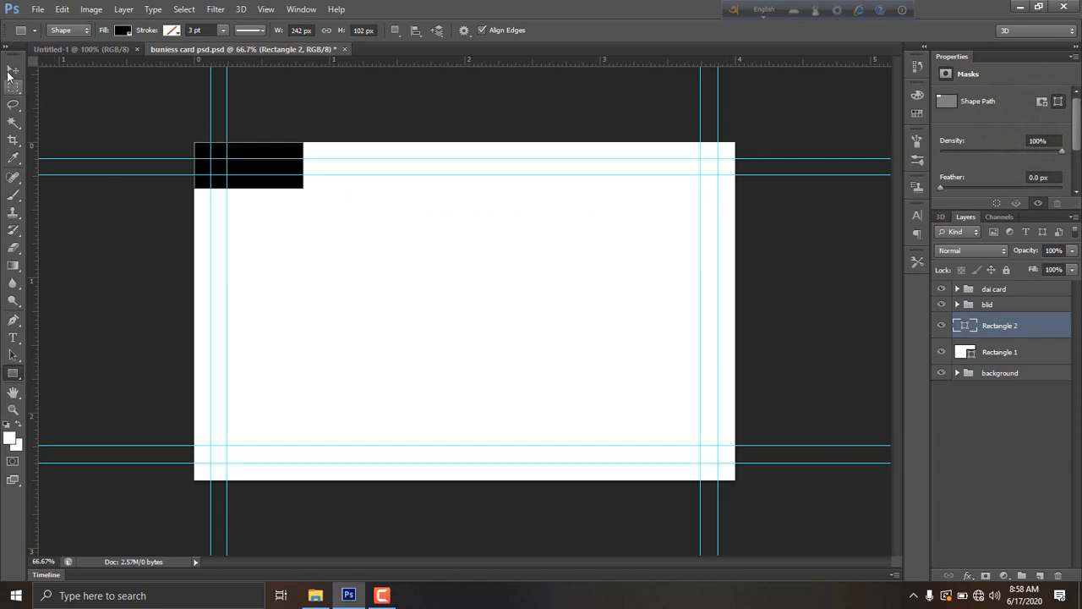
- Place four copies of the black rectangle in an evenly spaced column down the card's left edge
left_click(13, 68)
left_click_drag(256, 228, 268, 406)
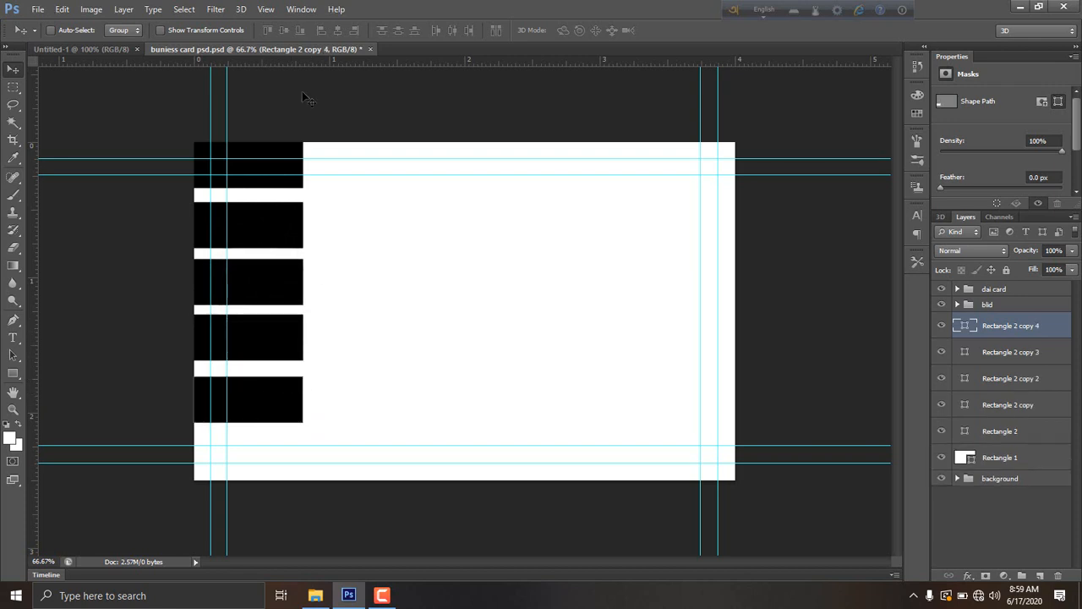
left_click(942, 431)
left_click(941, 431)
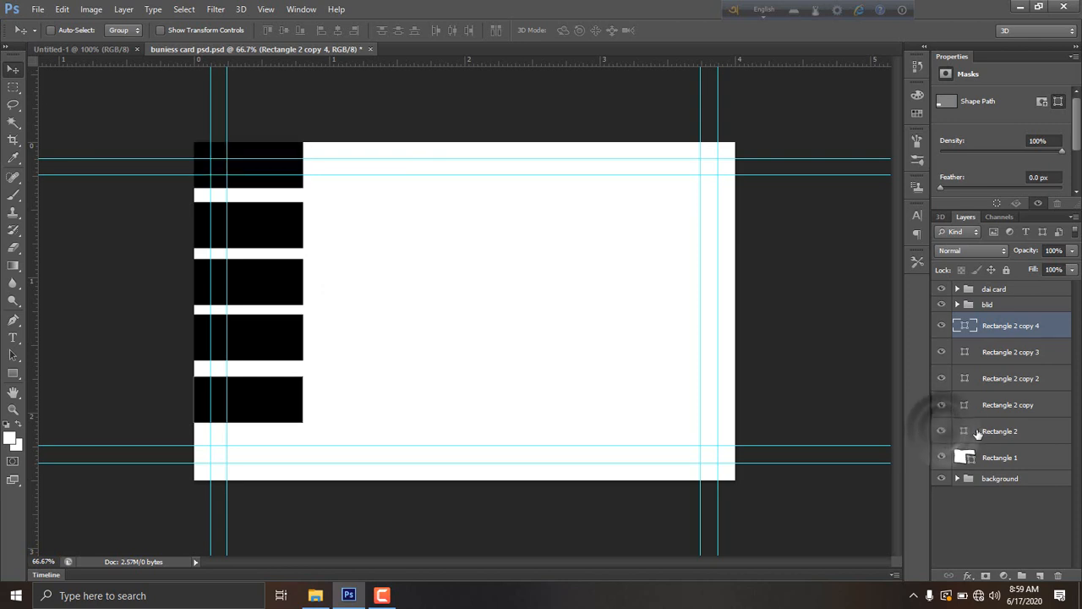
- Recolour the second rectangle from the top to #333333 and the third to #666666
left_click(972, 407)
double_click(971, 407)
left_click(779, 275)
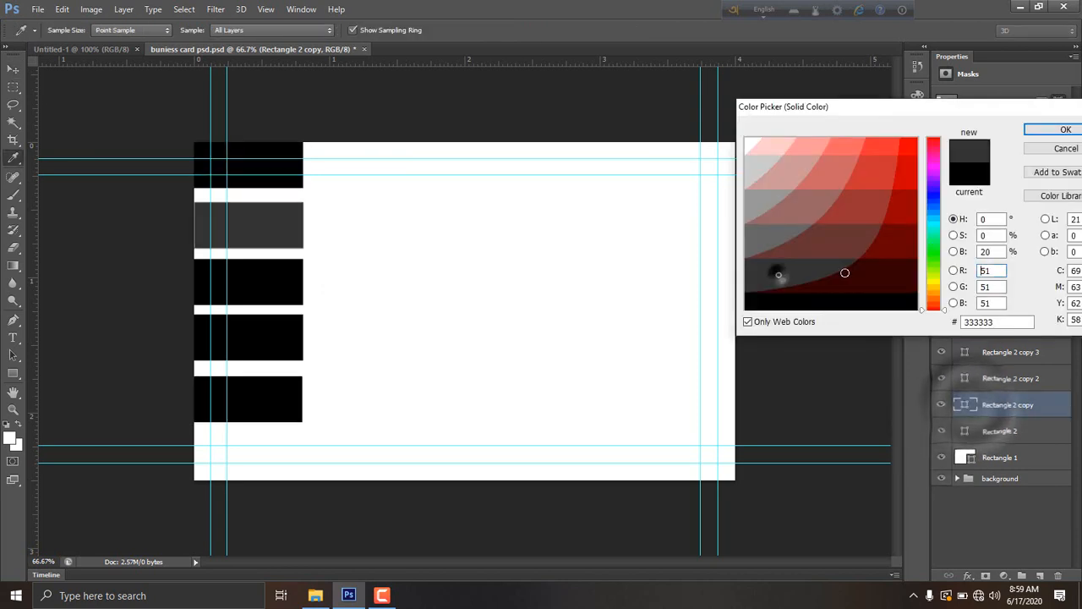
left_click(1031, 132)
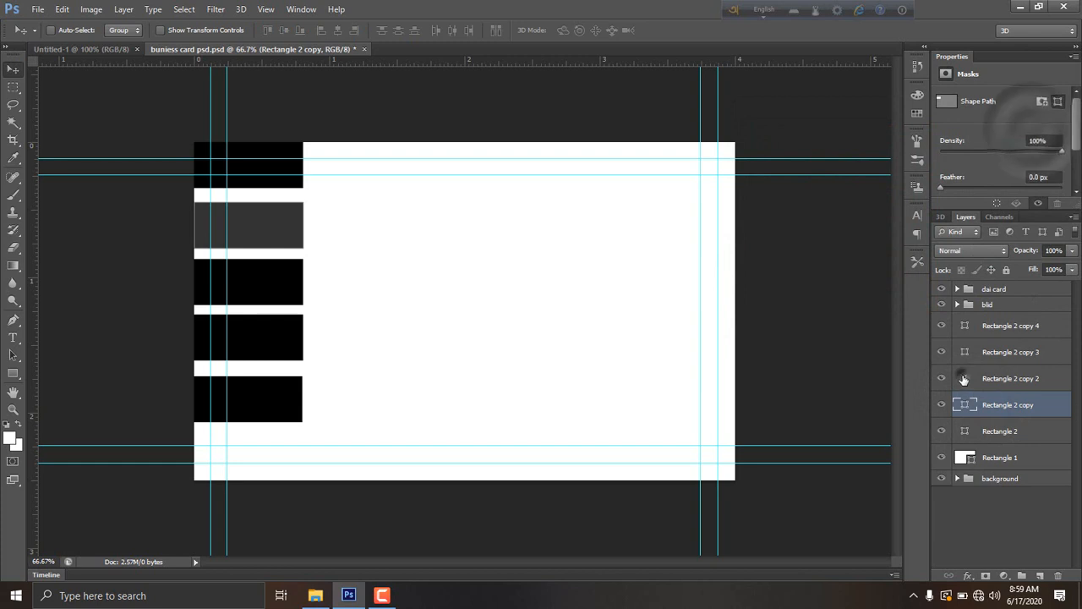
double_click(964, 379)
left_click(768, 238)
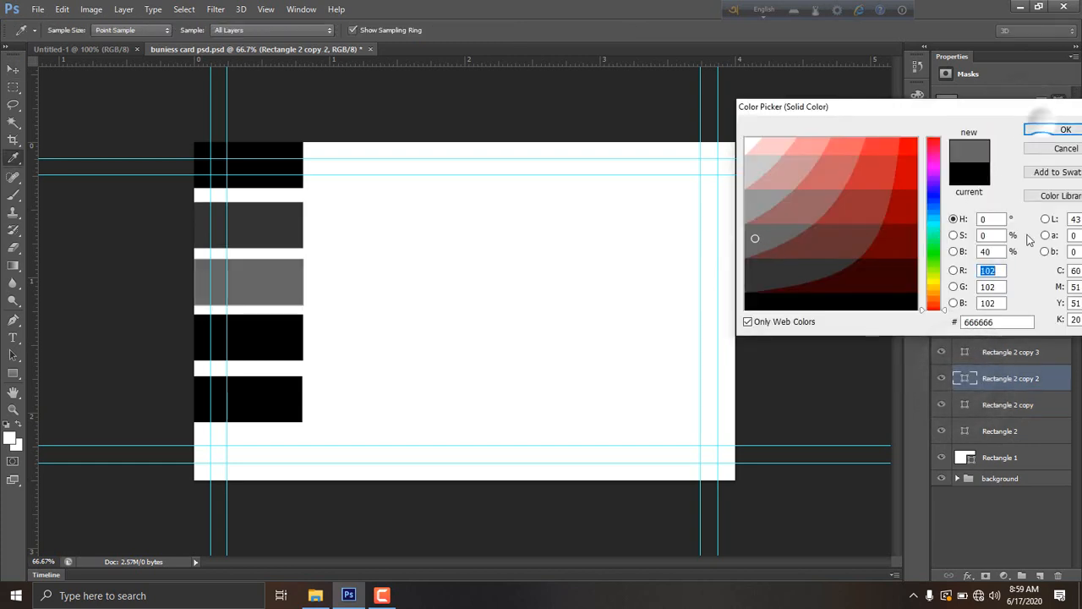
left_click(1064, 130)
- Recolour the fourth rectangle from the top to #6e5a5a, with the web-colours-only restriction turned off
double_click(968, 354)
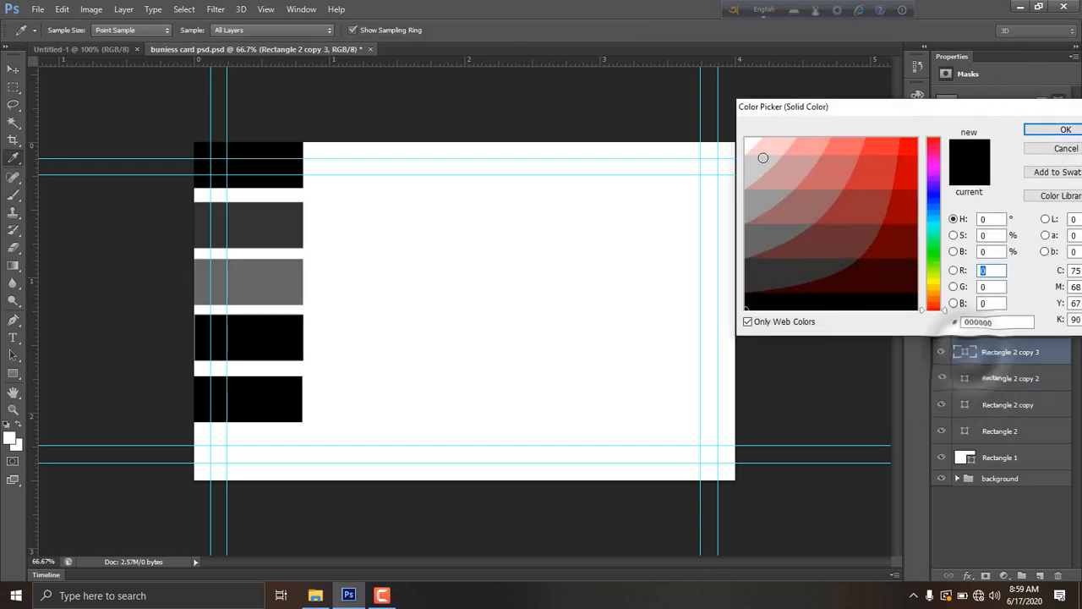
left_click(768, 166)
left_click(814, 220)
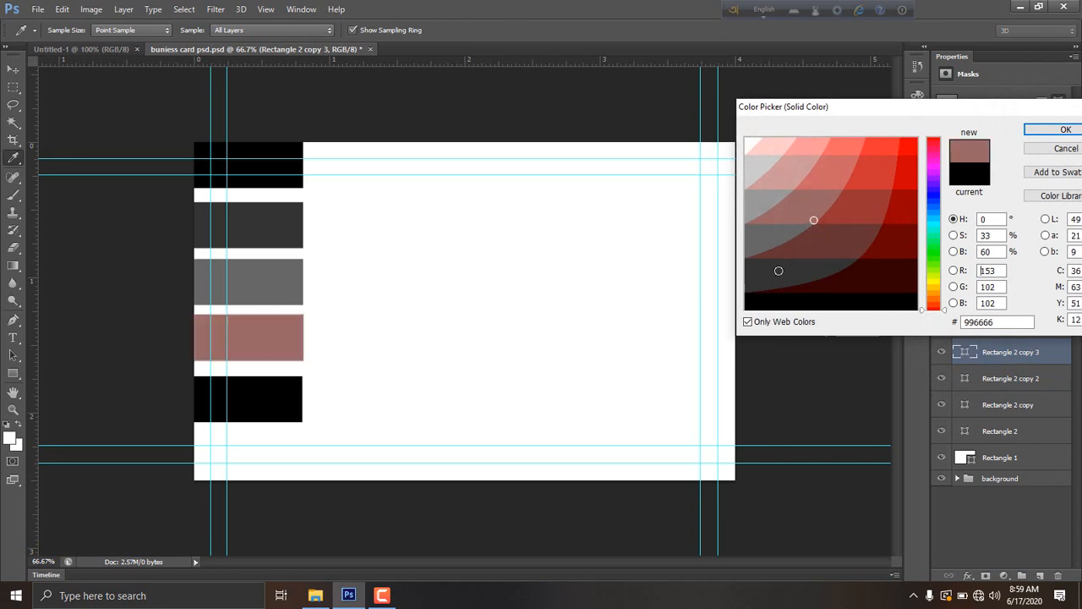
left_click(759, 323)
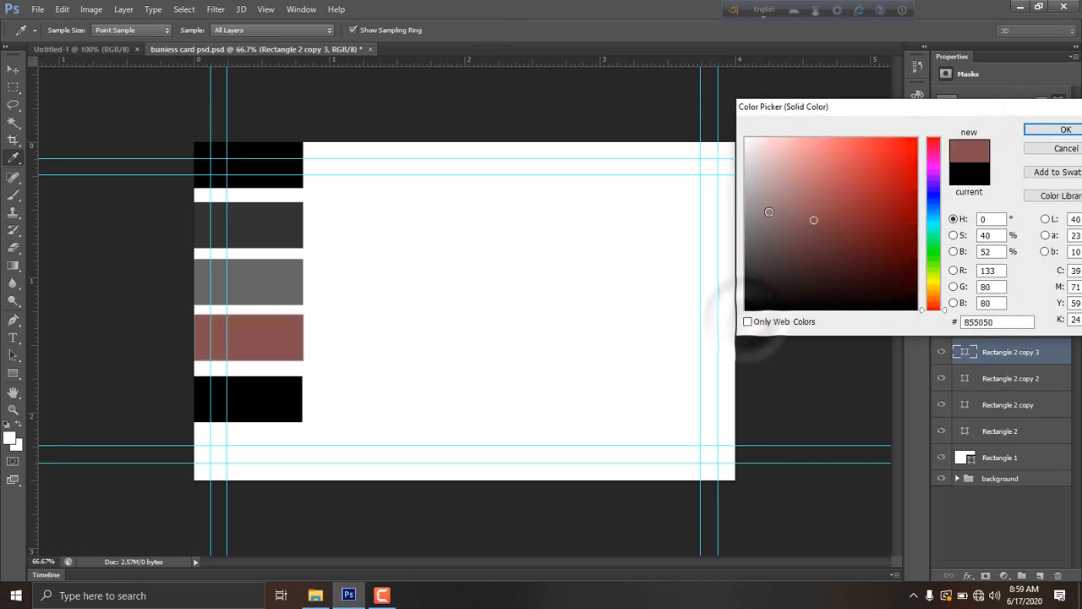
left_click_drag(757, 190, 777, 236)
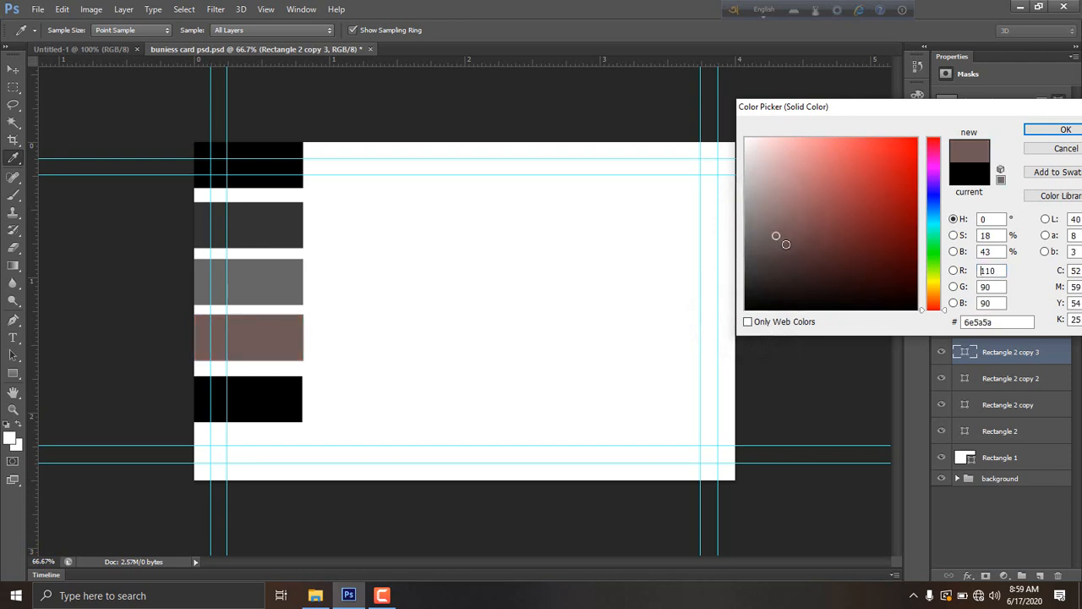
left_click(1048, 132)
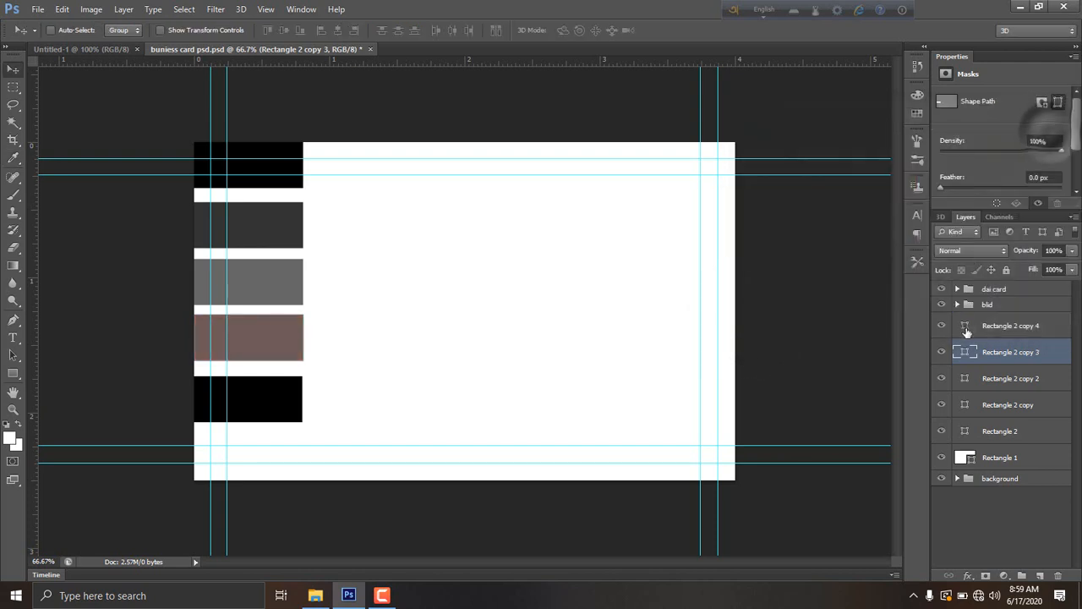
- Recolour the lowest rectangle in the column to #bdaaaa
double_click(965, 327)
left_click_drag(833, 306, 762, 182)
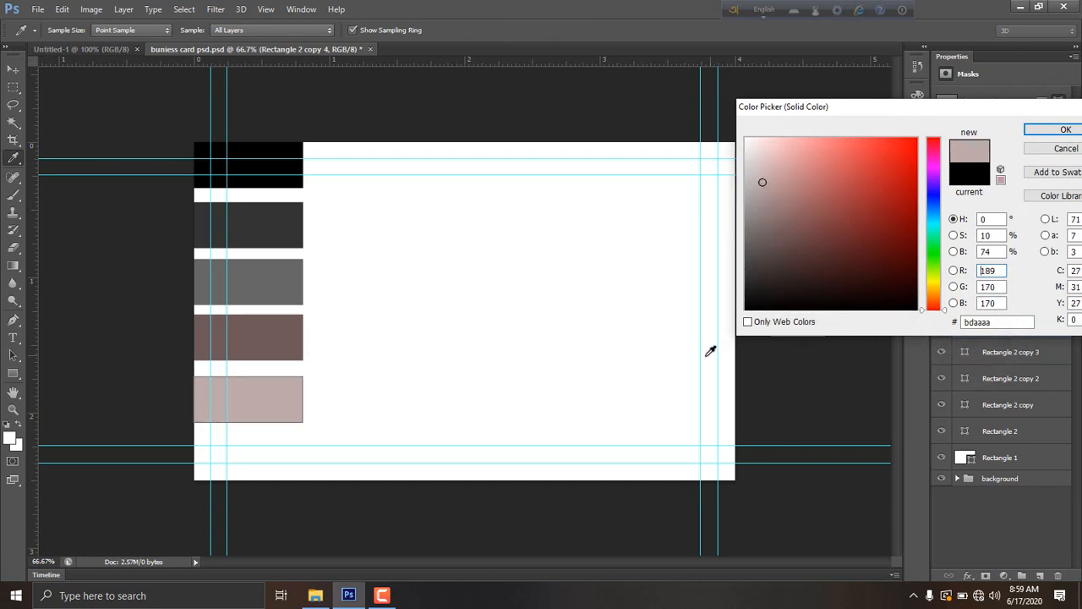
left_click(1045, 129)
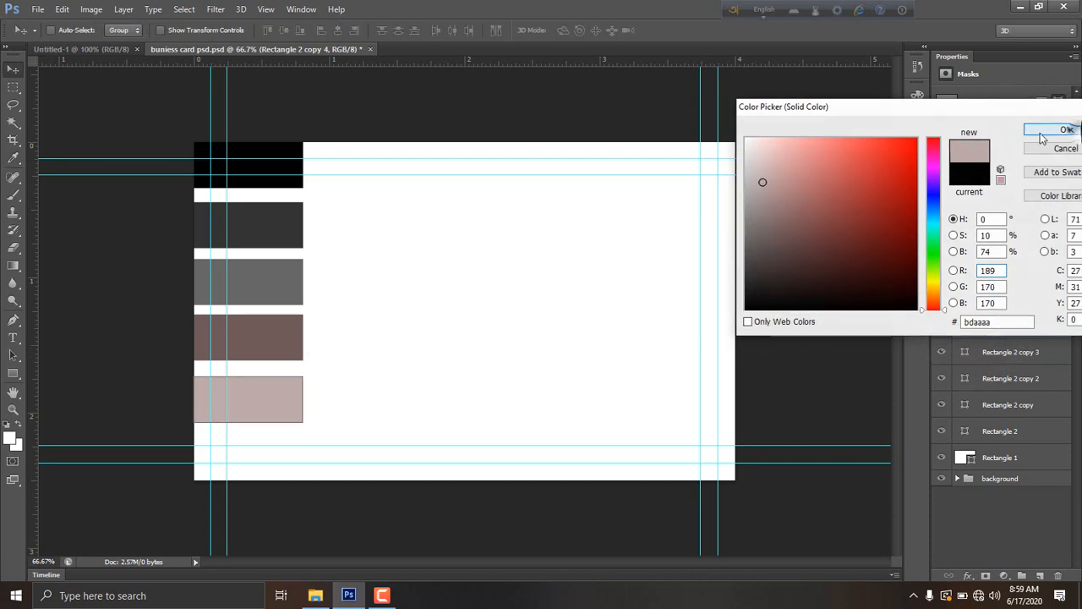
- Scale all five rectangles together proportionally to about 84%, keeping them anchored at the card's top-left corner
left_click(1005, 431, "ctrl")
left_click(1007, 404, "ctrl")
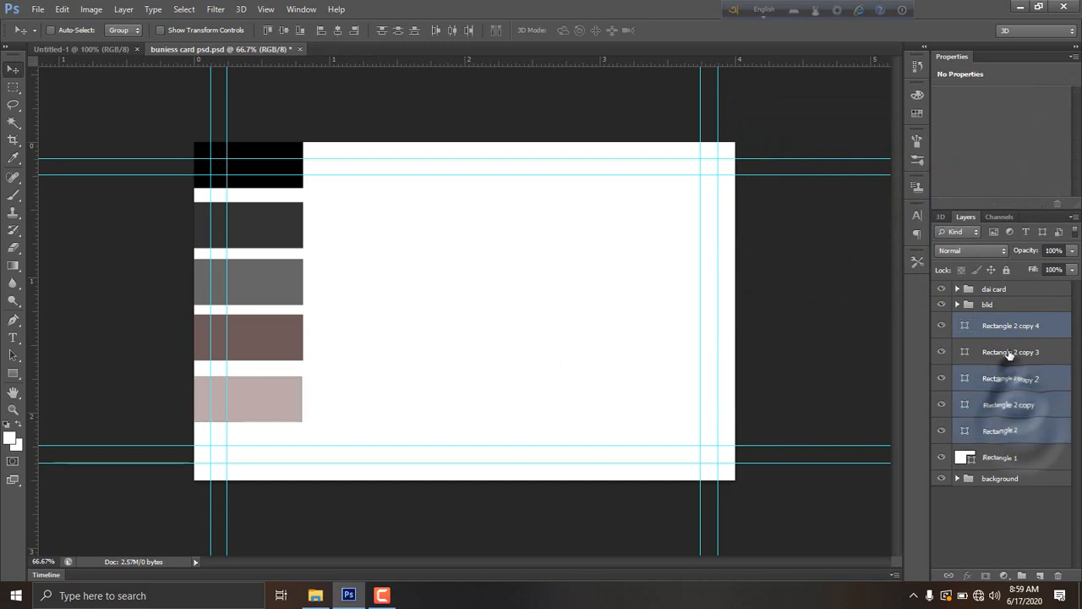
left_click(1010, 378, "ctrl")
left_click(1010, 352, "ctrl")
key("ctrl+t")
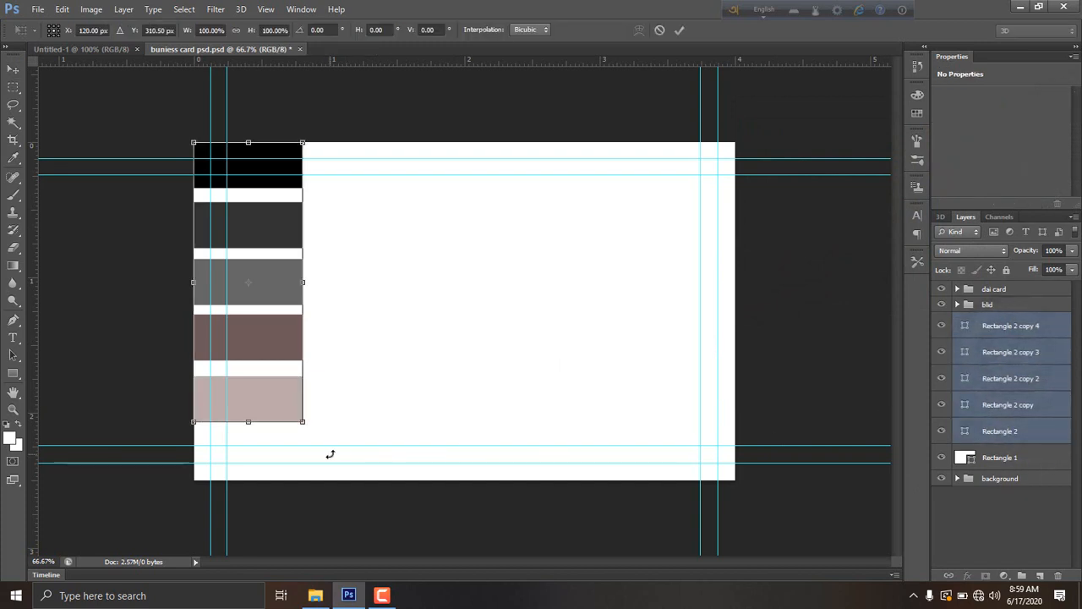
left_click_drag(302, 420, 267, 349)
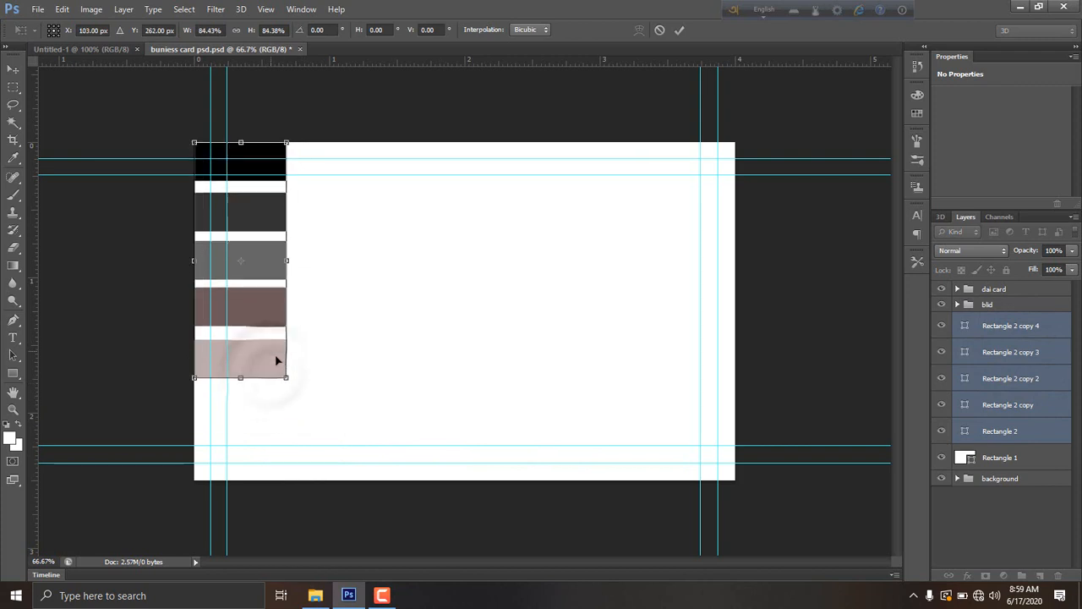
key("Return")
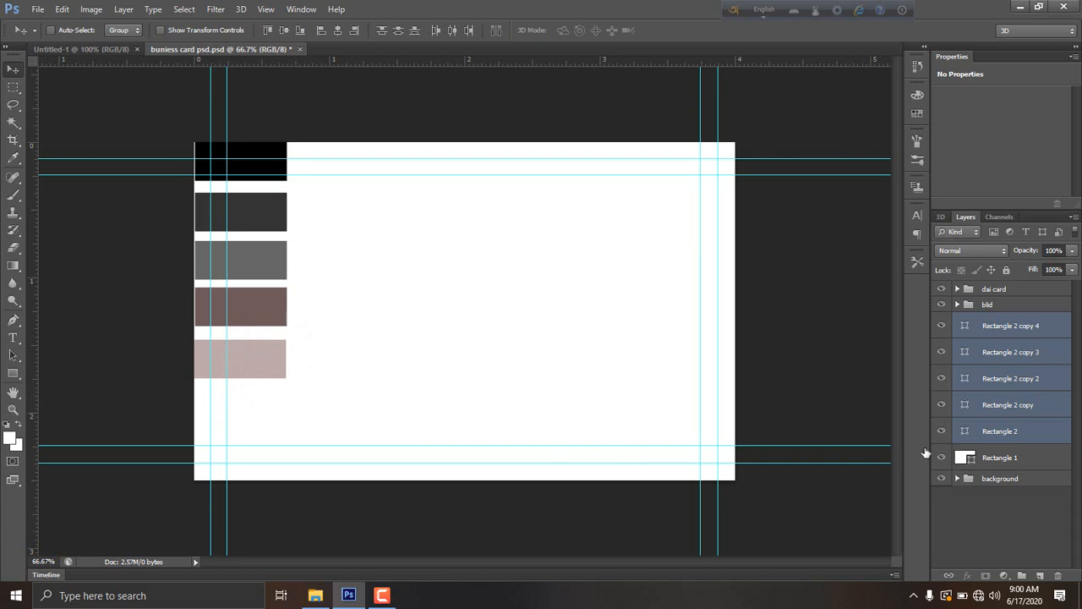
- Reduce the height of the five-rectangle stack to about 70%, keeping its width and upper edge in place
key("ctrl+t")
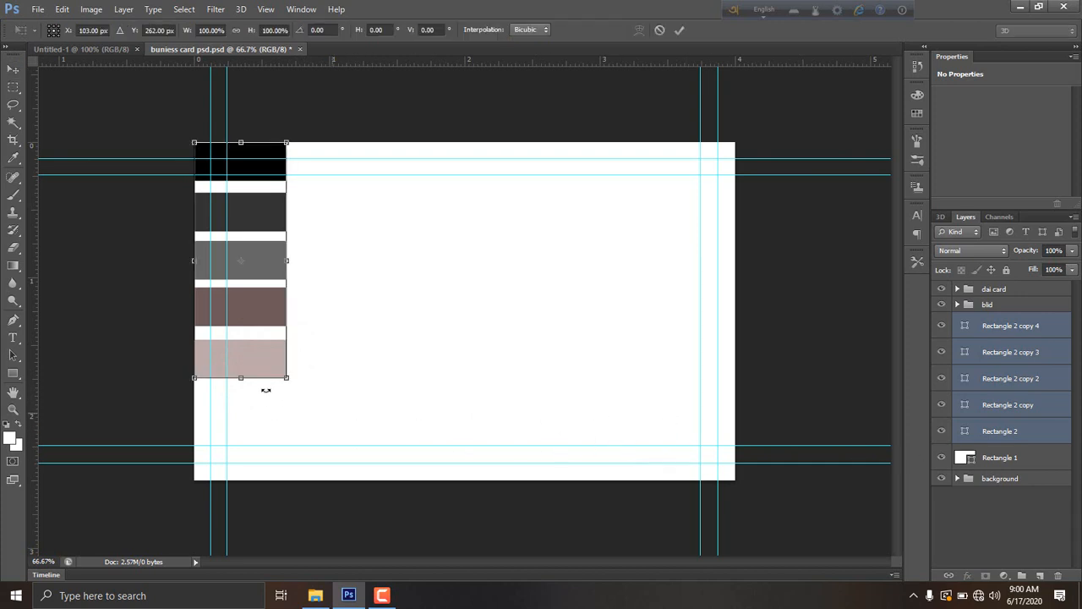
left_click_drag(244, 367, 241, 322)
key("ctrl+z")
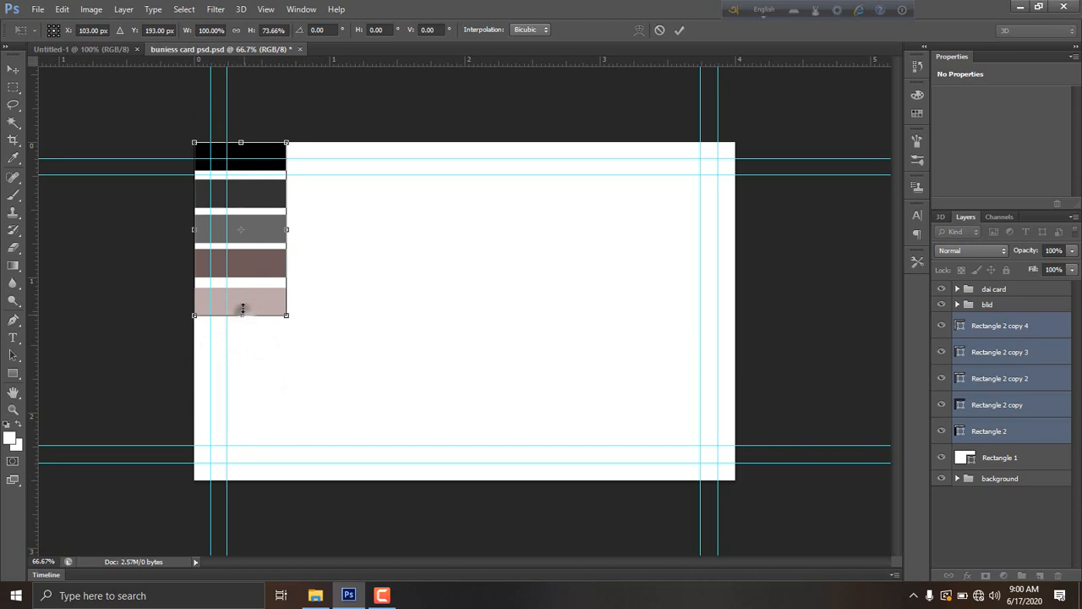
key("Return")
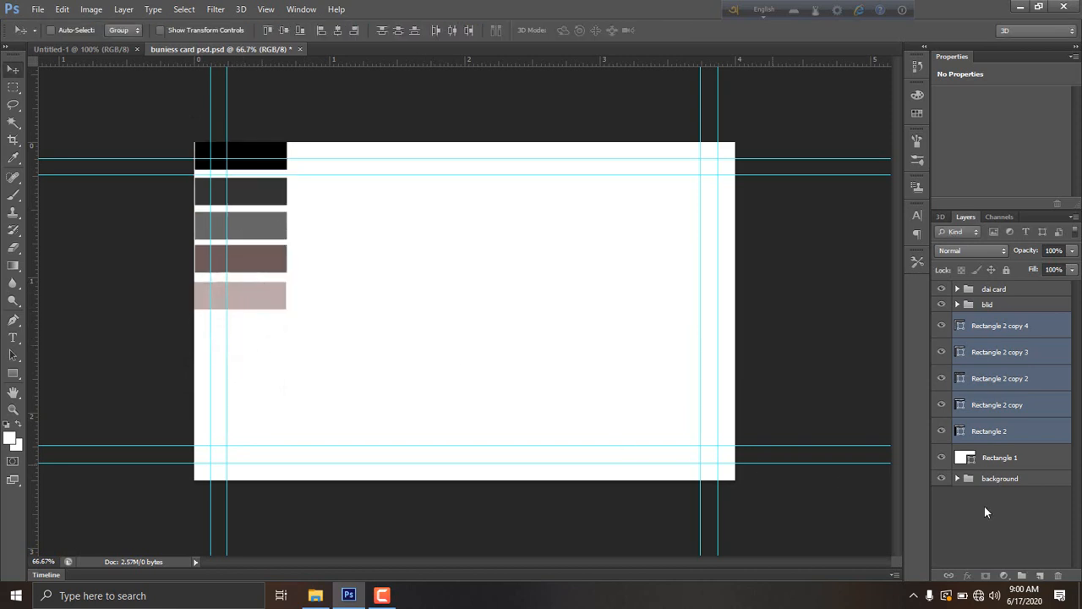
- Group the five rectangles, duplicate the group and move the visible copy into the card's bottom-right corner
key("ctrl+g")
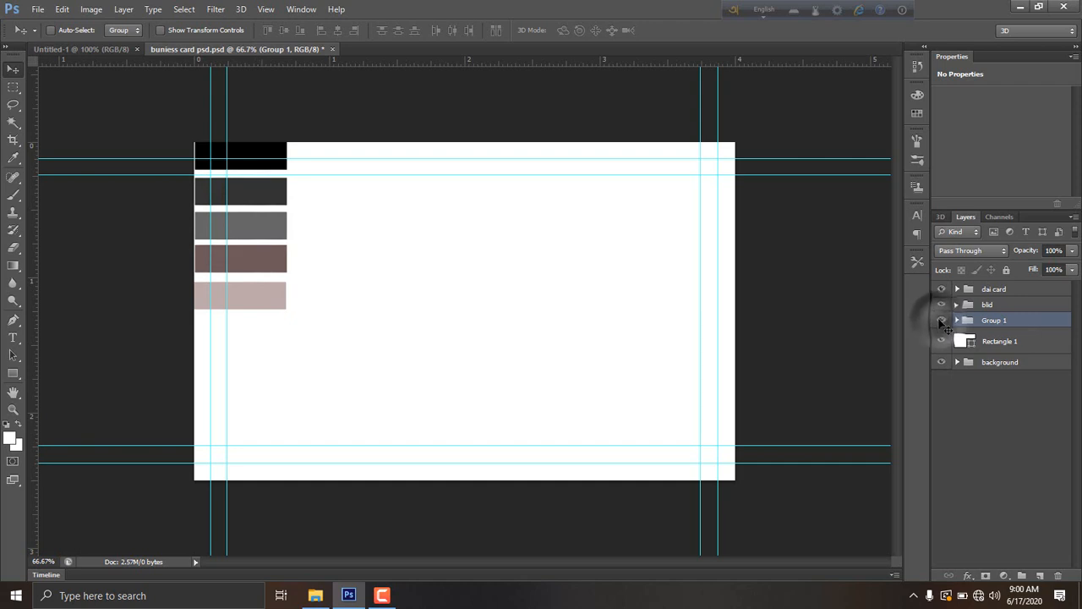
key("ctrl+j")
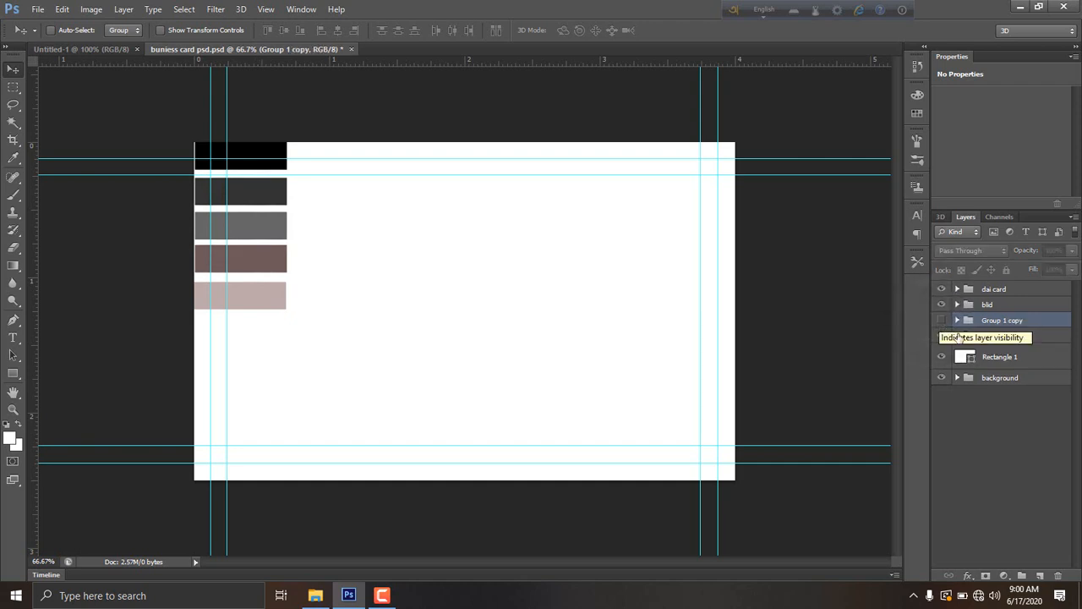
left_click(941, 320)
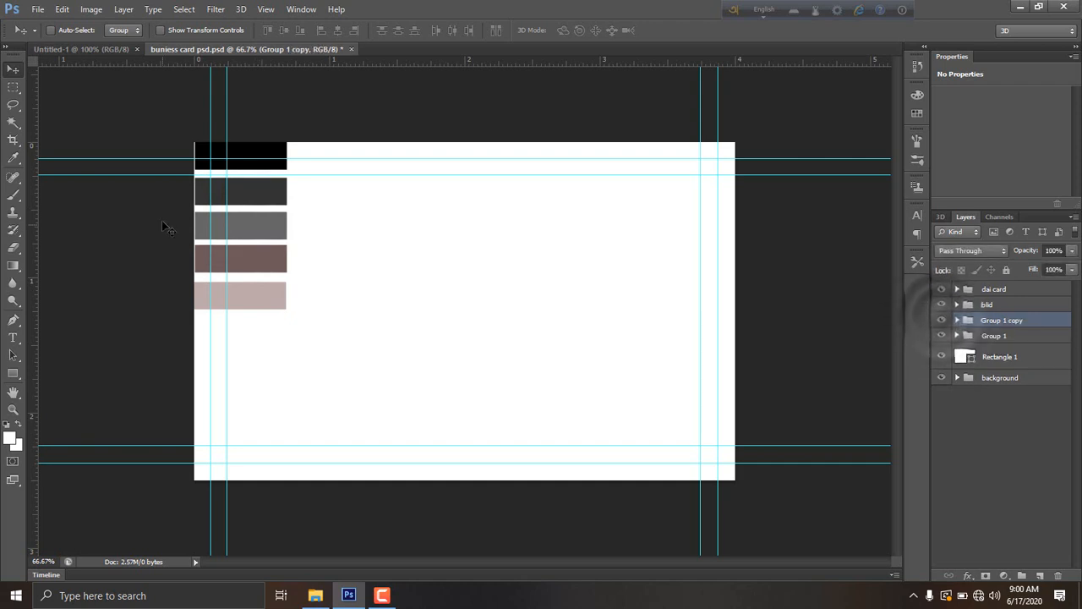
left_click_drag(255, 204, 706, 377)
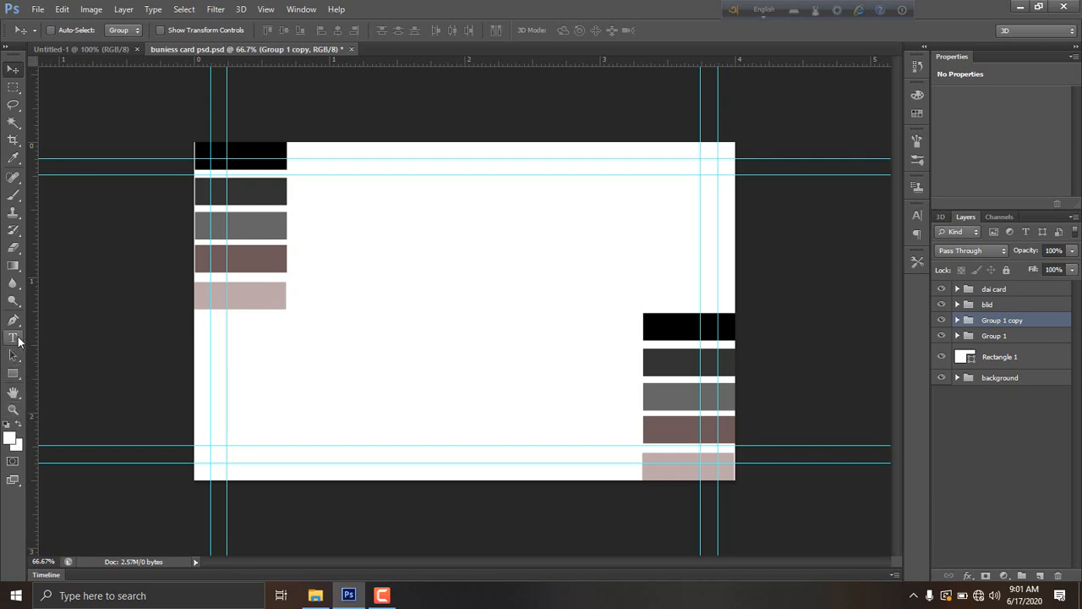
- Draw a small black circle in the card's upper right area with the Ellipse tool and scale it down to a little over half size
left_click(10, 377)
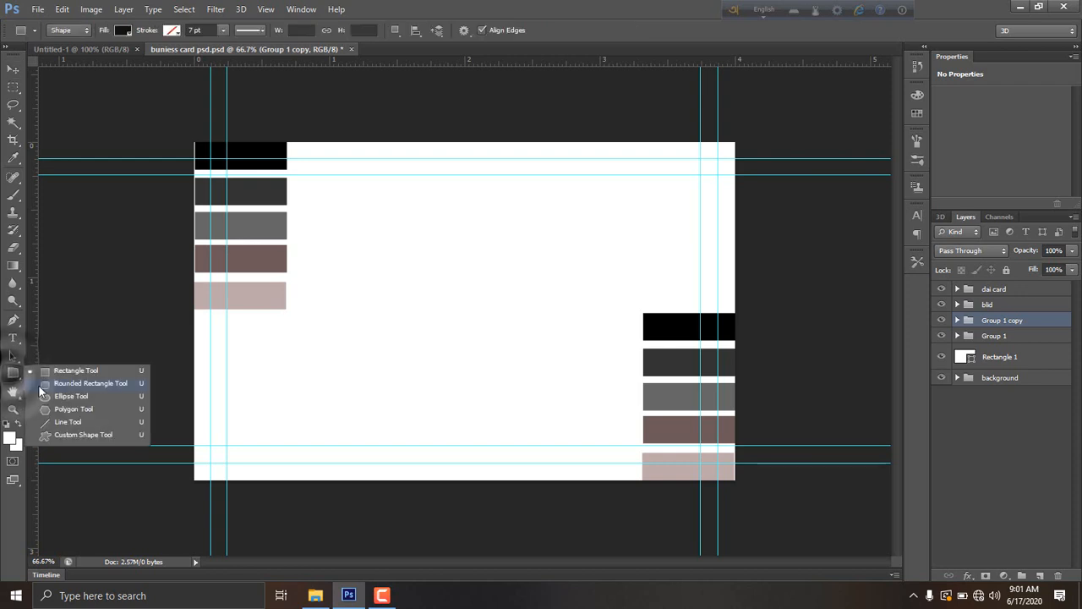
left_click(60, 392)
left_click_drag(349, 386, 467, 340)
left_click(13, 67)
scroll(599, 286, "up", 4)
key("ctrl+t")
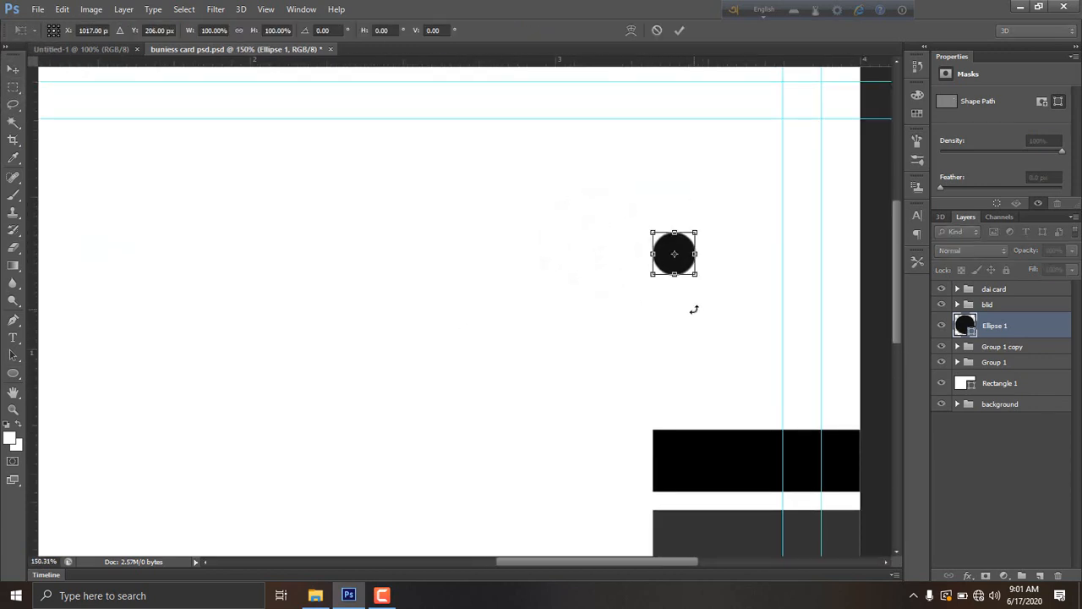
left_click_drag(692, 281, 660, 267)
key("Return")
- Add a smaller copy of the circle on its left side and repeat that copy above, right of and below the centre circle
key("ctrl+t")
key("Return")
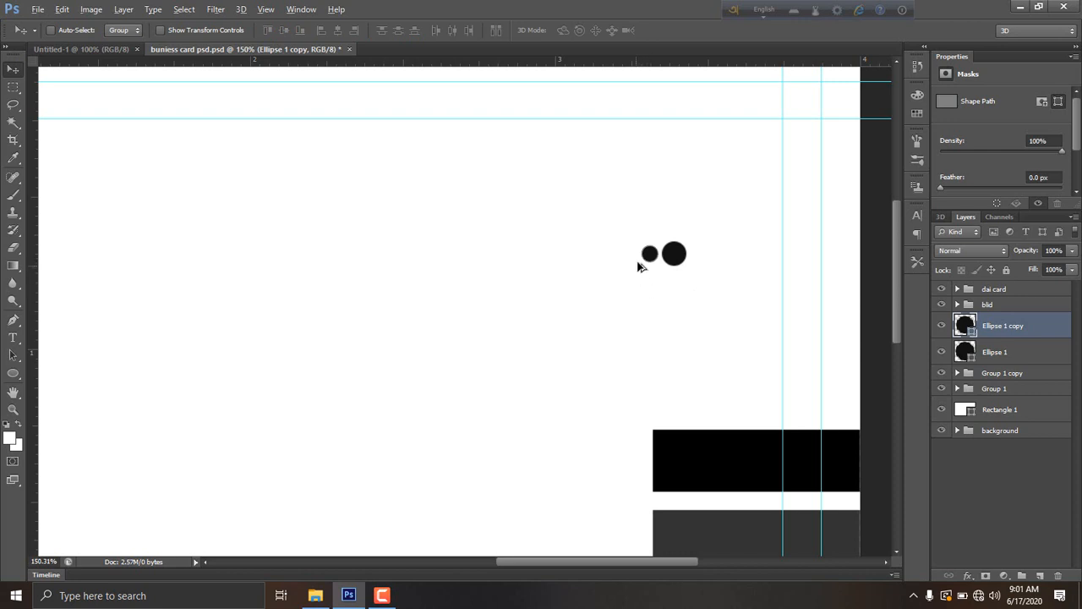
left_click_drag(651, 256, 674, 279)
key("alt")
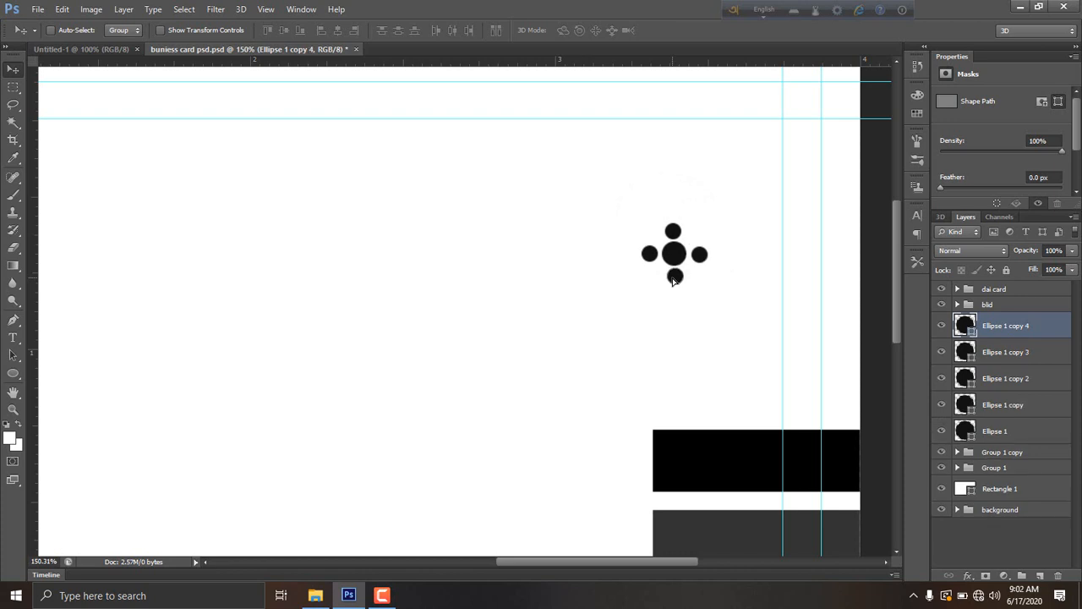
- Add a tiny dot copy beyond the lower circle and repeat it beyond the right, upper and left circles
mouse_move(674, 280)
left_mouse_down()
mouse_move(684, 310)
mouse_move(678, 299)
left_mouse_up()
key("ctrl+t")
key("Return")
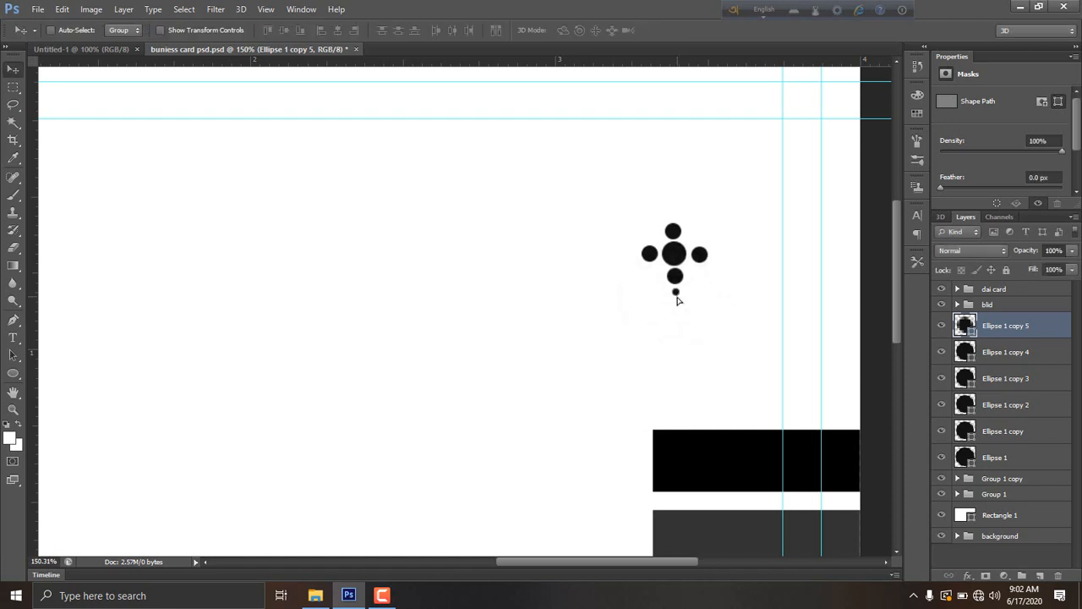
left_click_drag(677, 295, 715, 267)
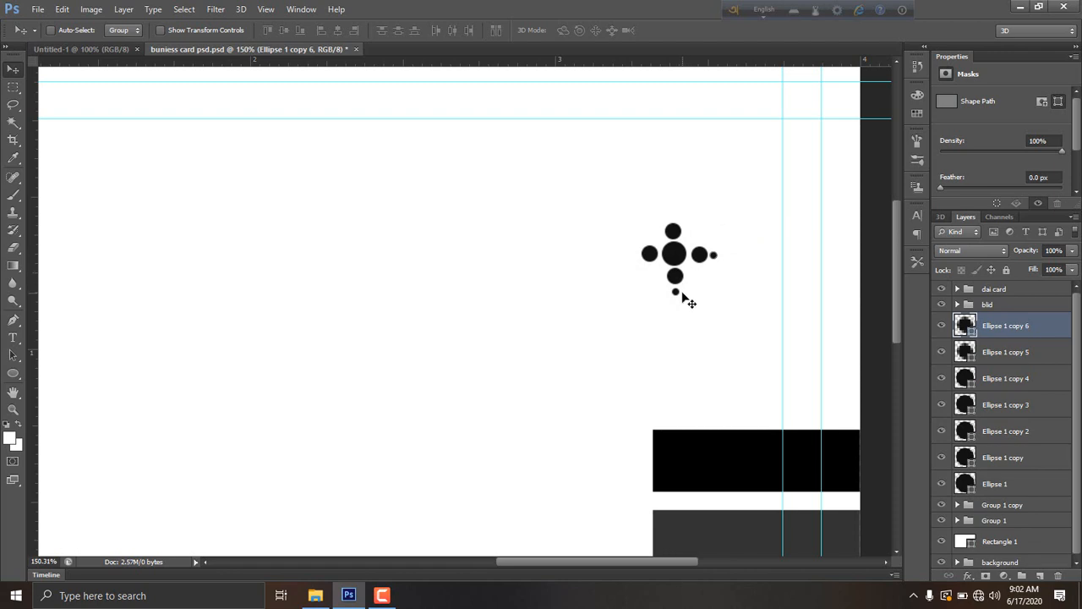
left_click_drag(716, 256, 670, 218)
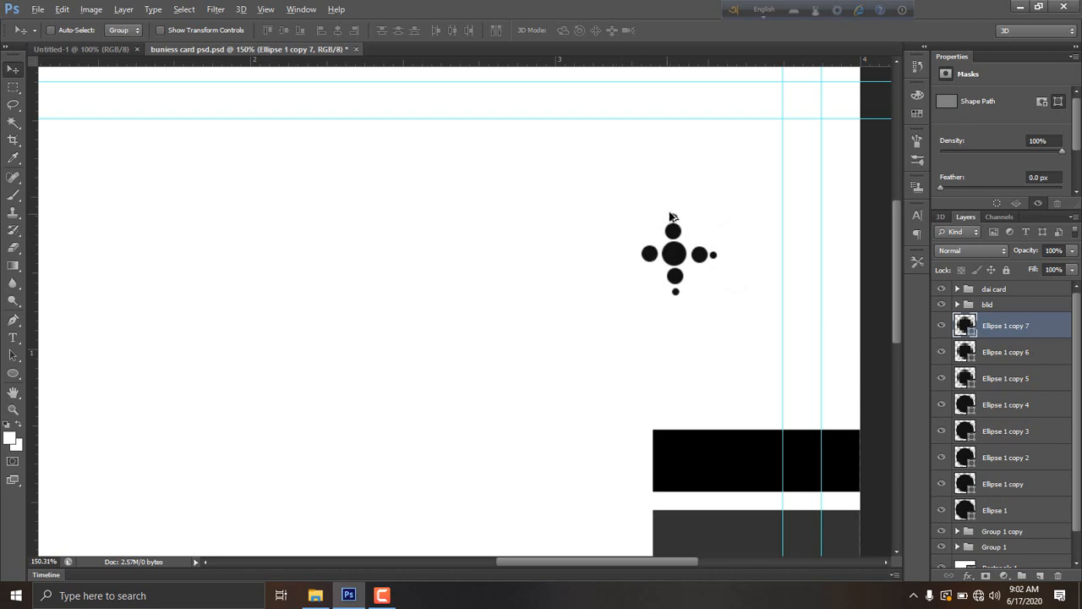
left_click_drag(666, 224, 636, 258)
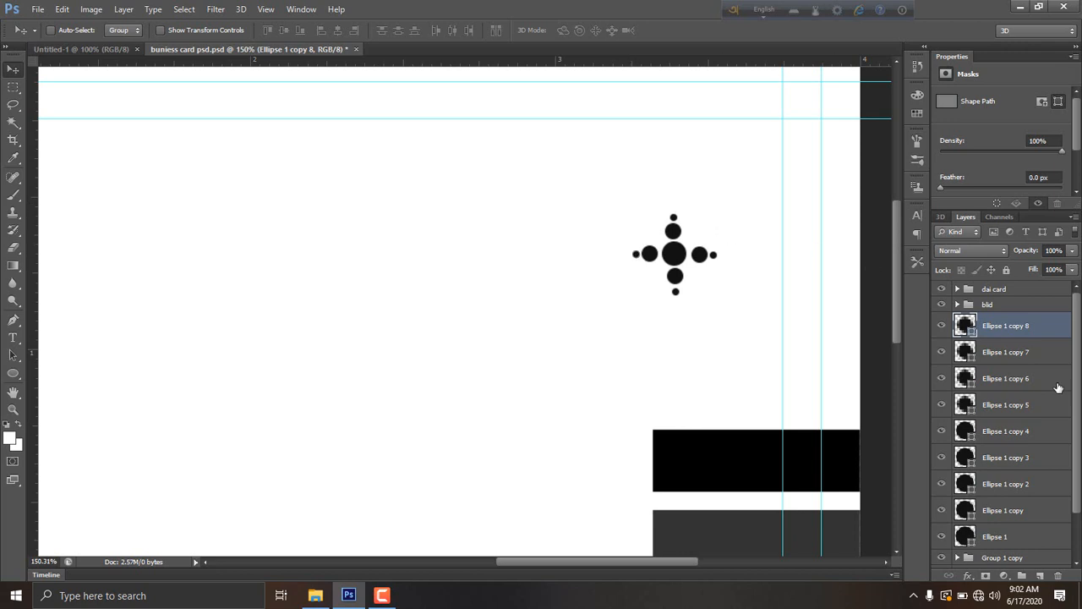
- Group all nine ellipse layers and move the dot emblem up and right, towards the card's upper-right corner
left_click(1017, 353)
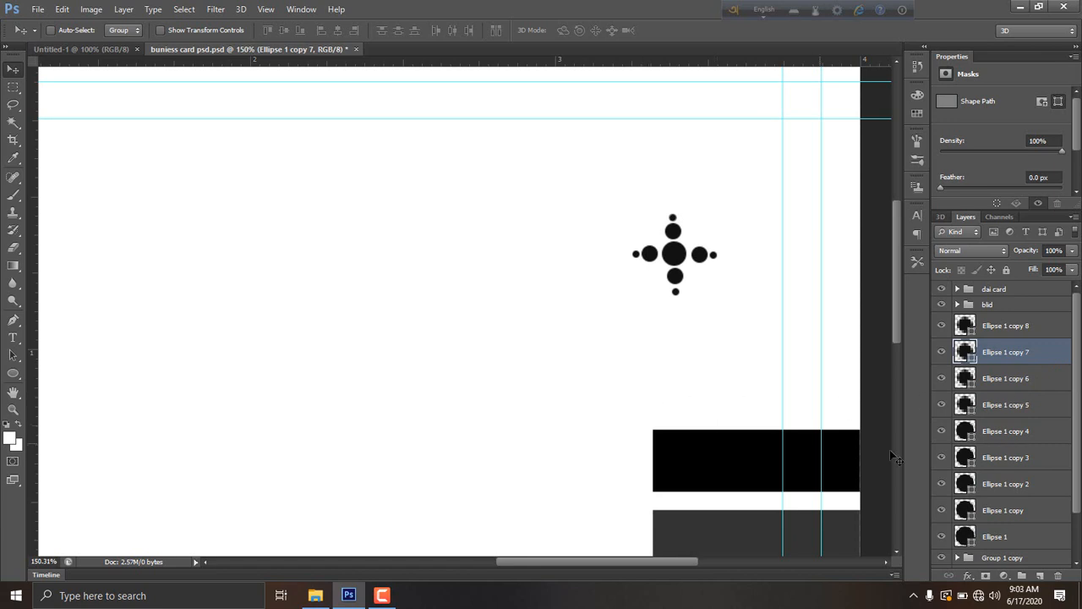
left_click(1031, 328, "shift")
left_click(1023, 378, "shift")
left_click(1015, 430, "shift")
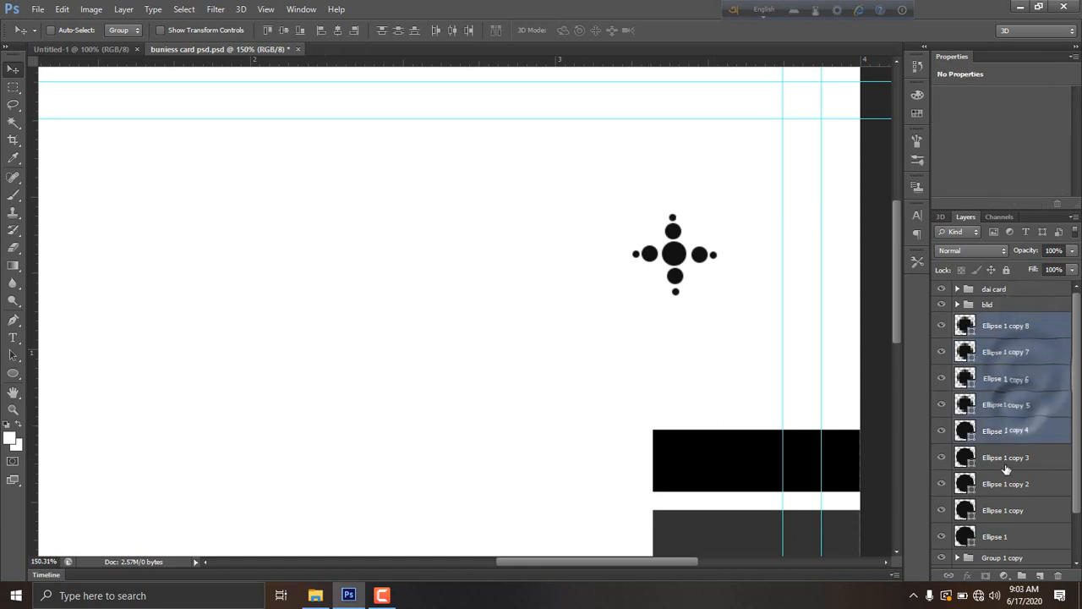
left_click(1008, 457, "shift")
left_click(1008, 483, "shift")
left_click(1006, 510, "shift")
left_click(1003, 536, "shift")
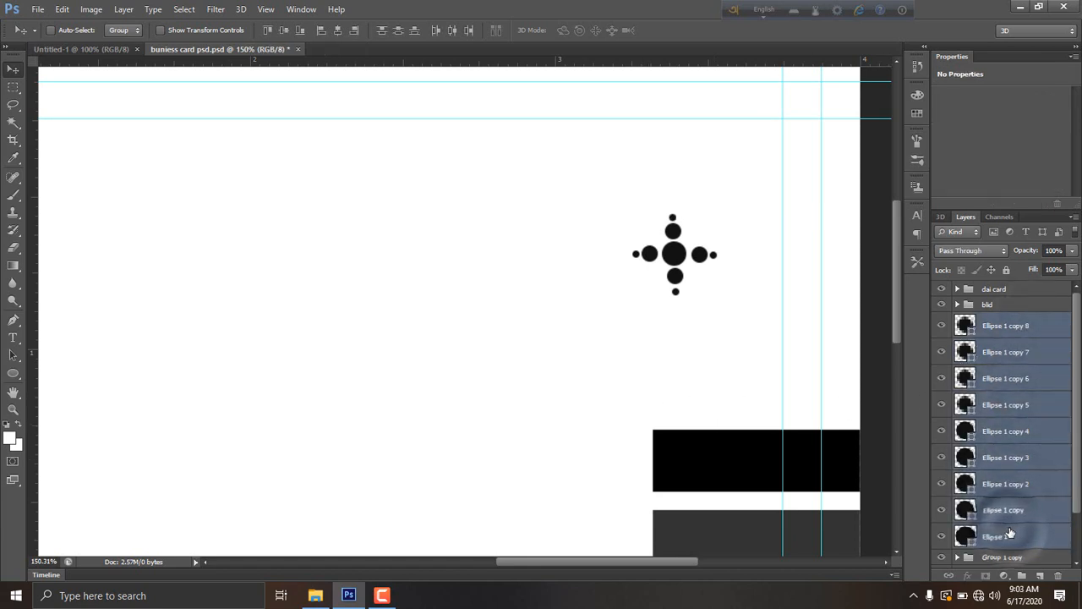
key("ctrl+g")
left_click_drag(676, 286, 717, 218)
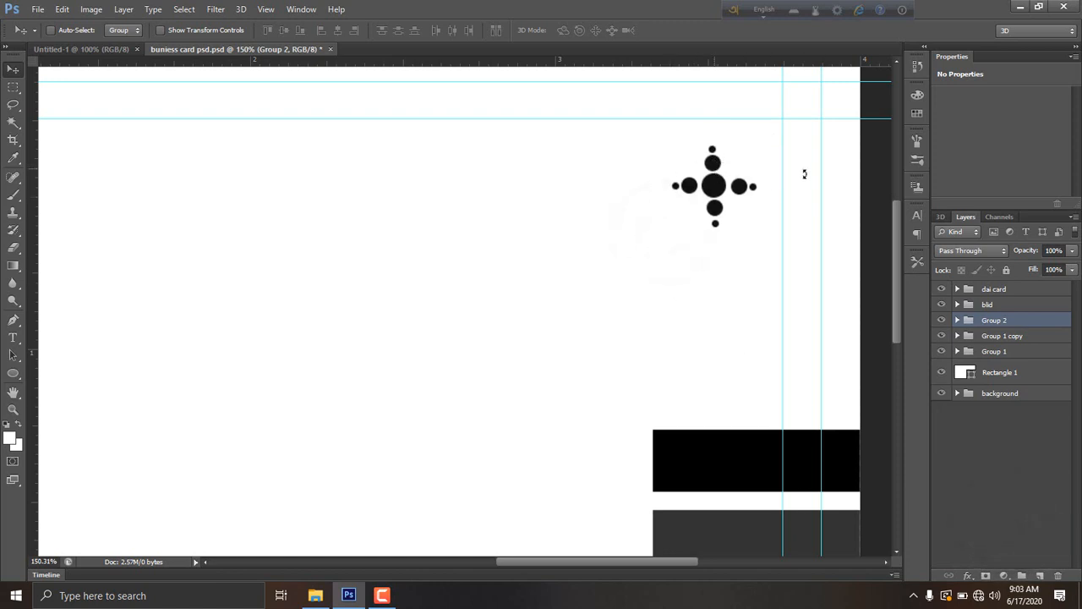
- Rotate the dot emblem about 35° counter-clockwise and move it up towards the margin guides in the card's upper-right corner
key("ctrl+t")
left_click_drag(784, 139, 742, 117)
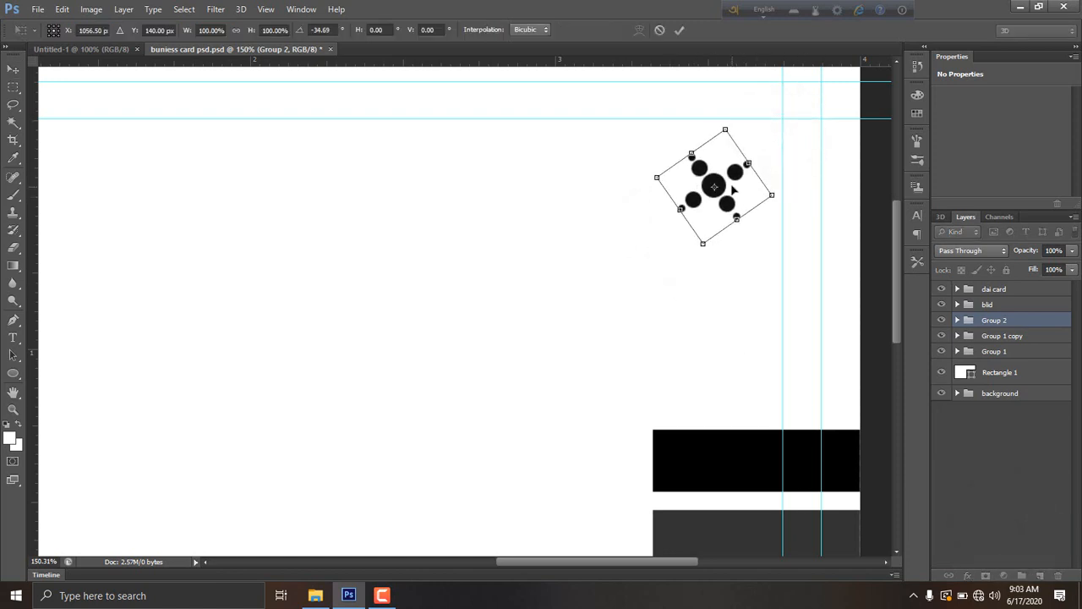
left_click_drag(752, 171, 765, 140)
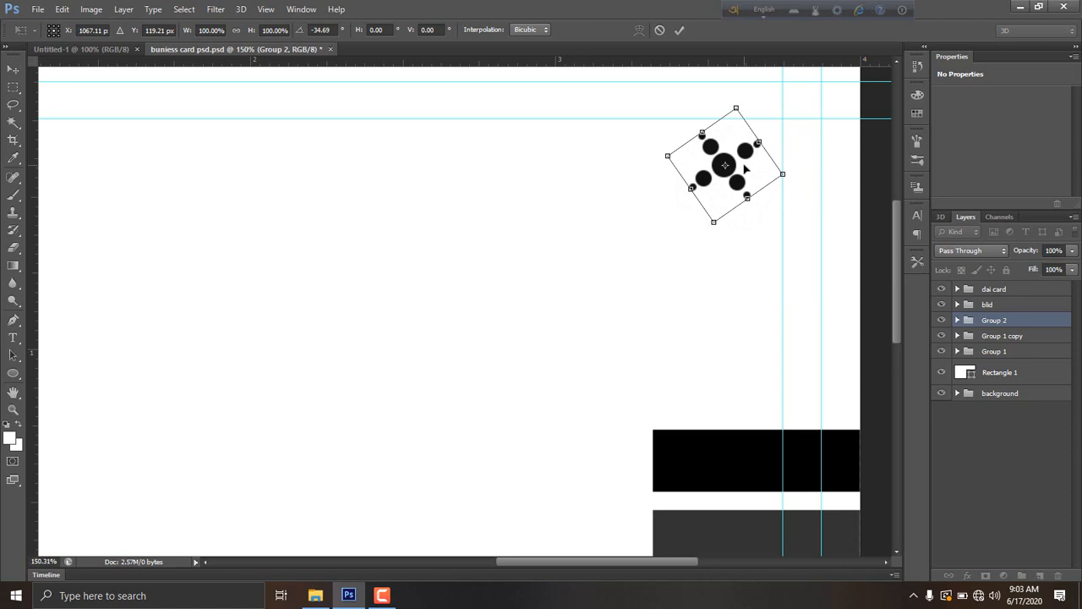
key("Return")
scroll(757, 178, "down", 3)
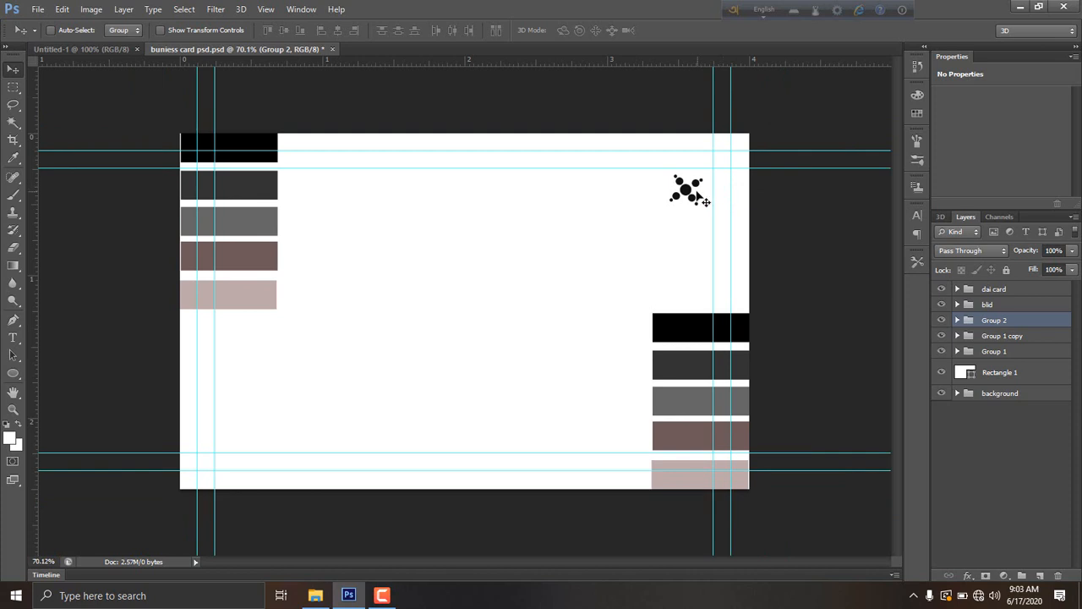
mouse_move(698, 199)
left_mouse_down()
mouse_move(465, 404)
mouse_move(269, 408)
mouse_move(276, 377)
mouse_move(358, 264)
mouse_move(561, 242)
mouse_move(625, 253)
mouse_move(689, 201)
left_mouse_up()
- Duplicate the dot emblem group and place the copy in the card's lower-left corner, just inside the margin guides
key("ctrl+j")
left_click_drag(652, 219, 251, 437)
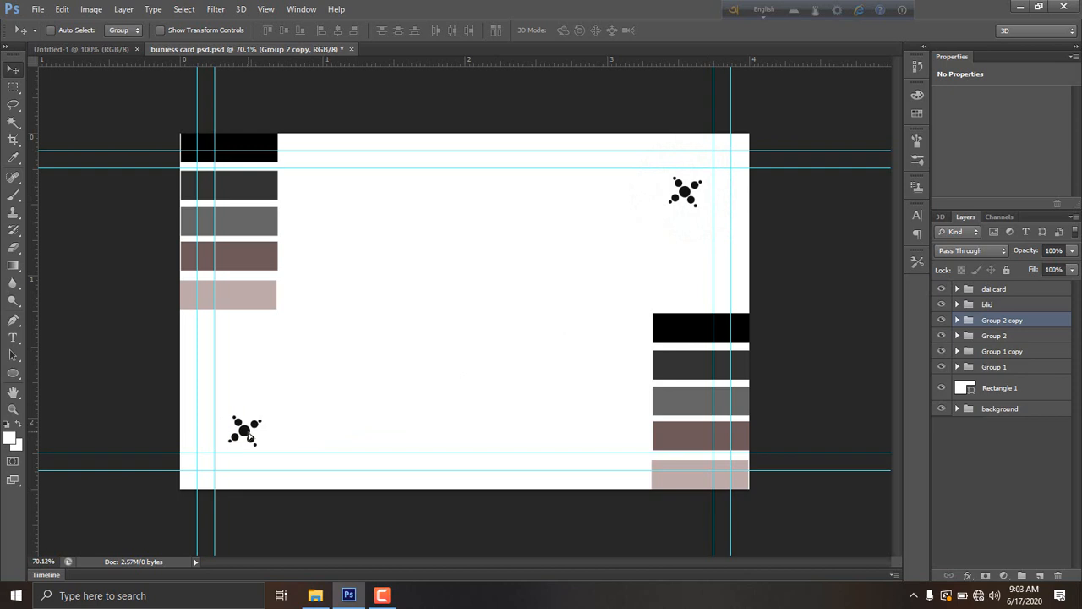
key("Left")
key("Left")
key("Left")
key("Left")
key("Left")
key("Left")
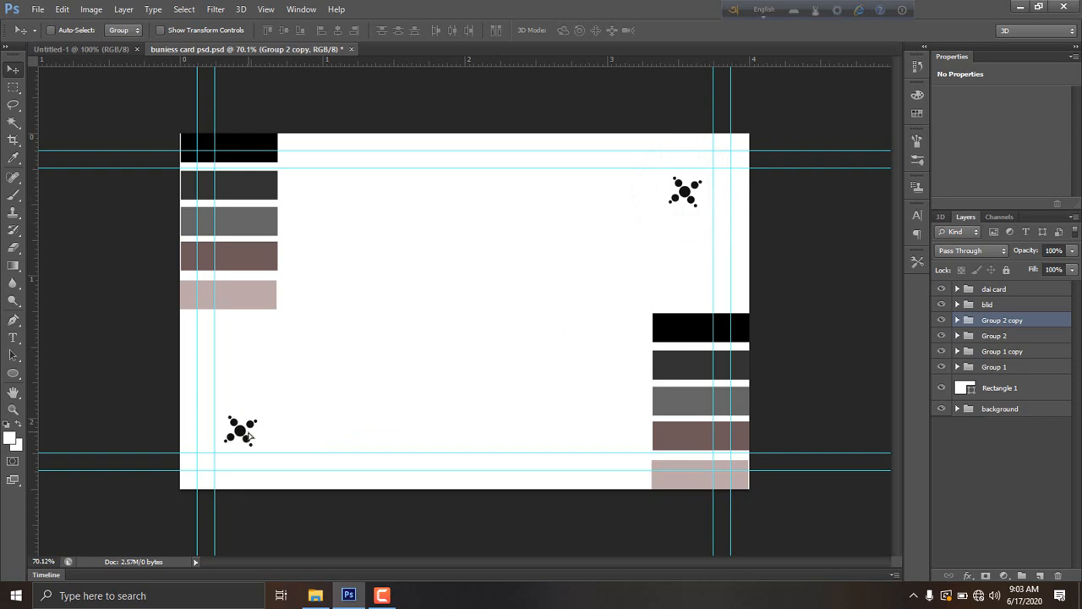
- Add a 14 pt Roboto text line with the cardholder's full name in capitals near the card's centre
left_click(13, 337)
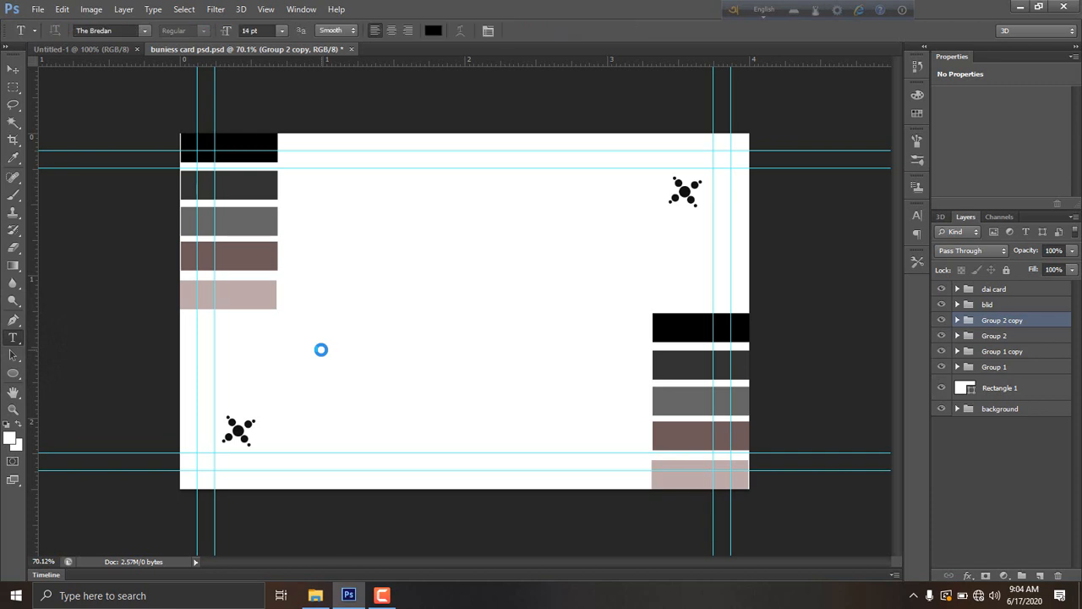
left_click(374, 349)
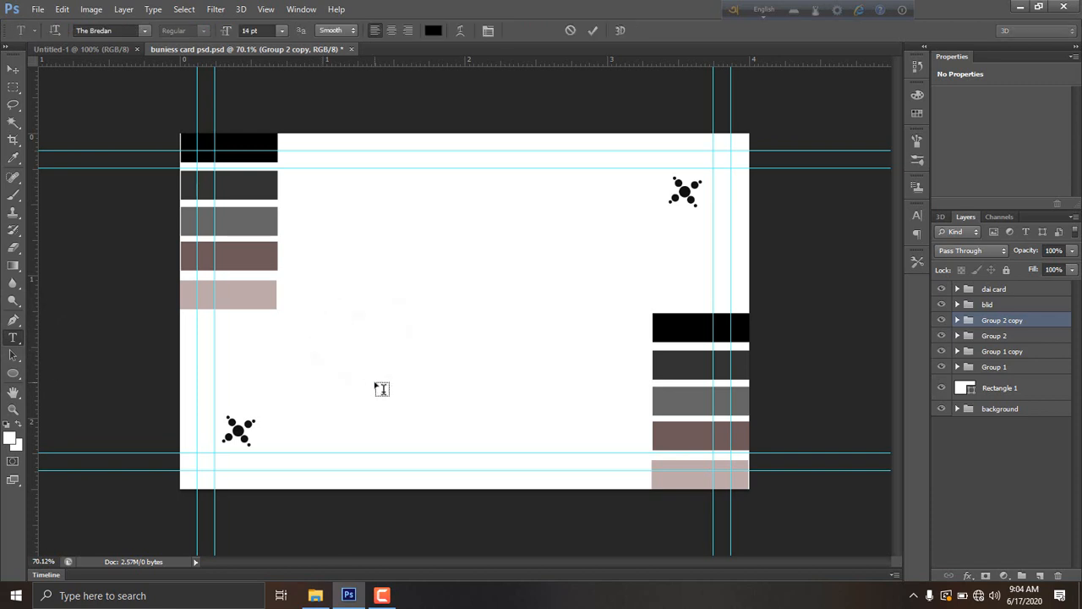
left_click(144, 30)
left_click(124, 29)
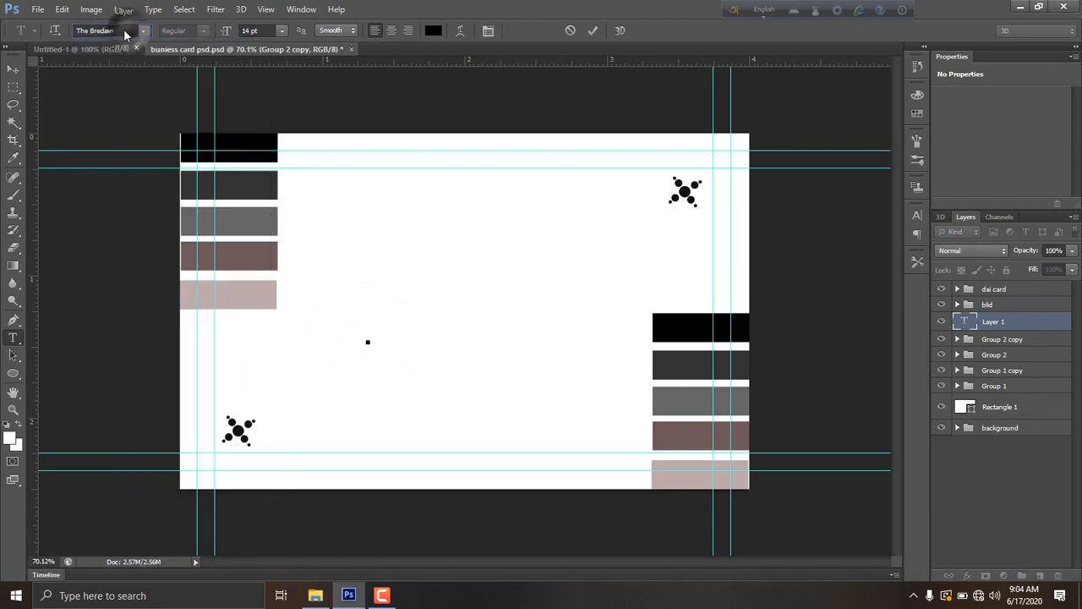
type("Roboto")
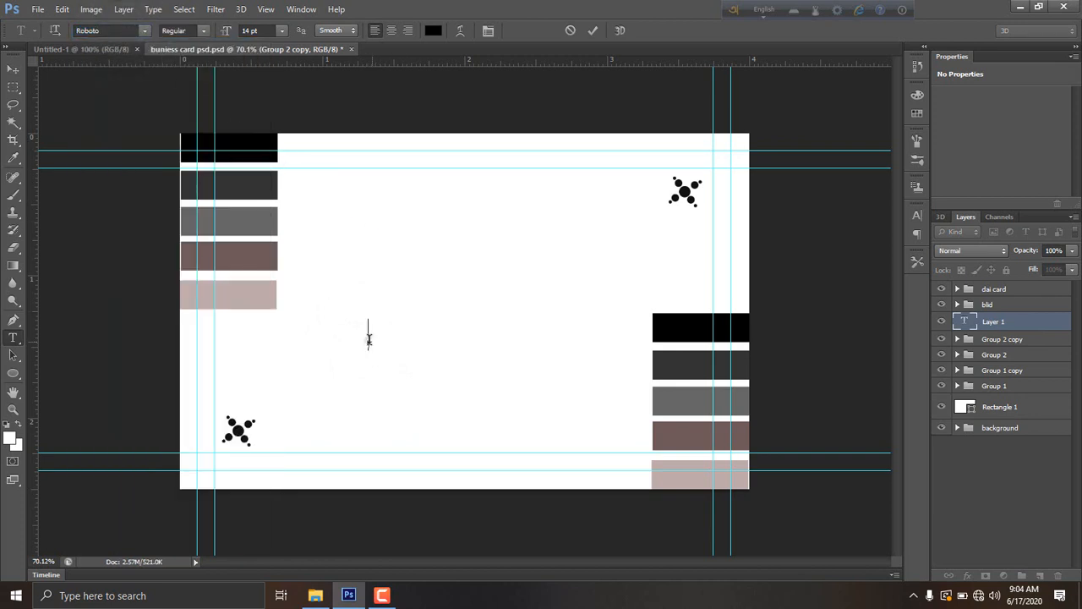
left_click(369, 339)
type("JON")
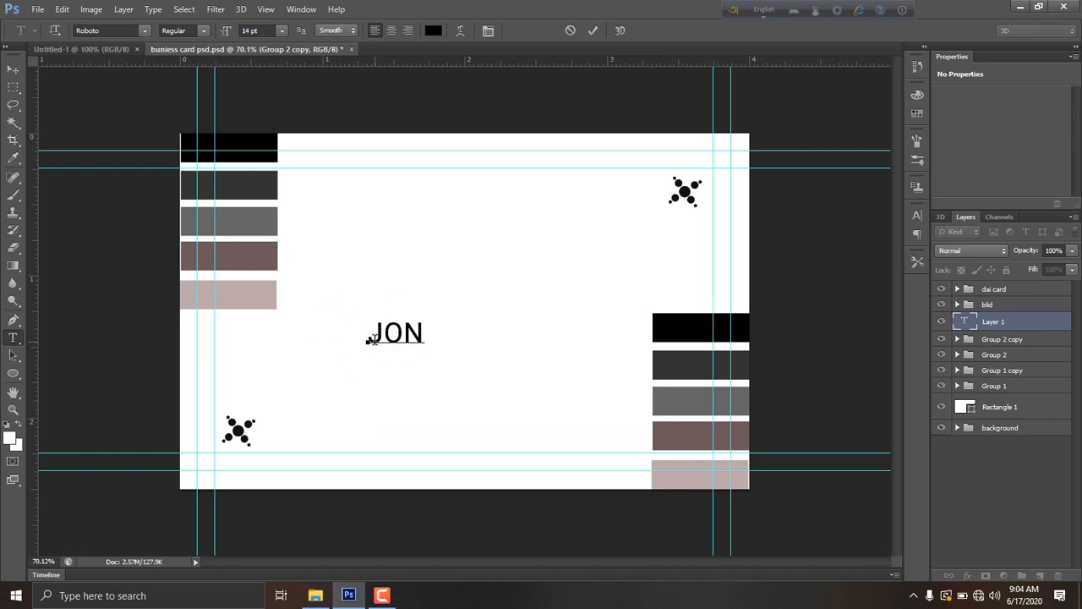
type("E MI")
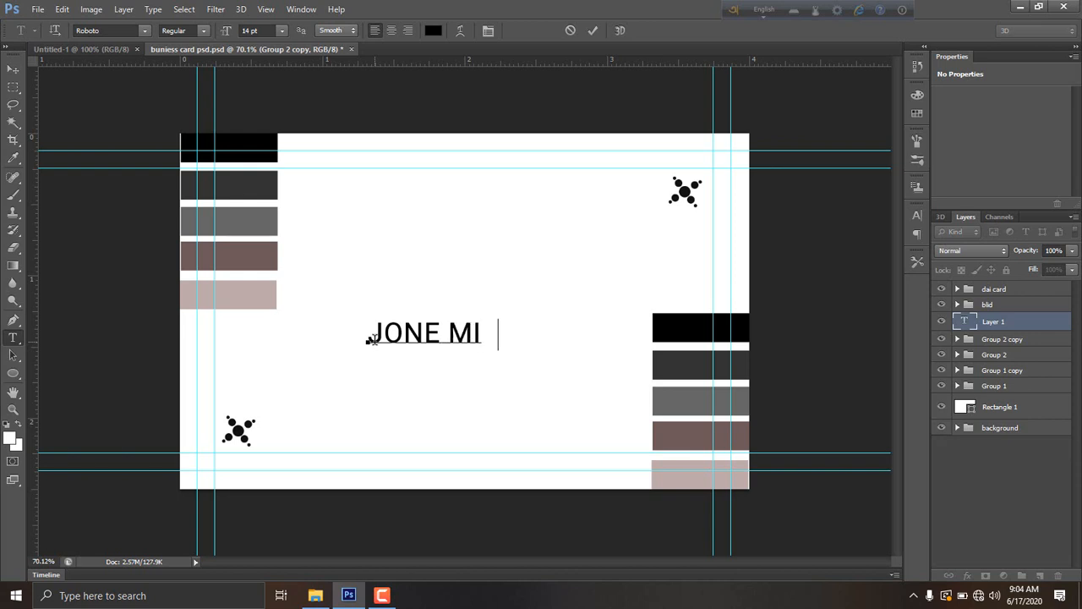
key("BackSpace")
key("BackSpace")
key("BackSpace")
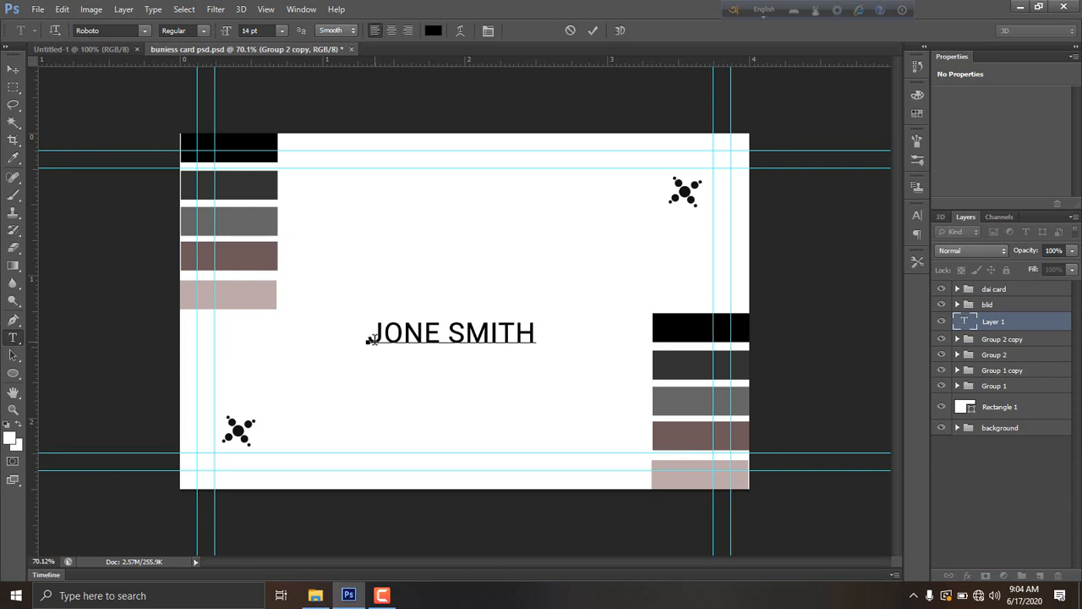
left_click(12, 69)
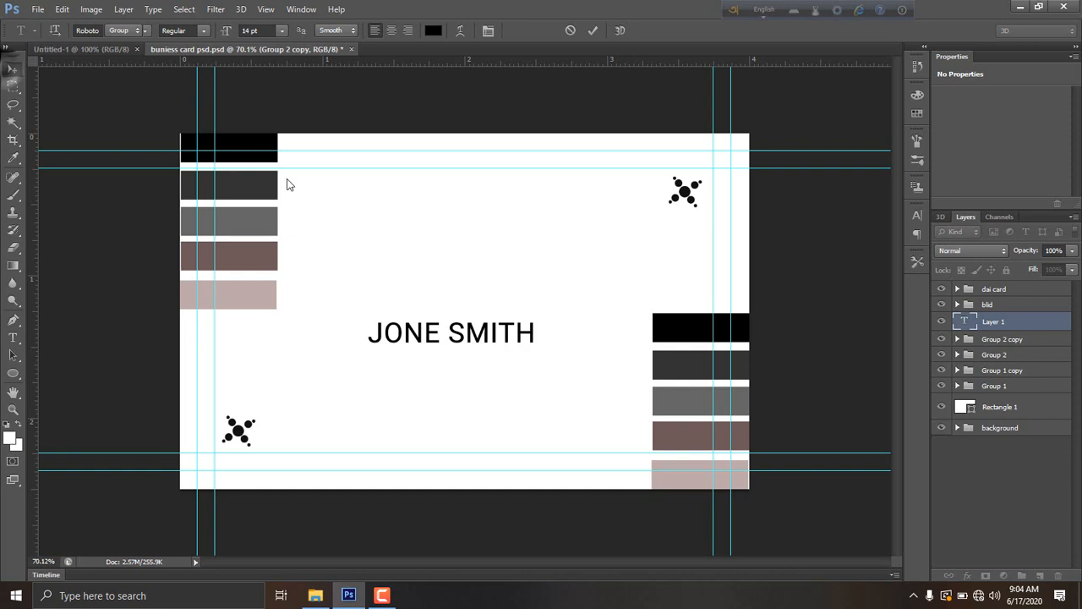
- Set the name text to the Roboto Black style and move it beside the upper-right emblem
left_click(914, 216)
left_click(871, 221)
left_click(875, 340)
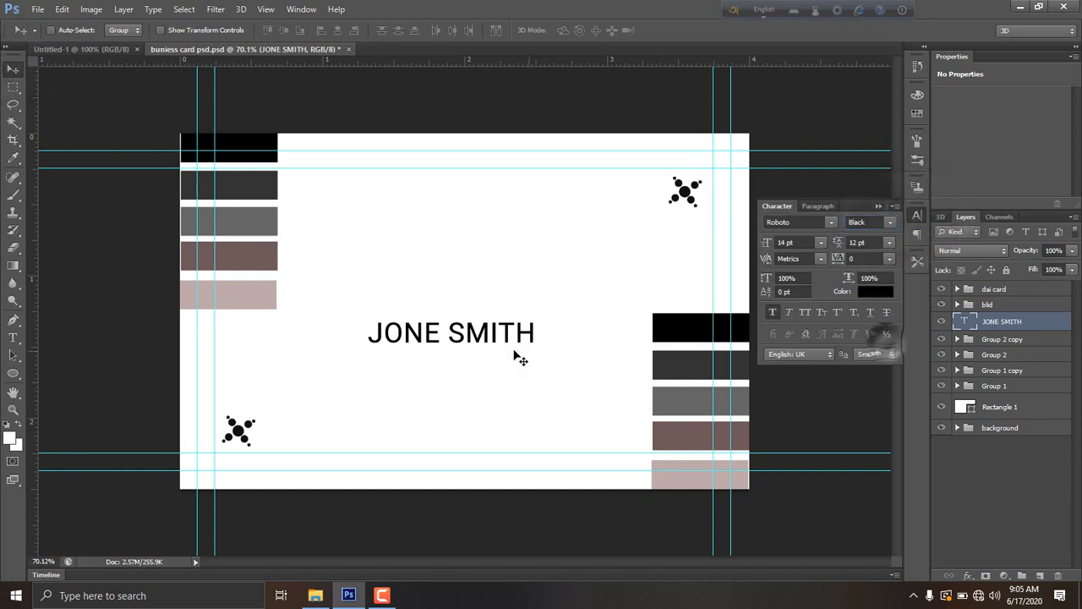
left_click_drag(514, 354, 594, 200)
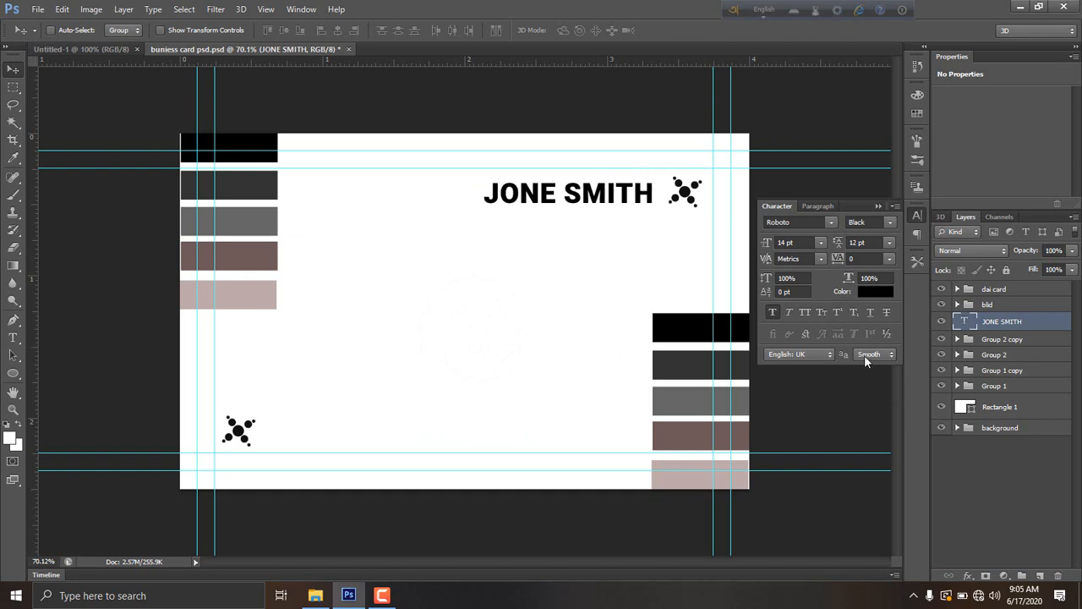
left_click(919, 217)
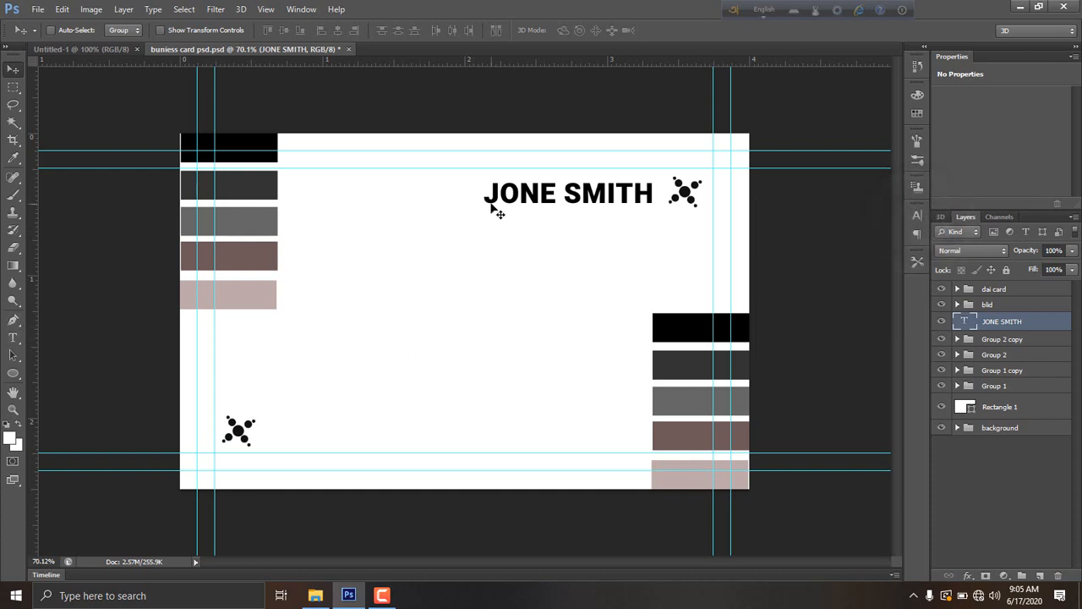
- Duplicate the name text directly below itself and replace the copy's wording with "GRAPICH DESIGNER"
left_click_drag(525, 198, 522, 231)
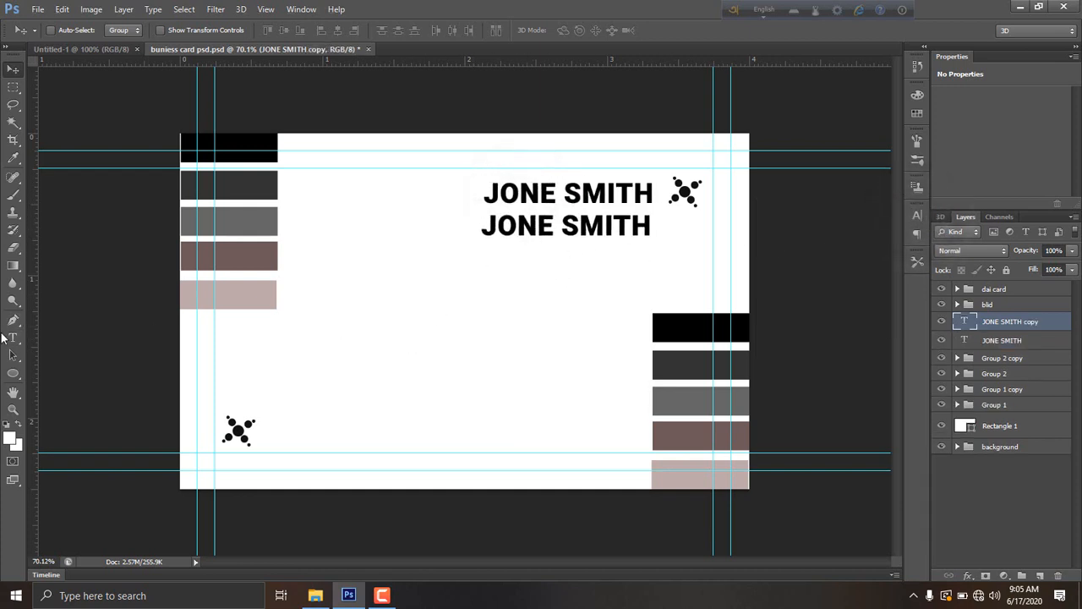
left_click(13, 340)
left_click(573, 225)
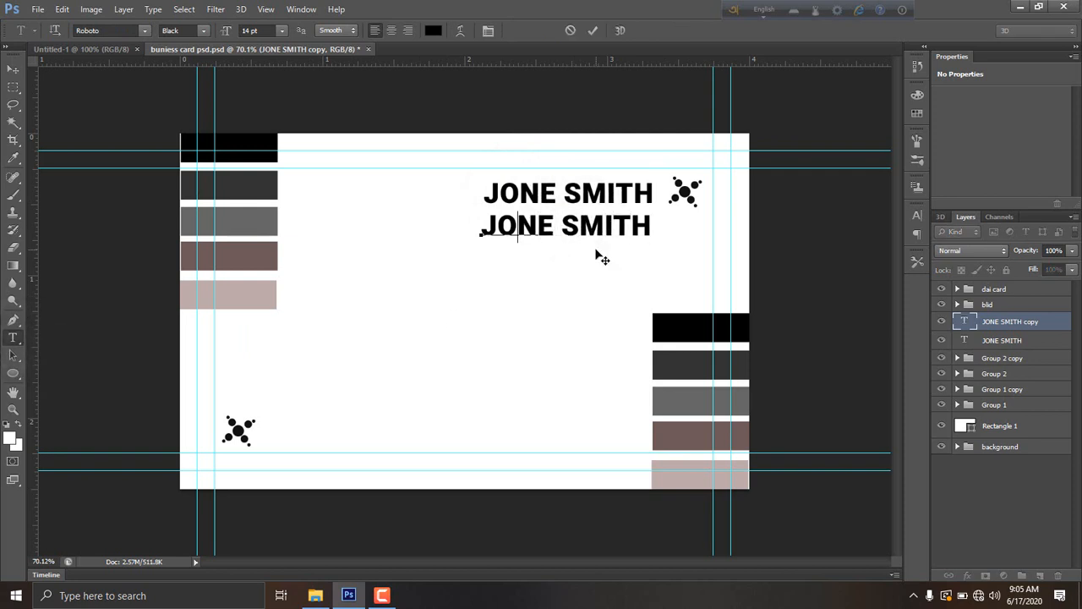
key("BackSpace")
key("BackSpace")
type("G")
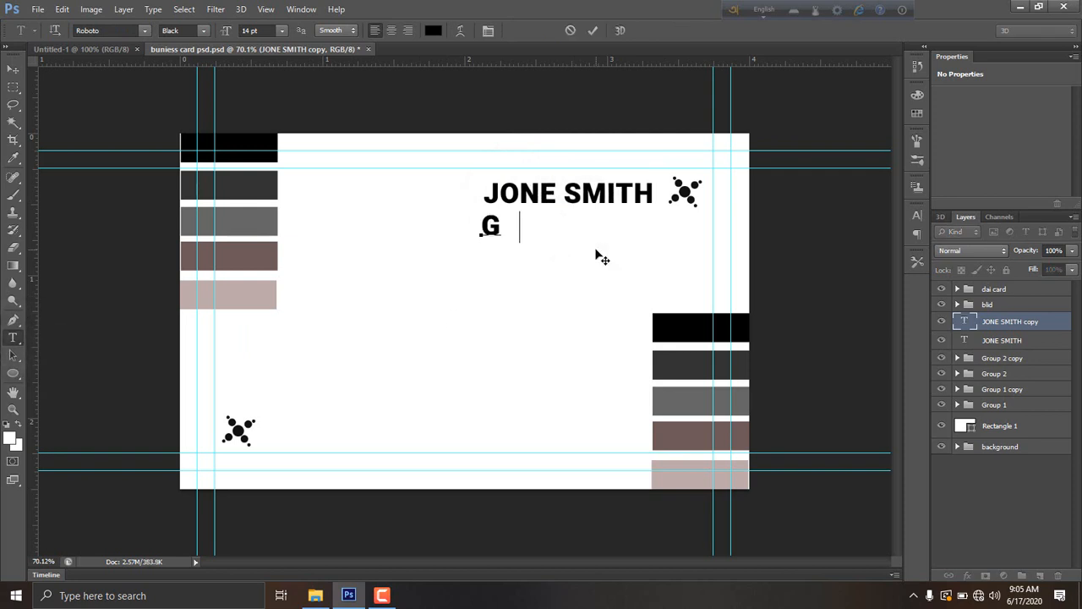
type("RAPICH ")
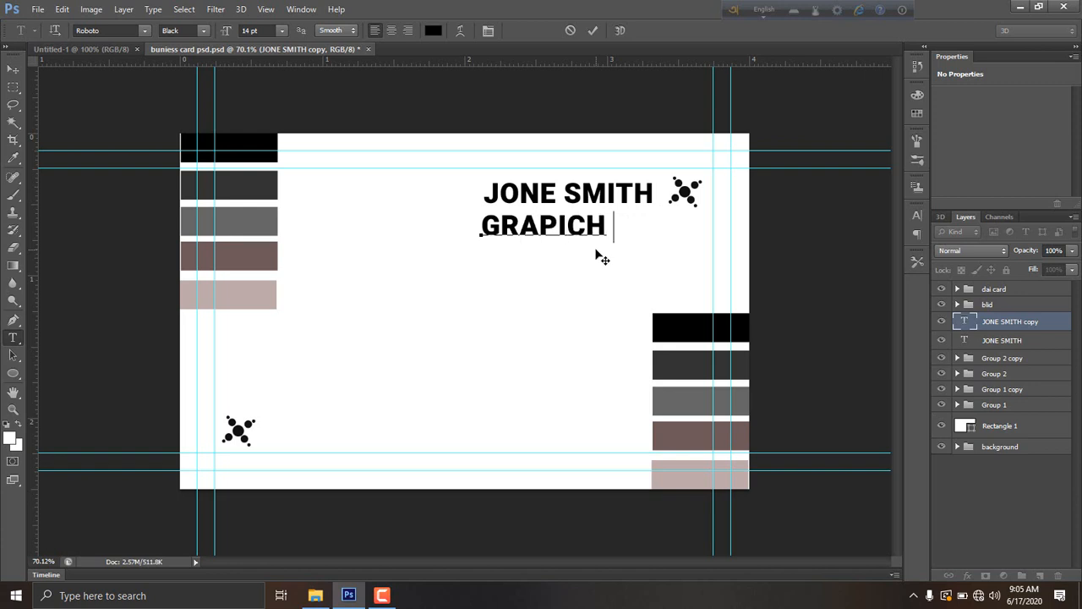
type("DESIGNER")
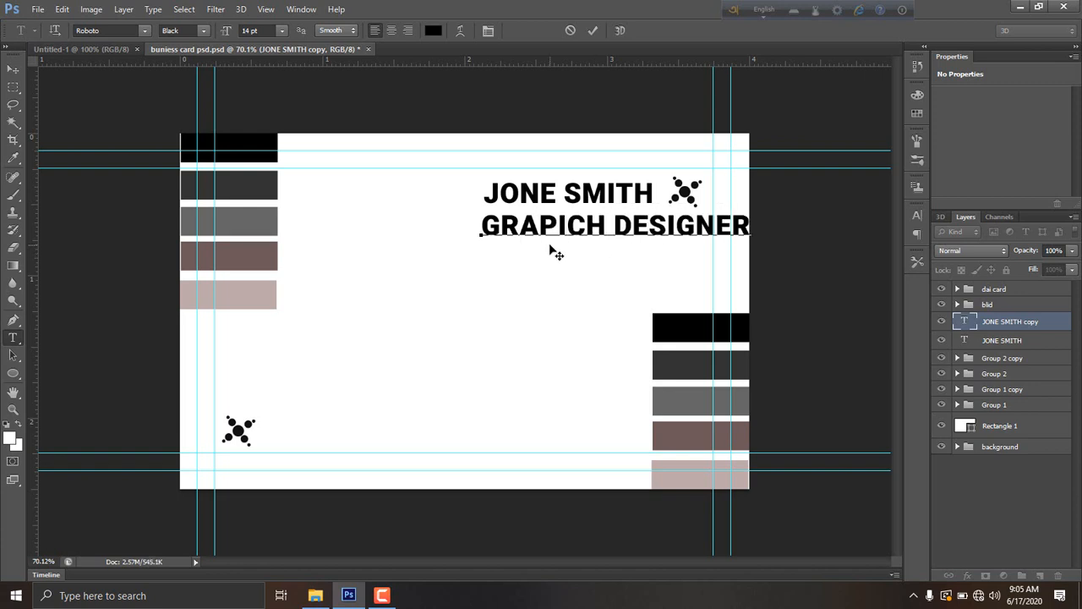
left_click(13, 69)
- Set the job title text to 8 pt Bold and move it up close beneath the name
left_click(917, 215)
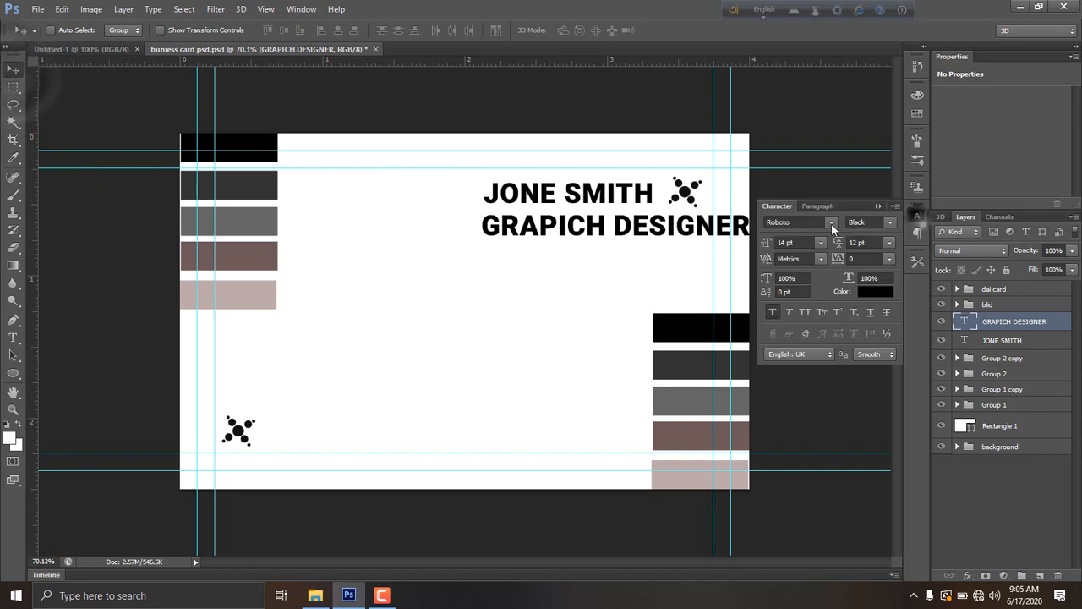
left_click(821, 243)
left_click(803, 293)
mouse_move(548, 228)
left_mouse_down()
mouse_move(566, 225)
mouse_move(558, 213)
left_mouse_up()
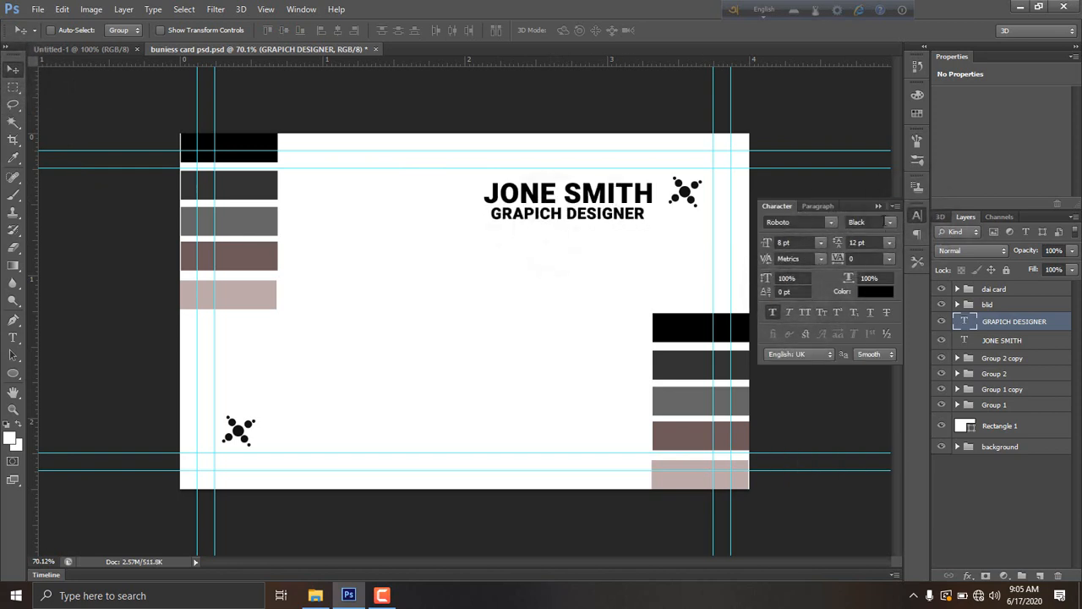
left_click(893, 225)
left_click(871, 319)
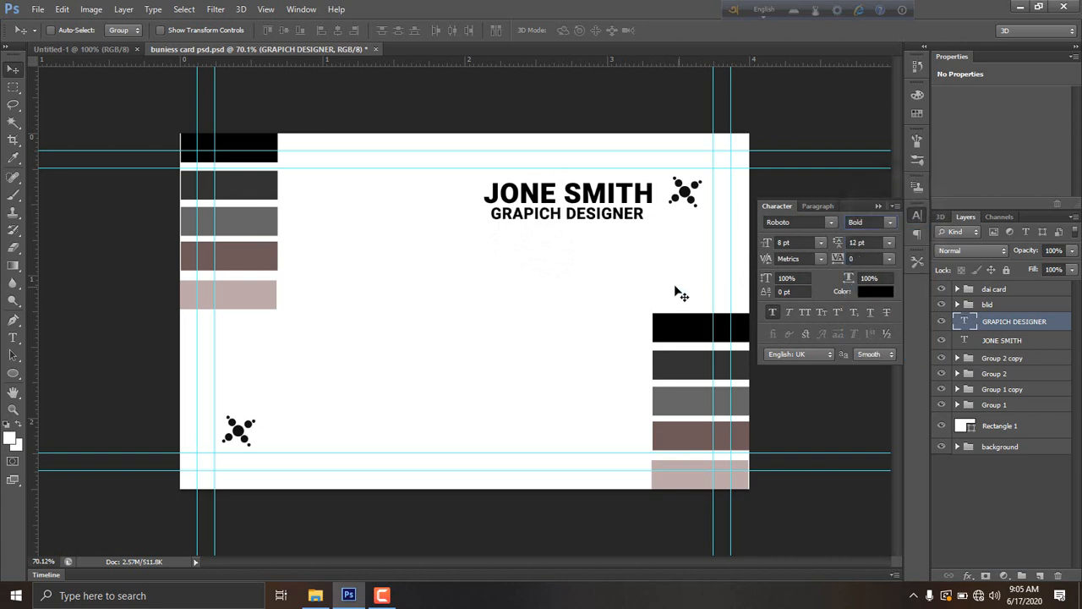
- Set the job title to 6 pt and align its start with the left edge of the name
left_click(821, 243)
left_click(804, 271)
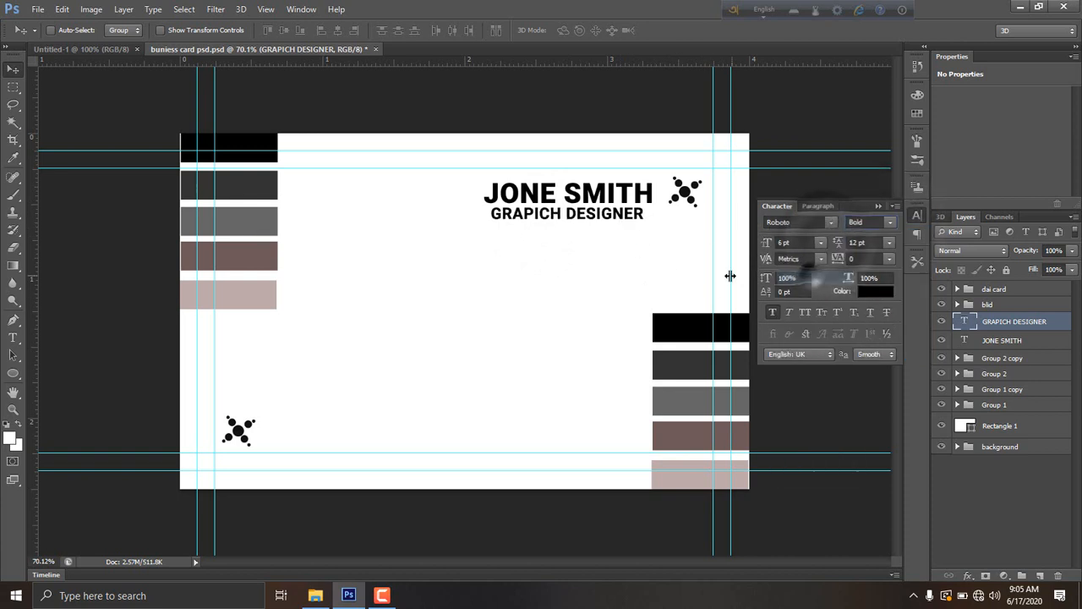
left_click_drag(554, 218, 544, 213)
key("Right")
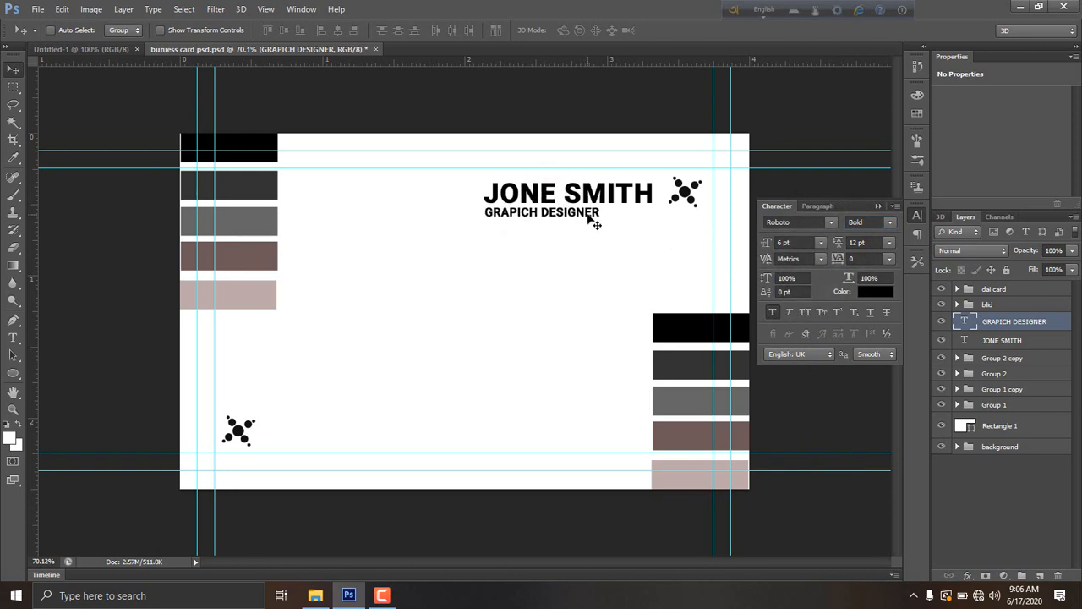
key("Right")
key("Down")
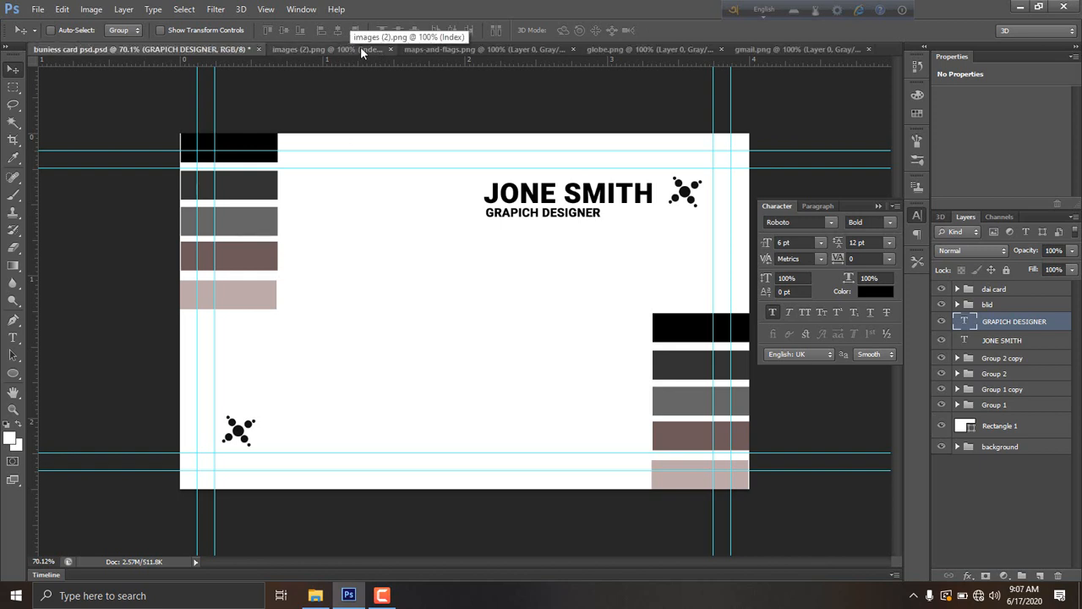
- Bring the location pin from maps-and-flags.png into the card's lower-left area, scaled to about a fifth, and close images (2).png and maps-and-flags.png
left_click(390, 57)
left_click_drag(512, 251, 471, 261)
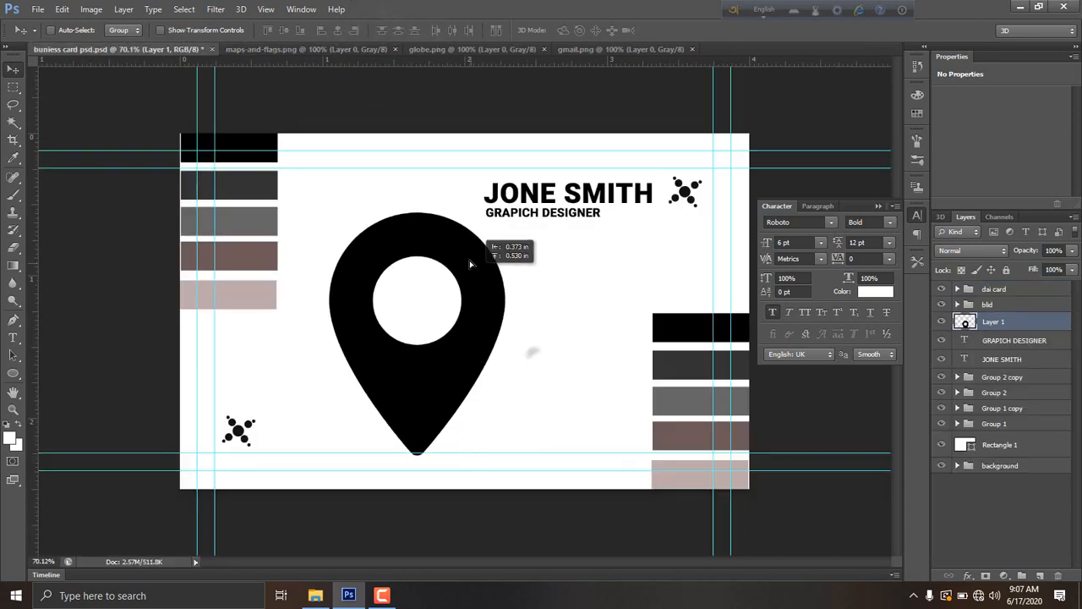
key("ctrl+t")
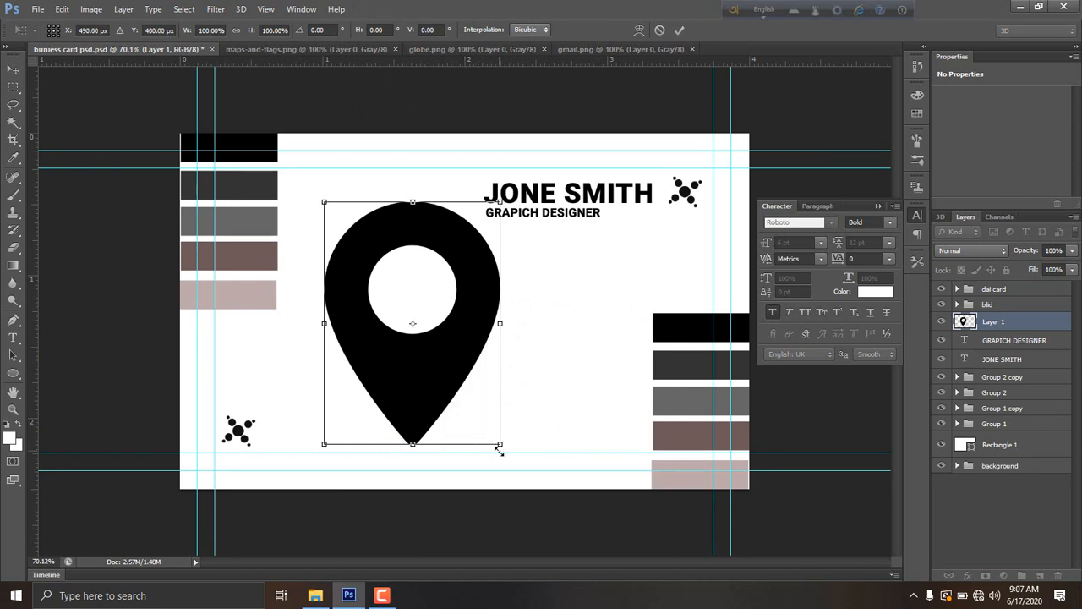
left_click_drag(499, 451, 338, 427)
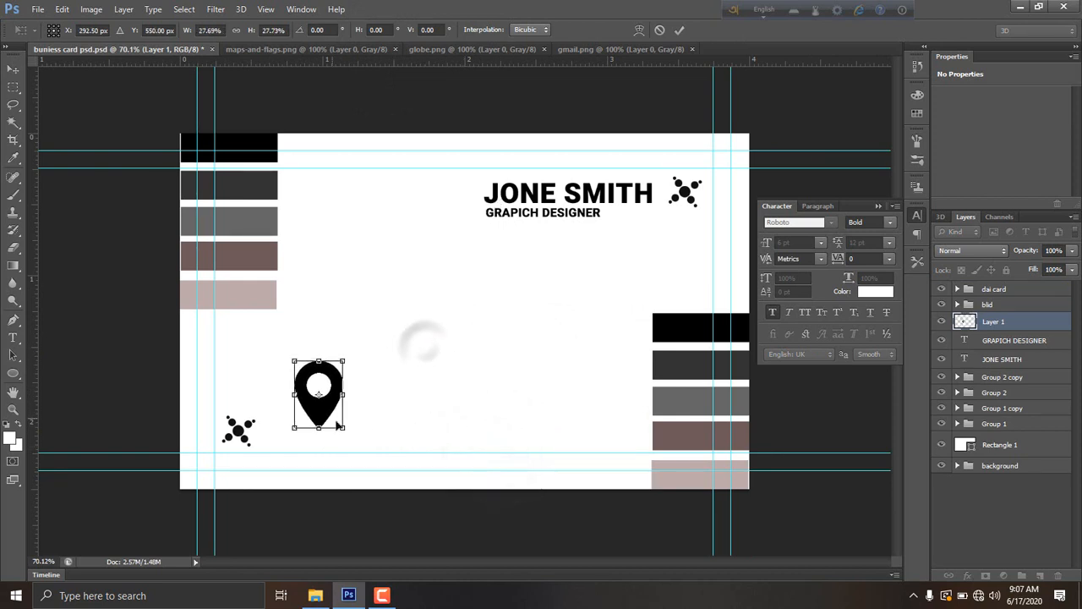
key("Return")
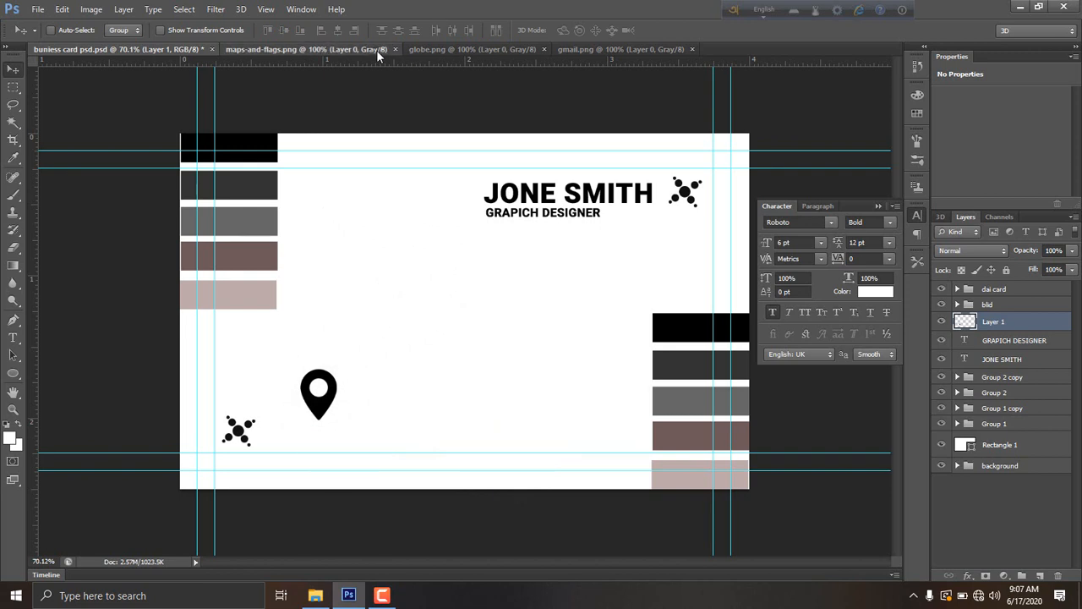
left_click(378, 49)
left_click(396, 49)
- Bring the globe icon from globe.png into the card, scale it down to about an eighth, and close globe.png
left_click(332, 49)
left_click_drag(343, 247, 391, 307)
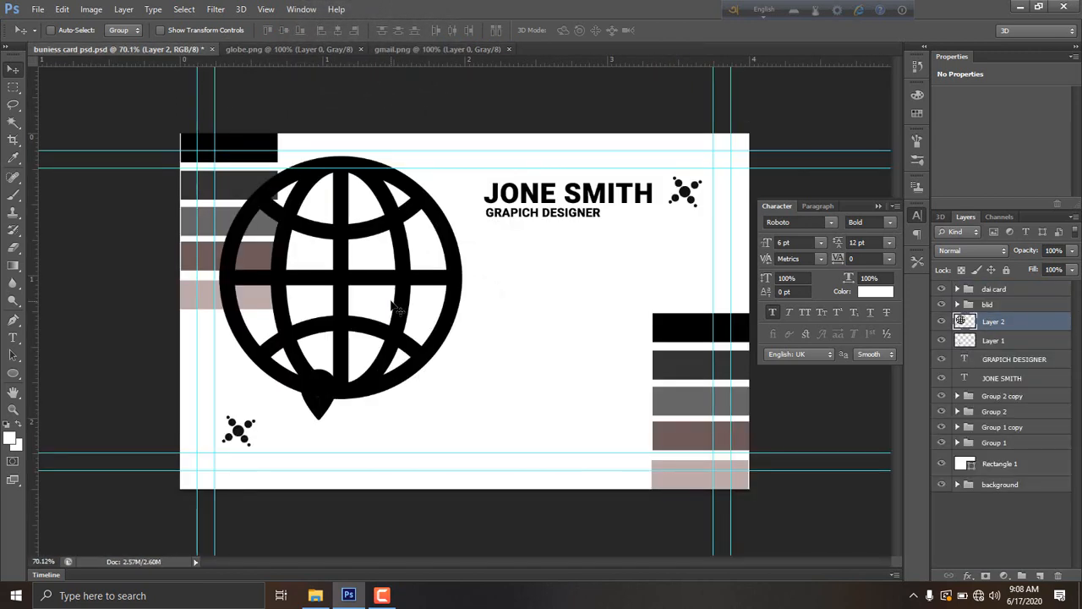
key("ctrl+t")
left_click_drag(460, 156, 360, 264)
key("Return")
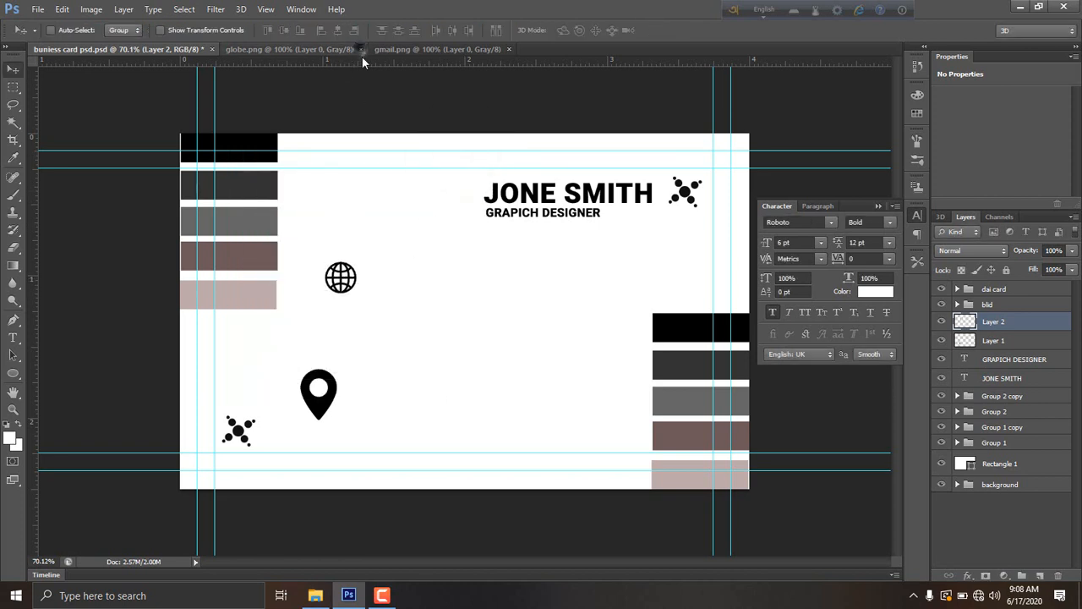
left_click(361, 49)
- Bring the envelope icon from gmail.png into the card beside the globe and scale it down to about a ninth
left_click(318, 50)
left_click_drag(492, 283, 415, 252)
key("ctrl+t")
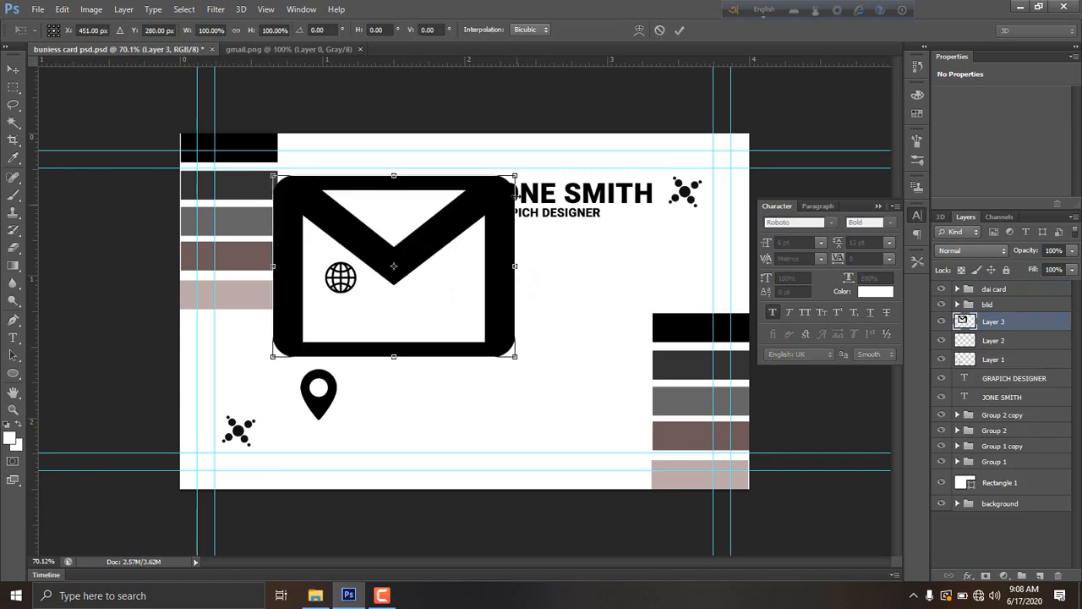
left_click_drag(514, 176, 380, 296)
key("Return")
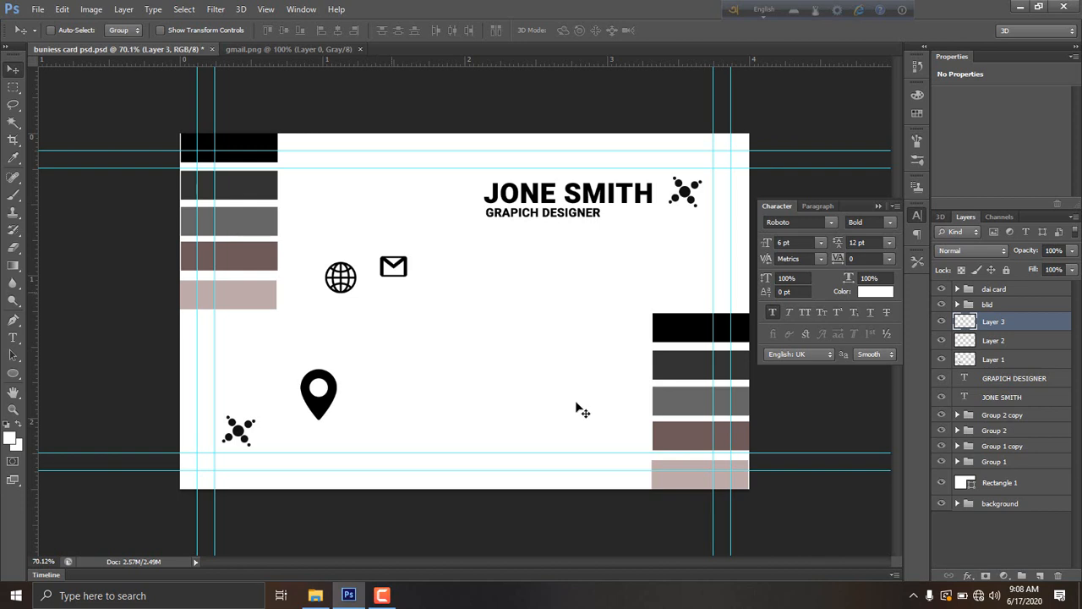
- Place the phone icon from call.png to the right of the envelope on the card, scaled to about 5.6%
left_click(314, 596)
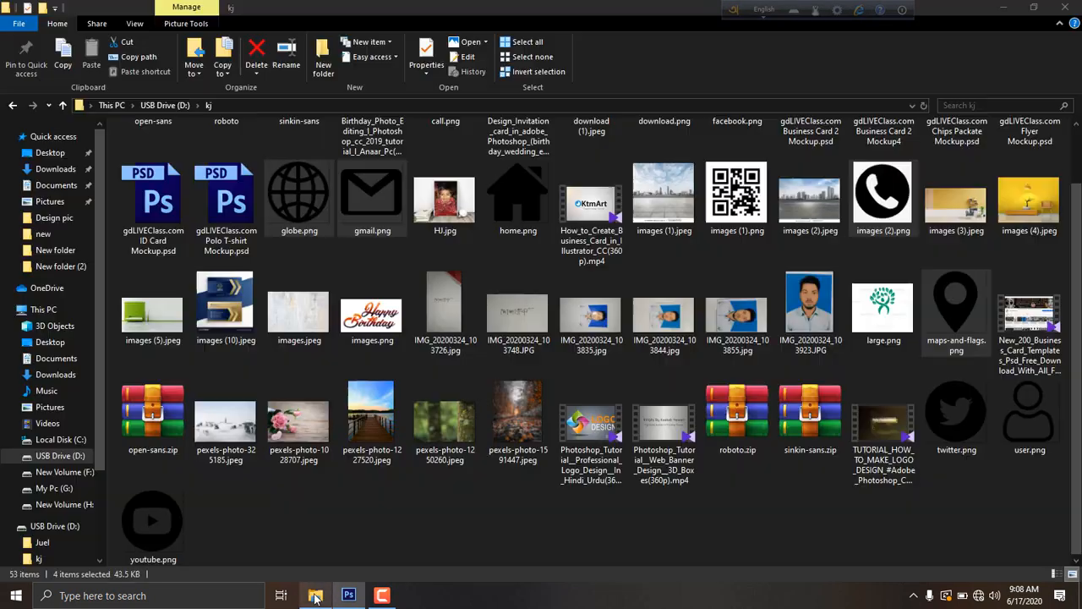
left_click(968, 425)
scroll(973, 420, "up", 2)
left_click_drag(421, 156, 385, 414)
left_click_drag(643, 134, 518, 318)
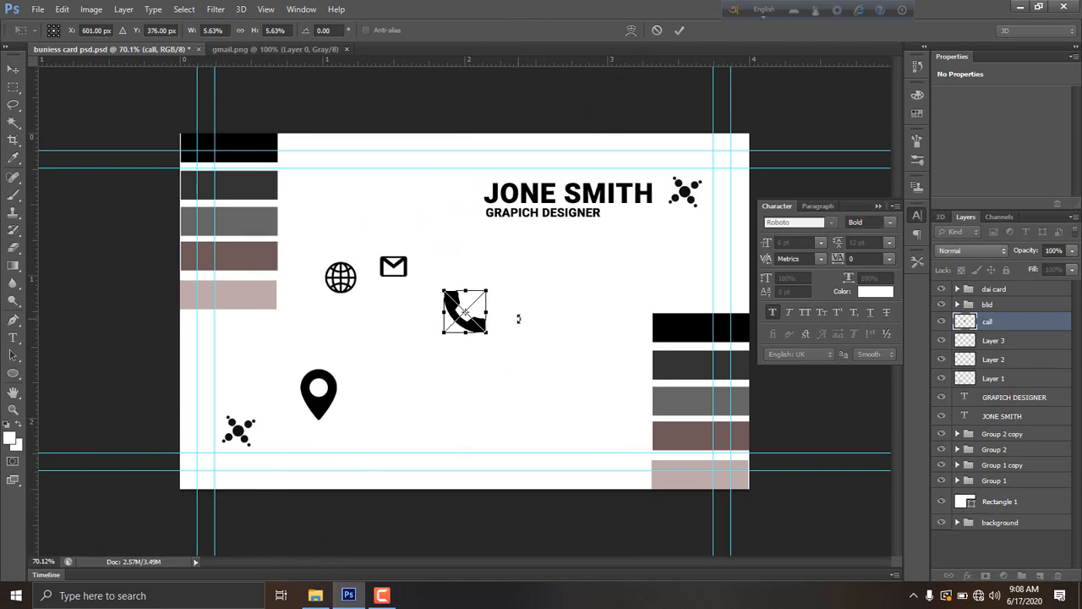
key("Return")
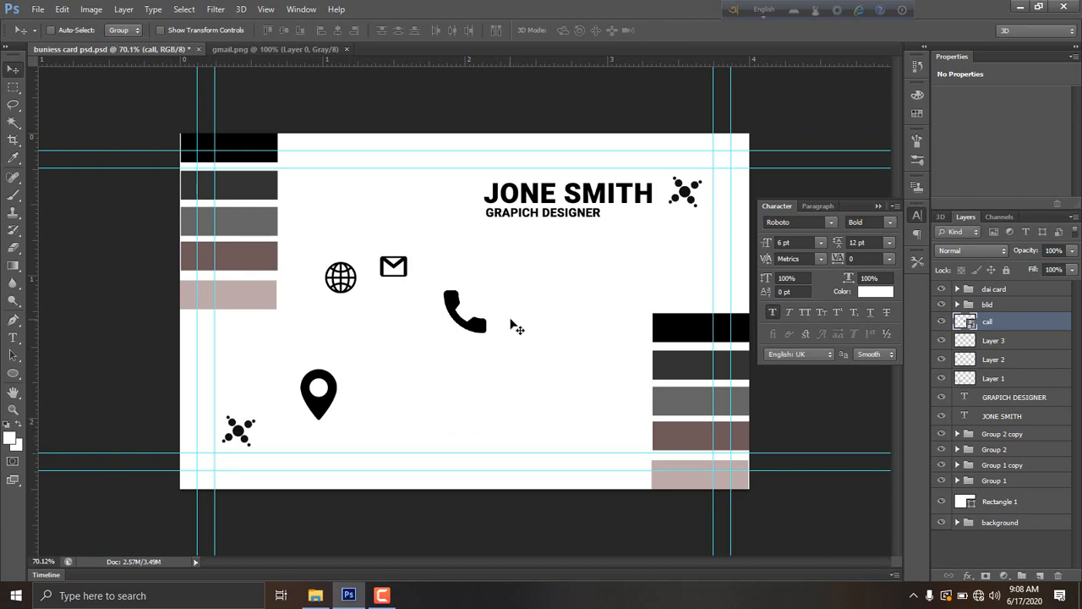
- Rename the envelope icon's layer to GMAIL
left_click(1000, 344)
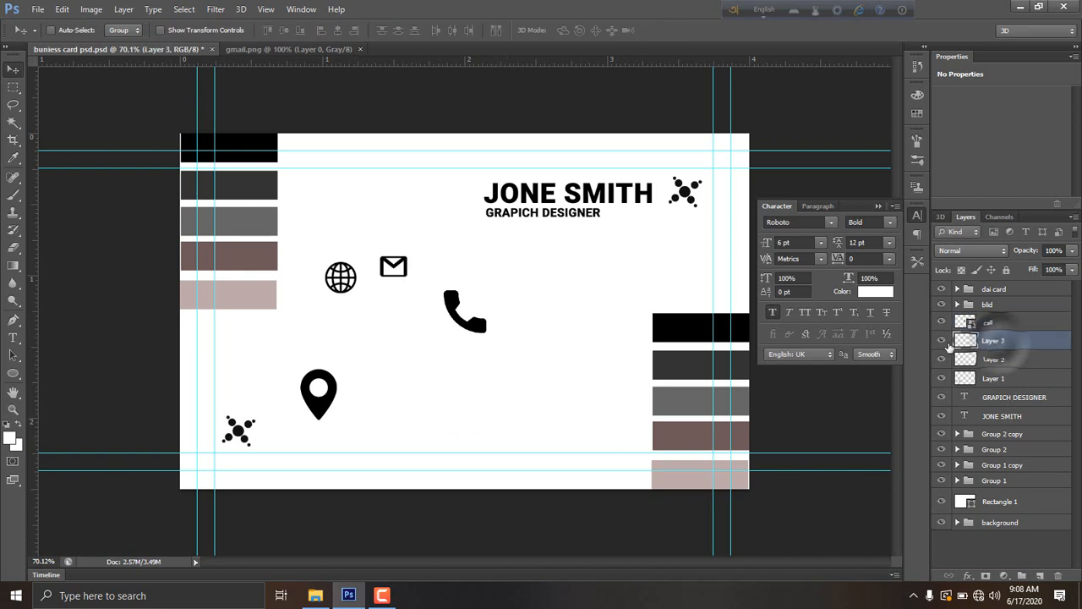
left_click(941, 341)
left_click(941, 341)
right_click(998, 345)
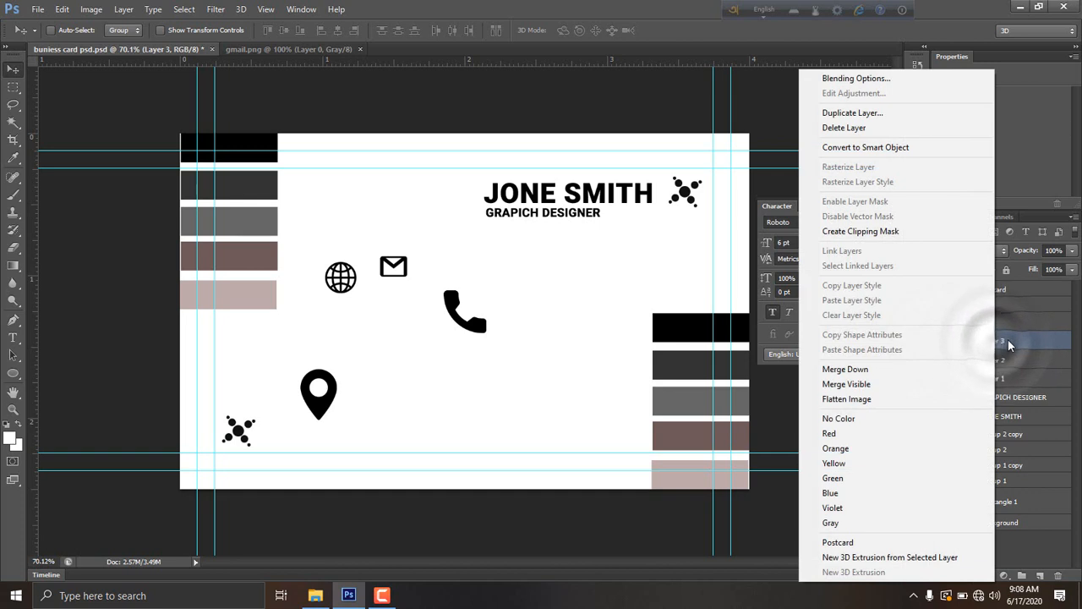
left_click(996, 345)
double_click(996, 341)
type("GMAIL")
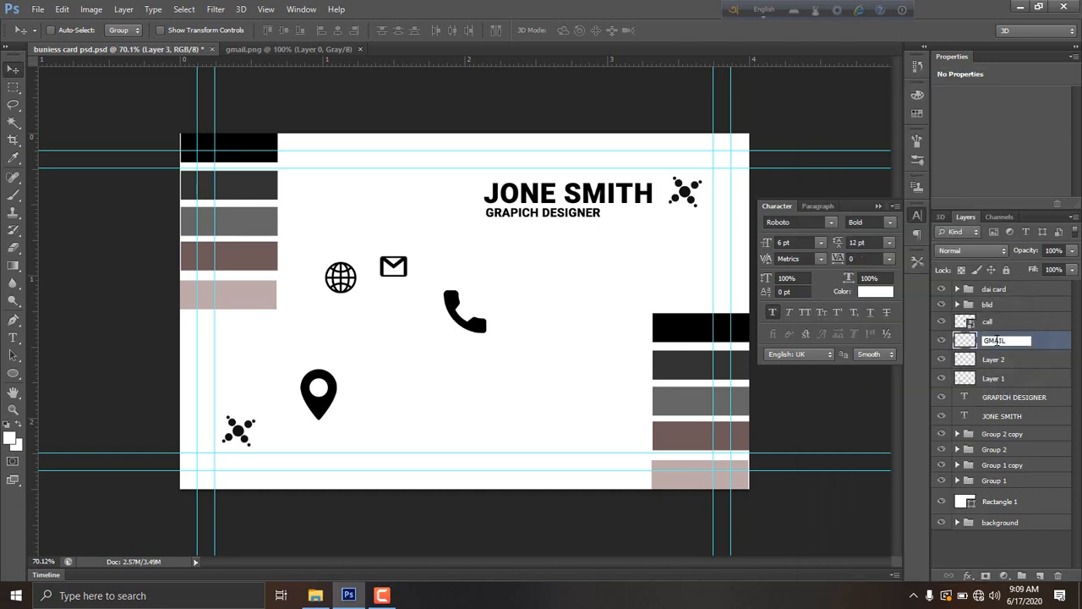
key("Return")
- Rename the globe icon's layer to WAP and the location pin's layer to LOCATION
left_click(1000, 361)
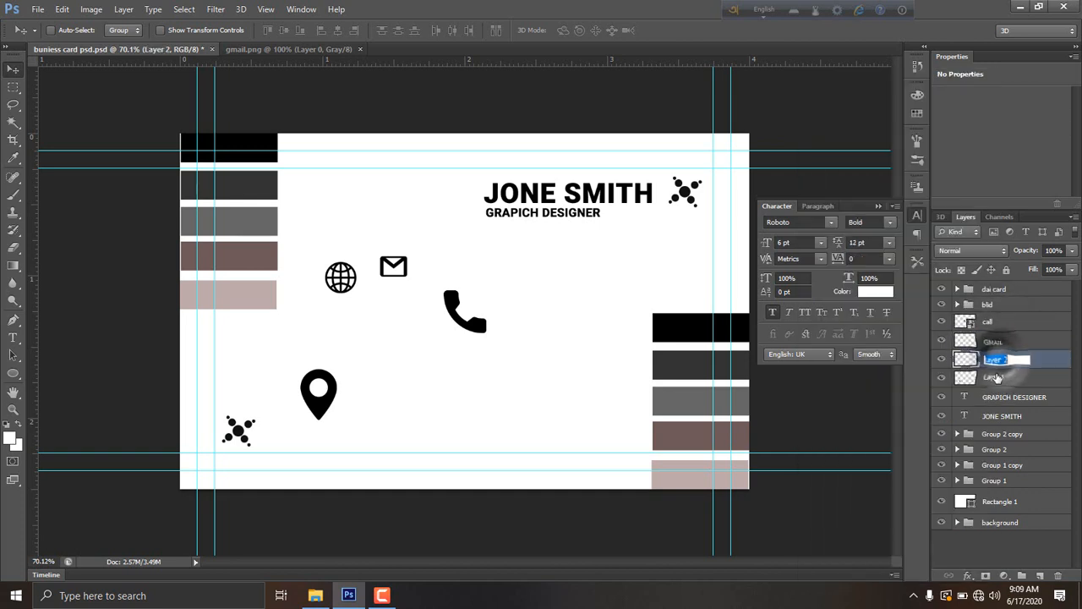
left_click(941, 360)
left_click(941, 359)
double_click(991, 361)
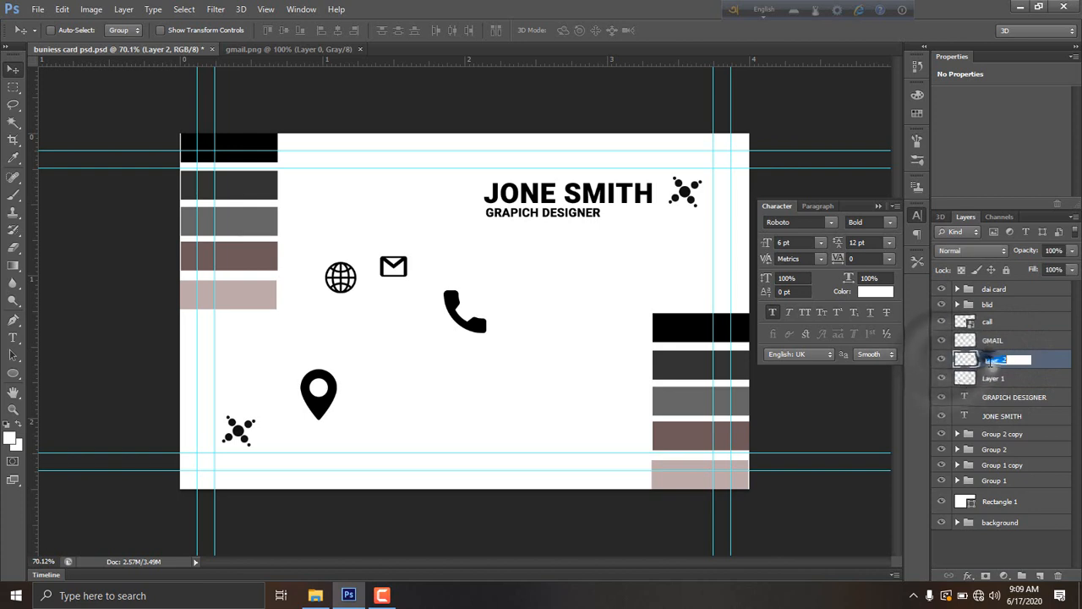
type("WAP")
key("Return")
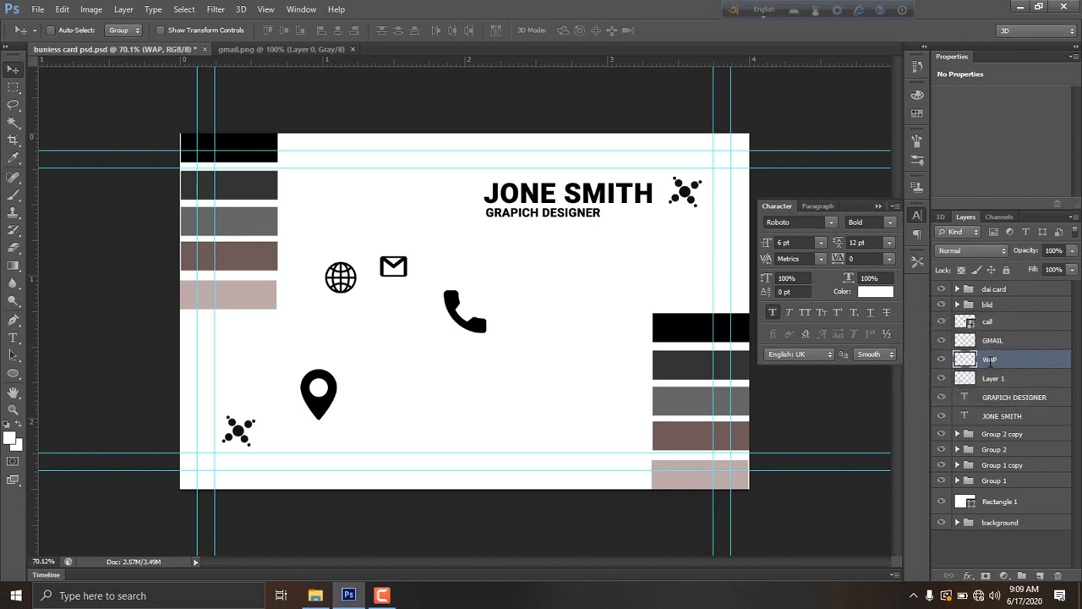
double_click(991, 379)
type("LOCATION")
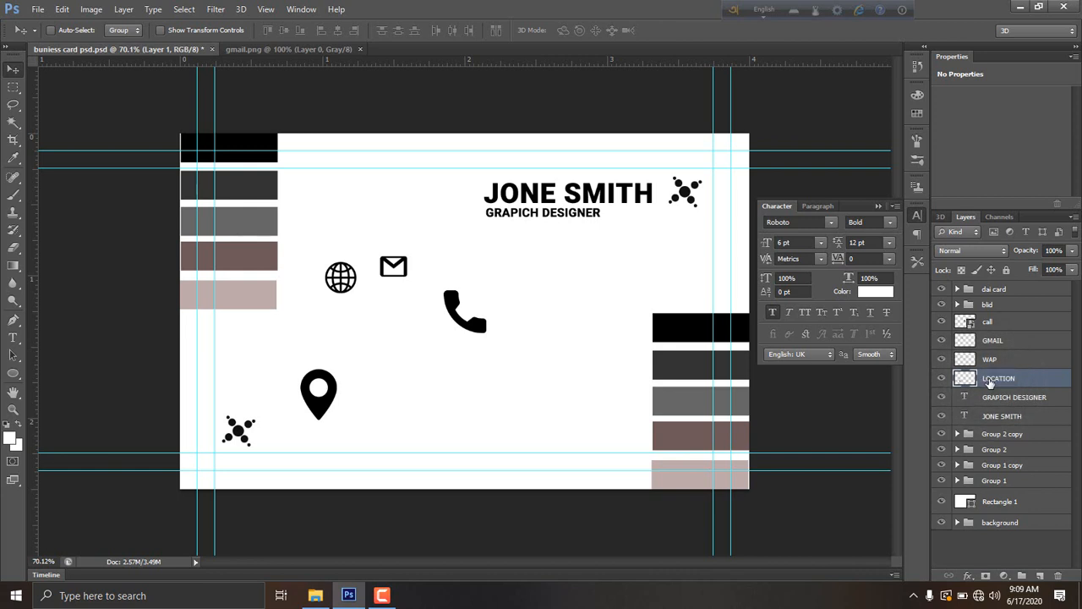
key("Return")
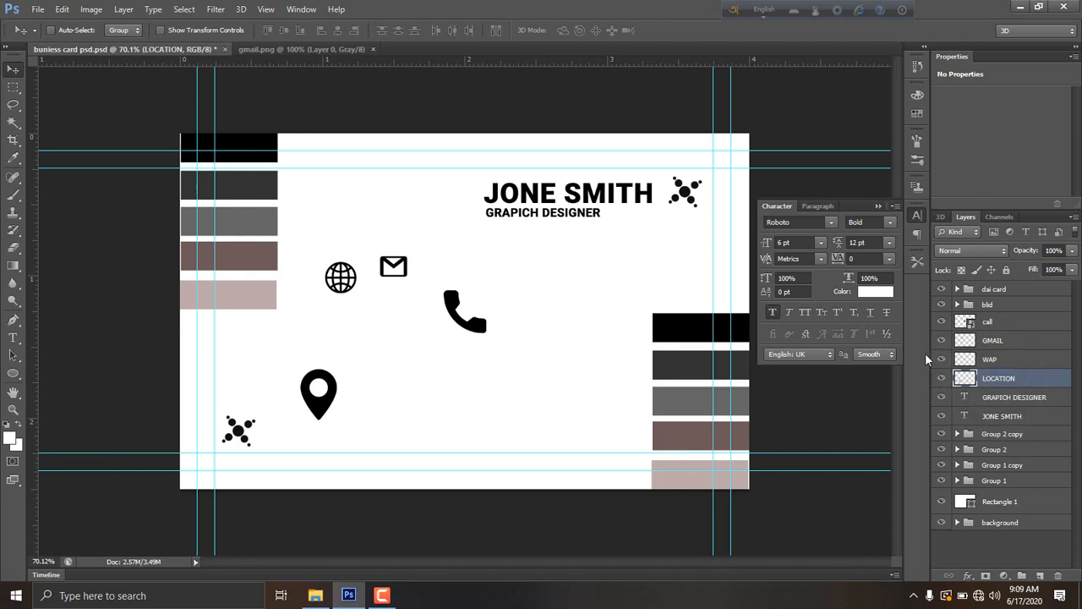
- Move the envelope, globe and location pin icons to the card's lower area, just left of the right-hand rectangles
left_click(992, 340)
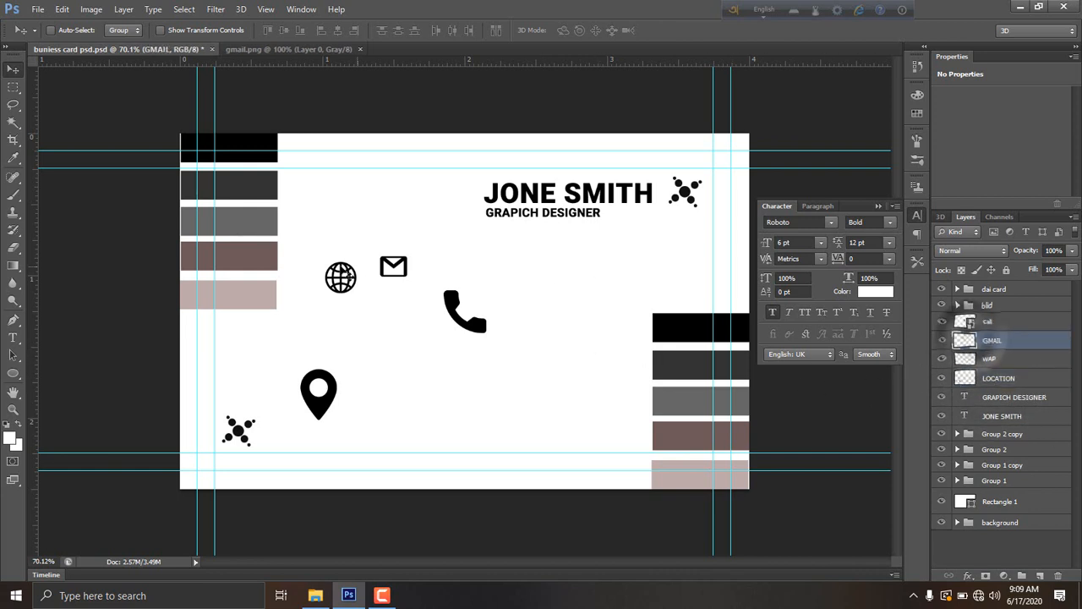
left_click_drag(393, 262, 389, 372)
left_click(990, 360)
left_click_drag(333, 301, 519, 394)
left_click(998, 378)
left_click_drag(319, 391, 582, 413)
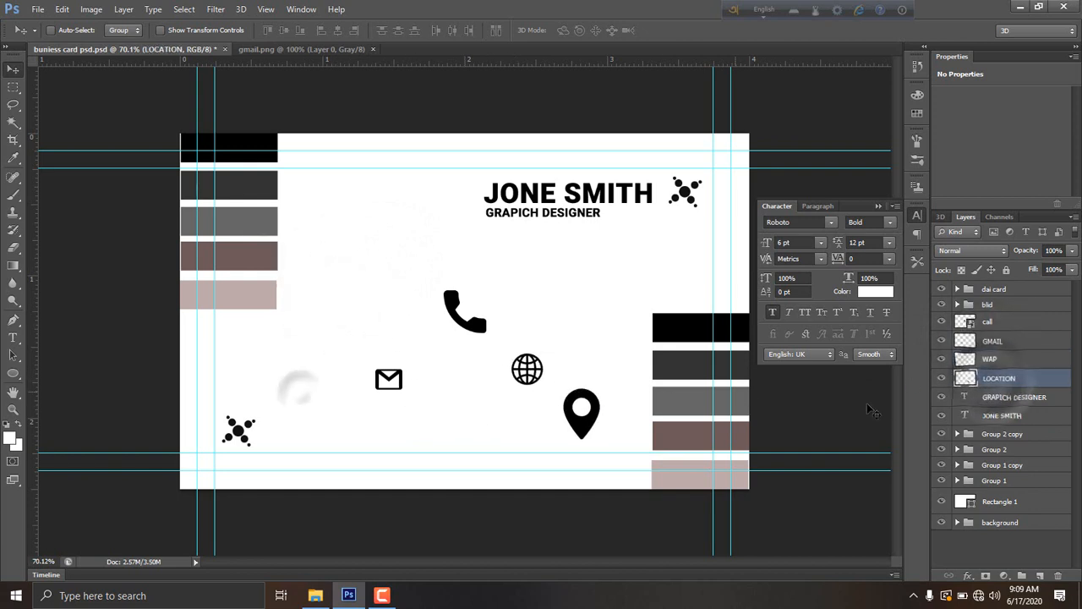
left_click(992, 340)
left_click_drag(409, 385, 545, 395)
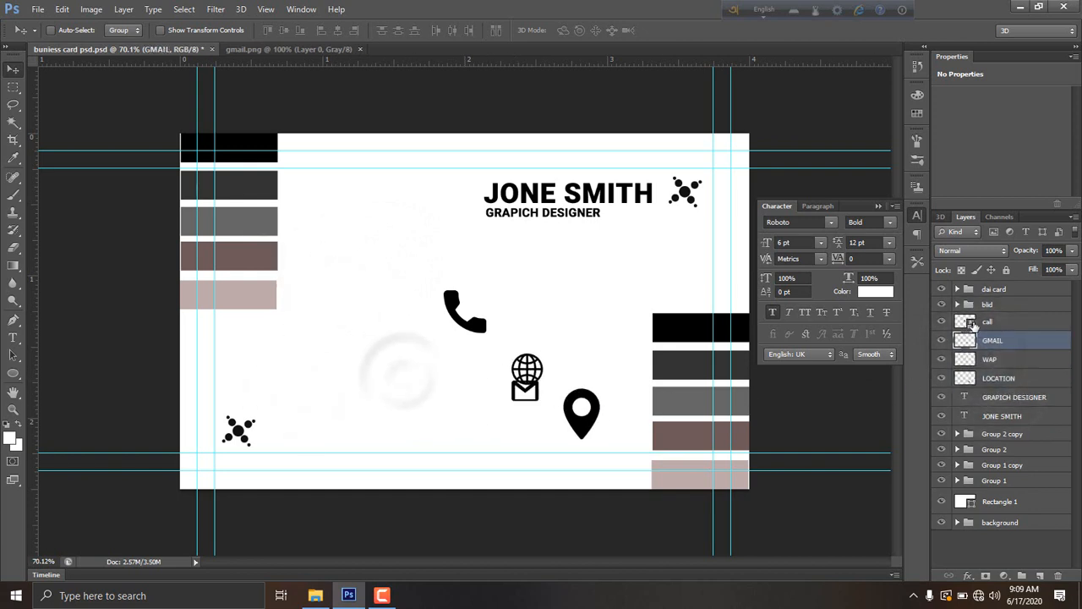
- Move the phone icon below the job title, near its left edge, and scale it down
left_click(987, 322)
left_click_drag(466, 310, 324, 340)
key("ctrl+t")
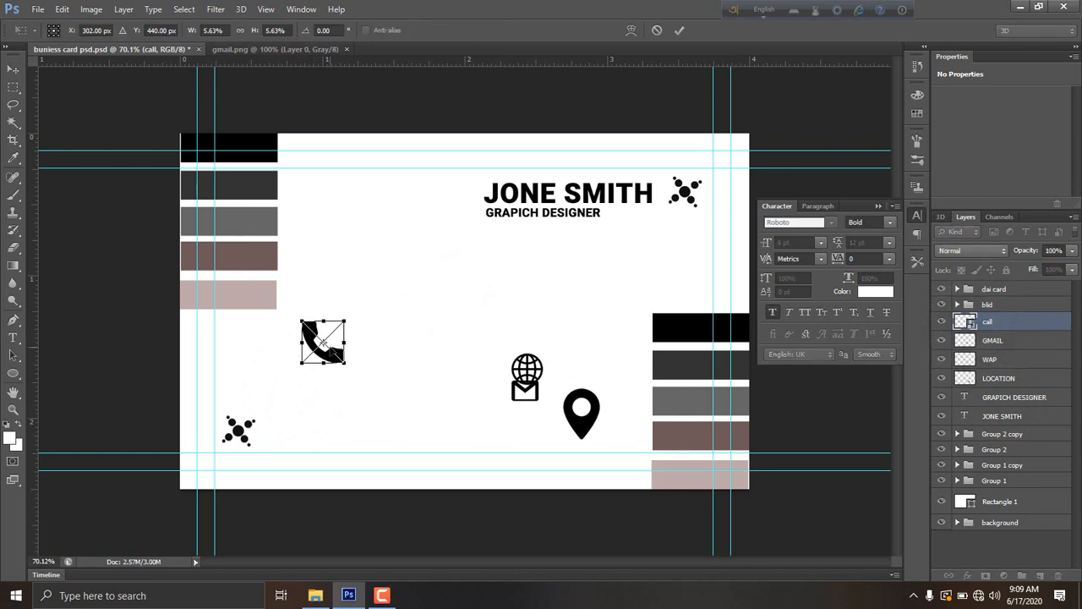
left_click_drag(323, 341, 502, 280)
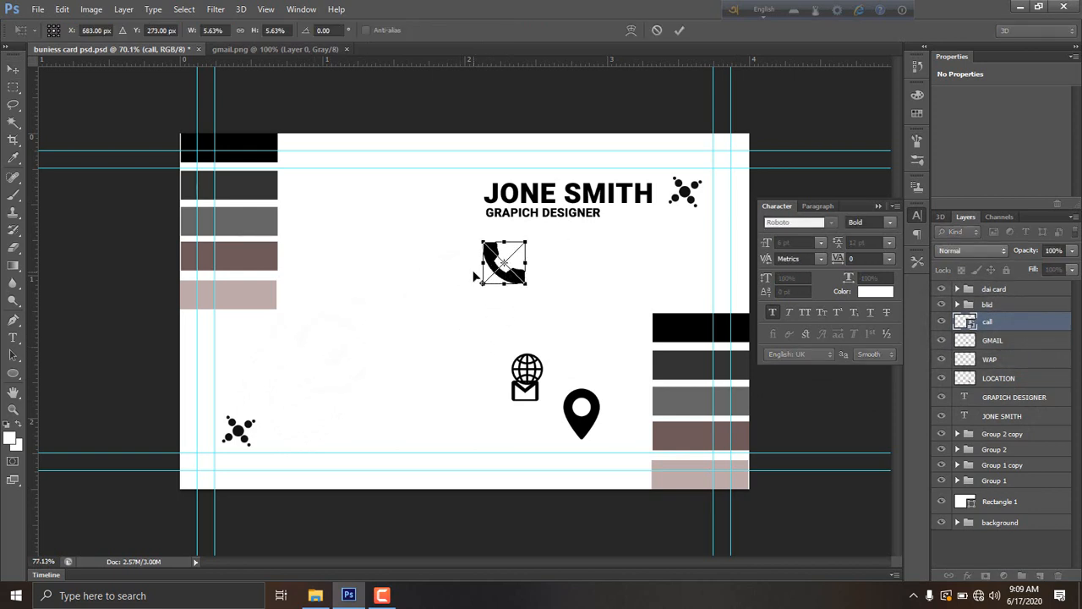
scroll(476, 277, "up", 5)
left_click_drag(591, 286, 509, 213)
key("Return")
left_click(918, 215)
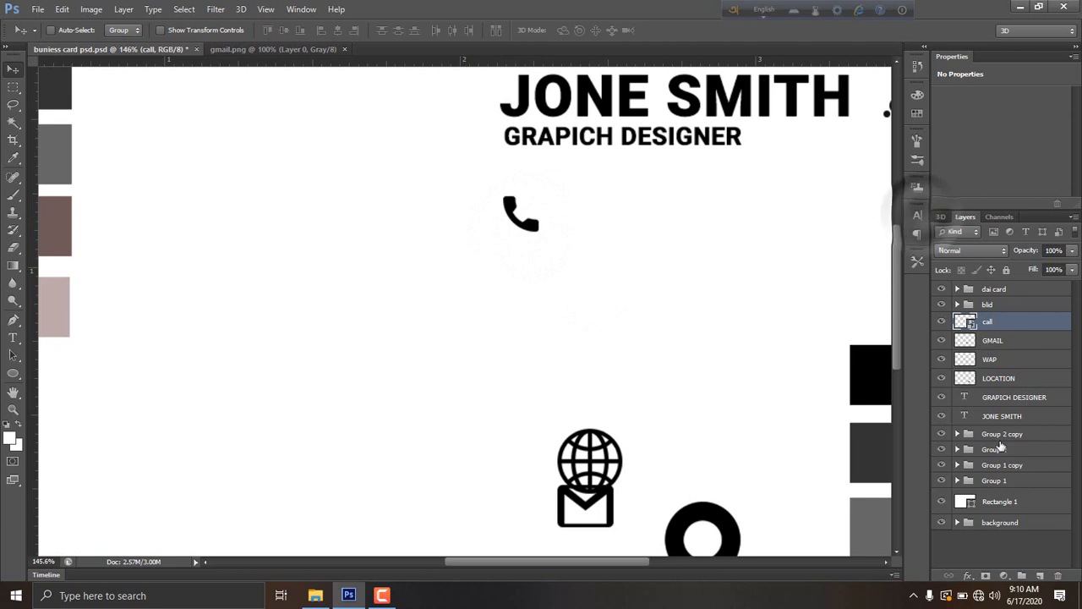
- Draw a black ellipse about 54 by 45 pt and move it over the phone icon
left_click(13, 373)
left_click_drag(412, 275, 467, 334)
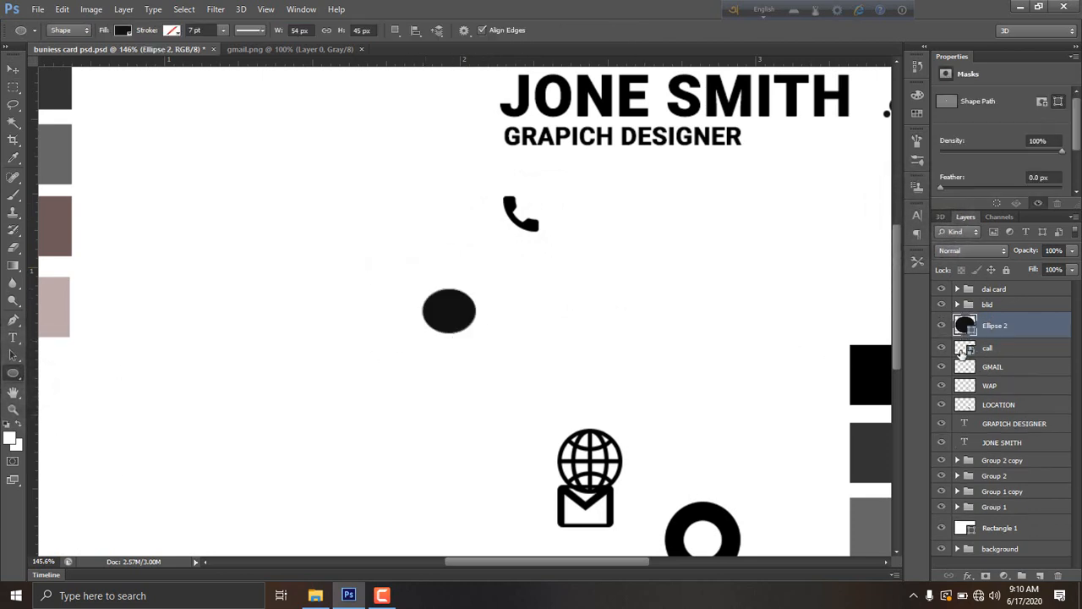
key("v")
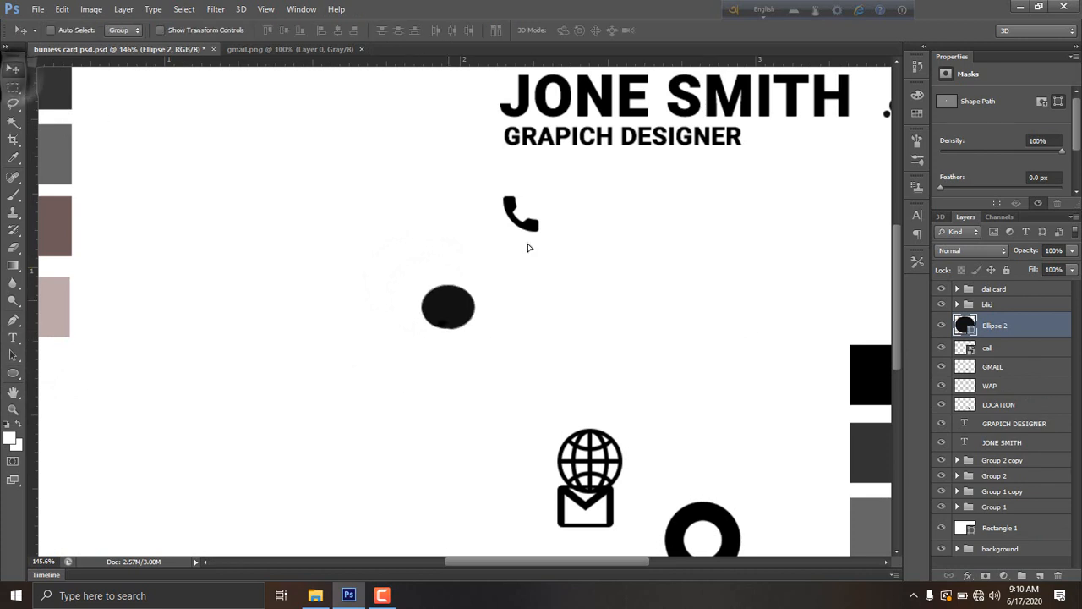
left_click_drag(443, 330, 519, 233)
- Recolor the ellipse red, place its layer beneath the phone icon, and center it behind the icon
double_click(964, 326)
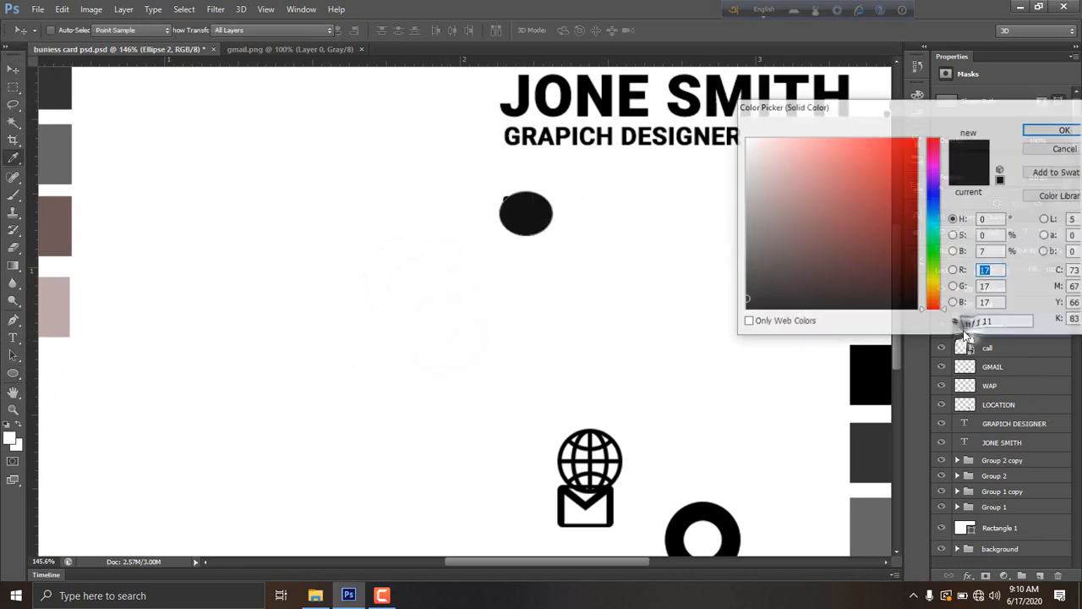
left_click(833, 249)
left_click(1042, 116)
left_click_drag(993, 348, 994, 316)
left_click_drag(539, 216, 536, 218)
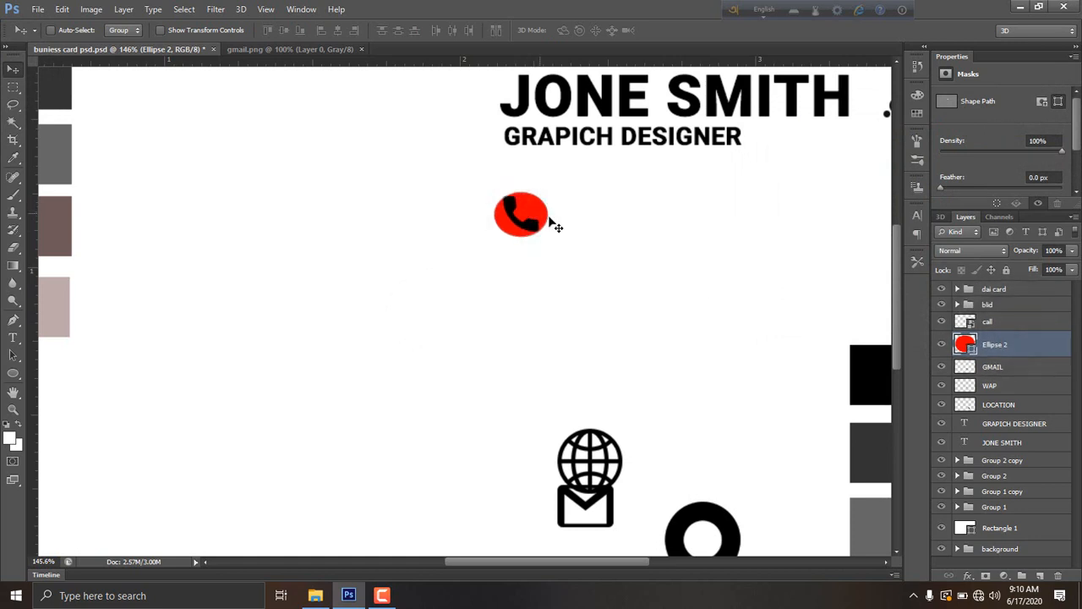
- Move the envelope, globe and location pin icons to the card's lower-left area, below the left-hand rectangles
scroll(566, 235, "down", 5)
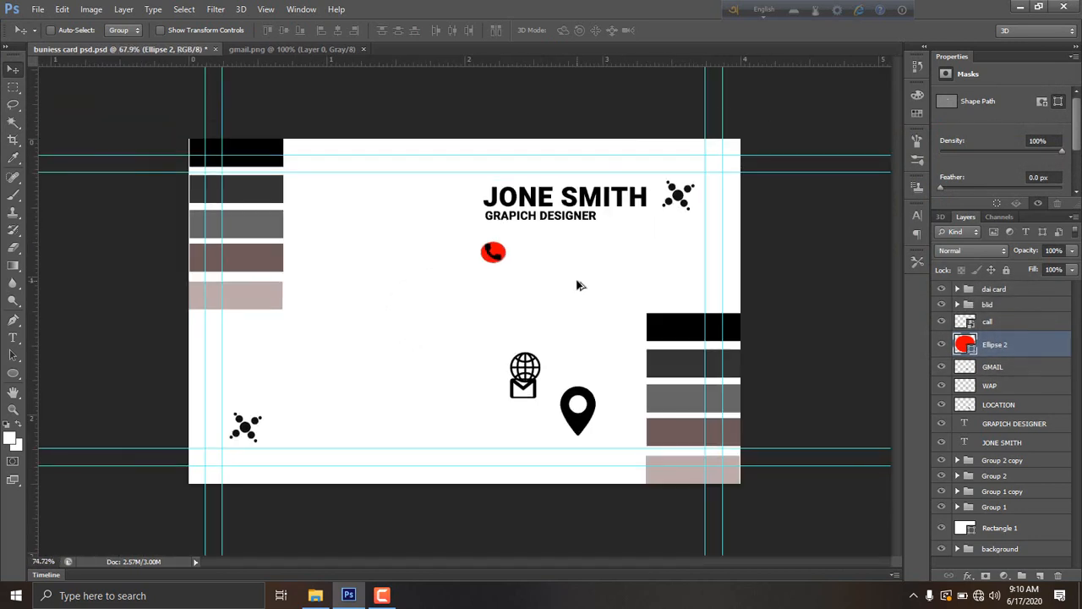
left_click(1015, 366)
left_click_drag(594, 393, 382, 347)
key("alt+bracketleft")
left_click_drag(511, 378, 328, 371)
left_click(1010, 407)
left_click_drag(609, 414, 336, 444)
left_click(1000, 368)
left_click_drag(336, 367, 274, 352)
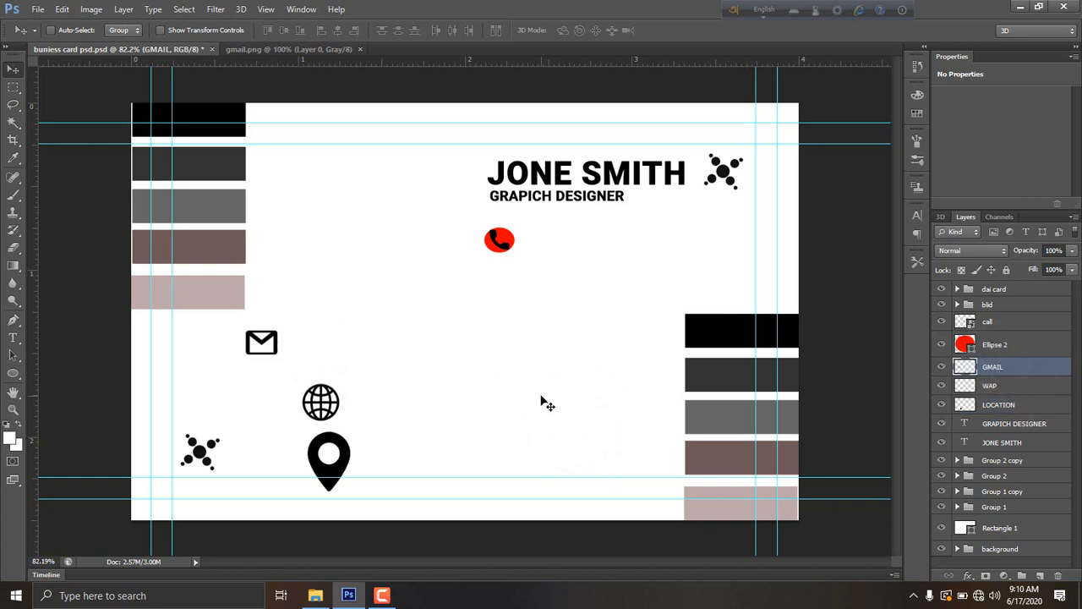
- Scale the envelope icon down to about half its size
key("ctrl+t")
scroll(328, 422, "up", 5)
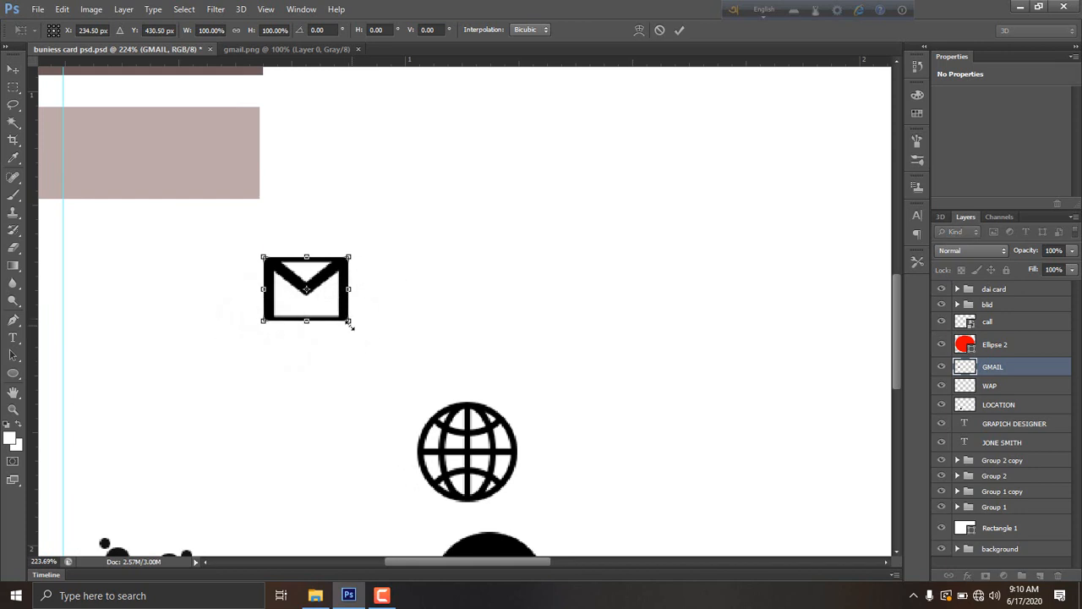
left_click_drag(353, 324, 328, 307)
key("Return")
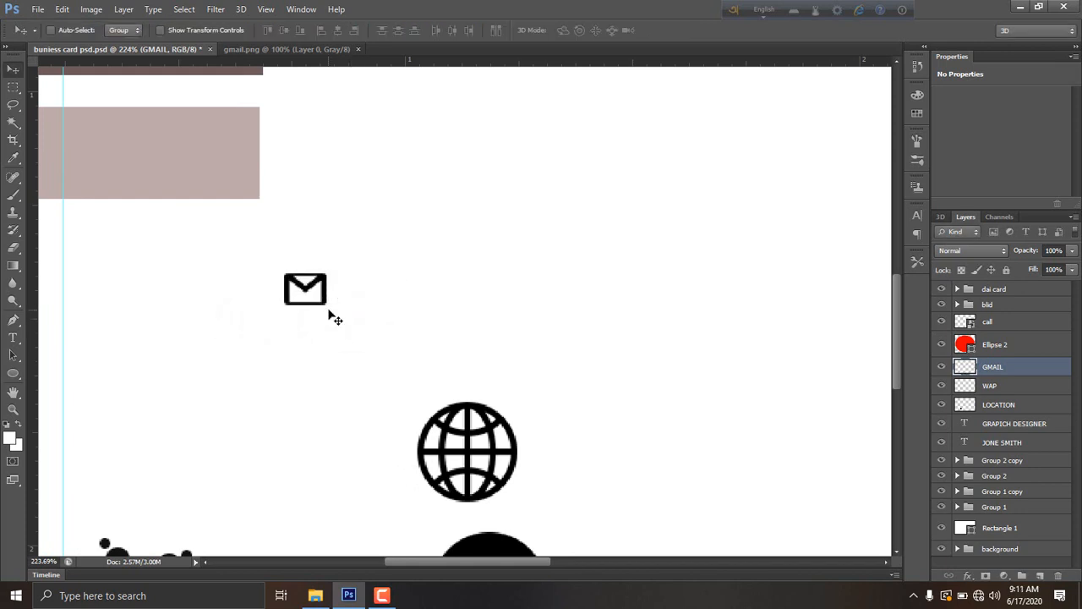
- Move the globe icon directly below the envelope and scale it down to the envelope's width
left_click(1011, 387)
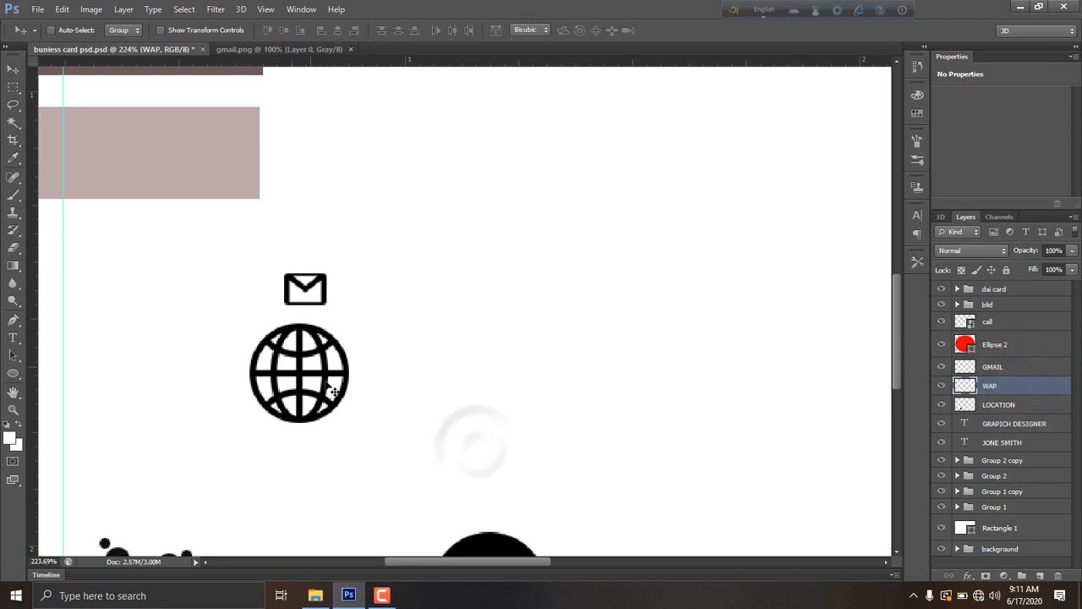
key("ctrl+t")
left_click_drag(348, 418, 315, 371)
key("Return")
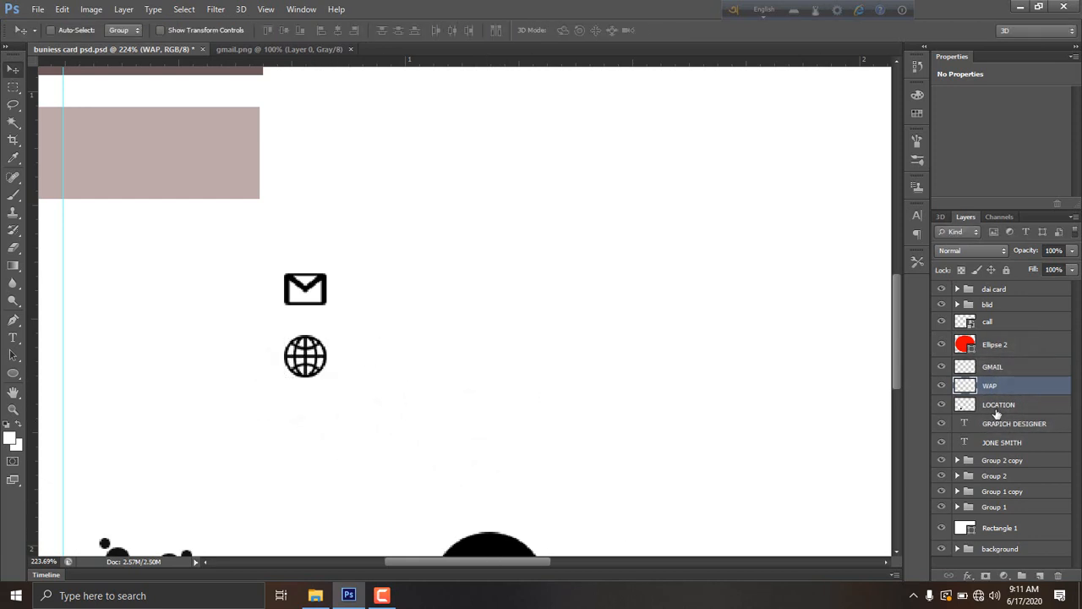
- Place the location pin directly below the globe and scale it down to a similar size
left_click(997, 408)
left_click_drag(491, 541, 325, 404)
key("ctrl+t")
key("Return")
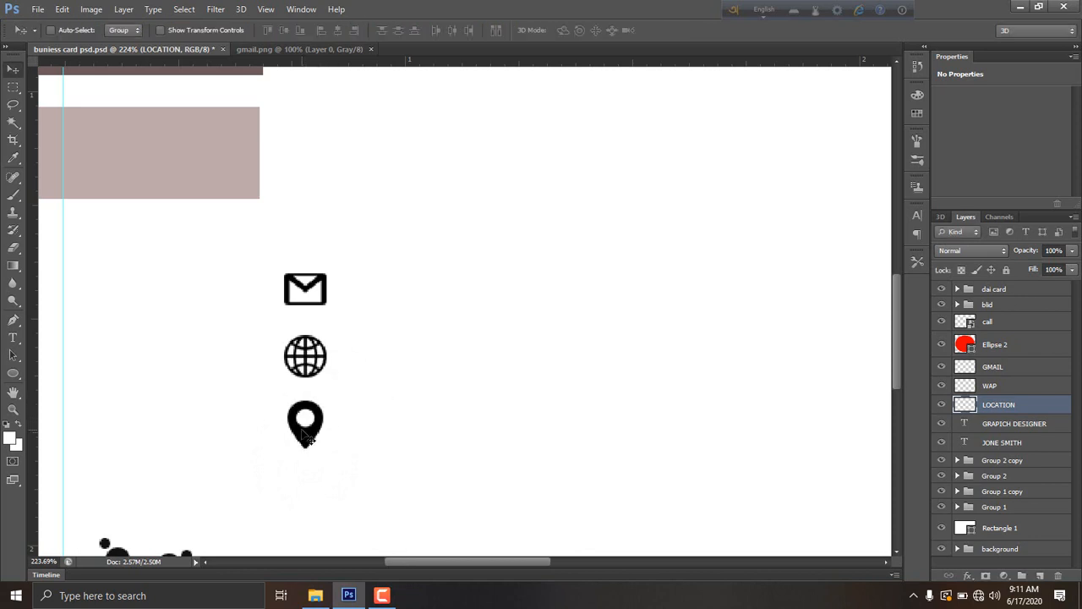
- Enlarge the envelope, globe and pin icons together to about 157% and move them beside the lower-left dot emblem
key("ctrl+0")
left_click(997, 366, "shift")
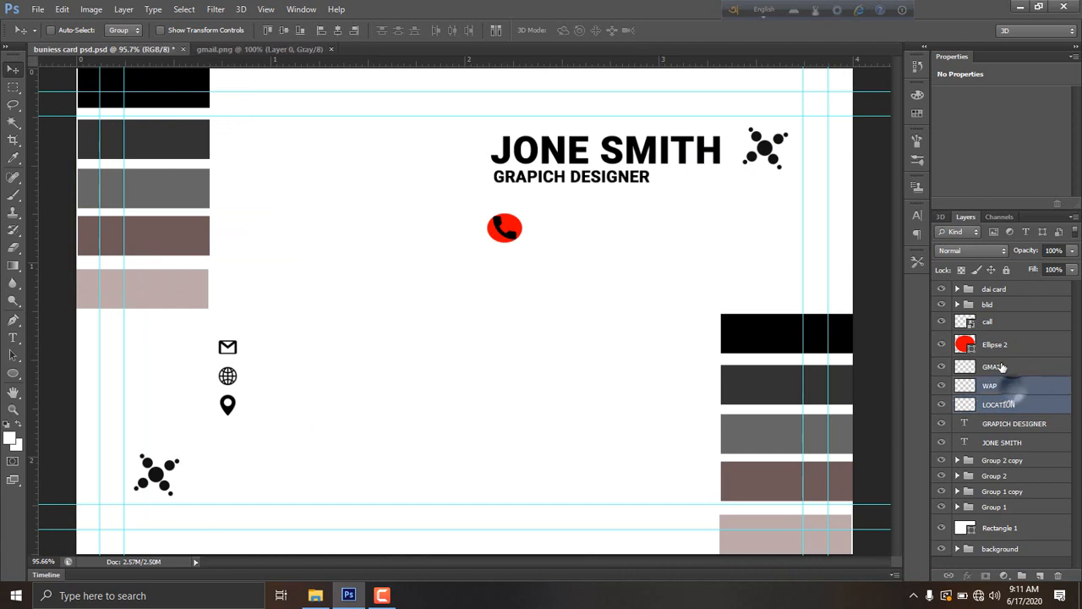
mouse_move(237, 348)
left_mouse_down()
mouse_move(227, 355)
mouse_move(244, 355)
left_mouse_up()
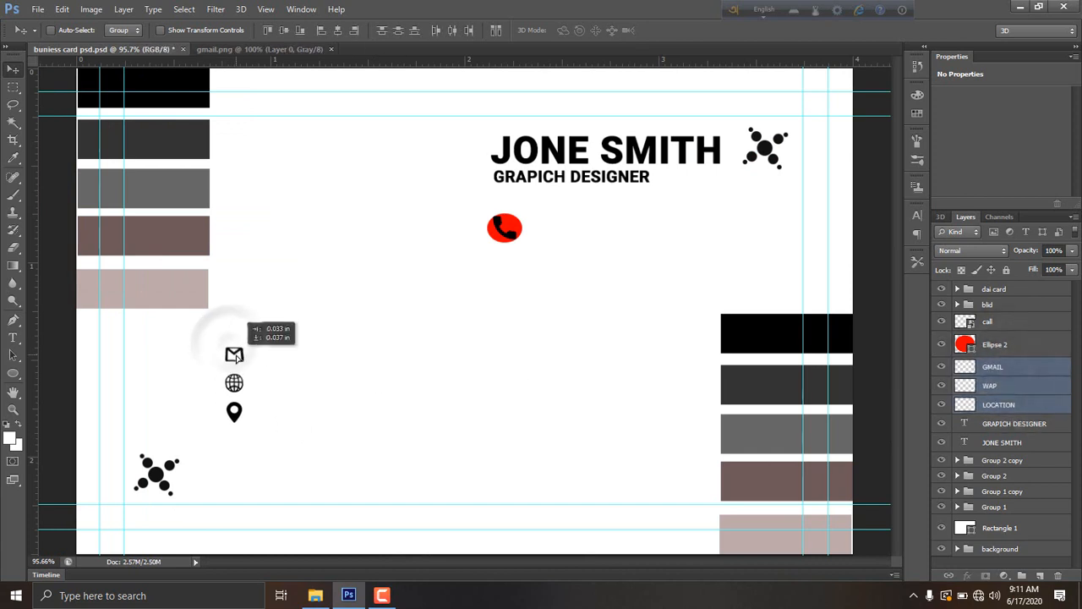
key("ctrl+t")
left_click_drag(249, 425, 252, 445)
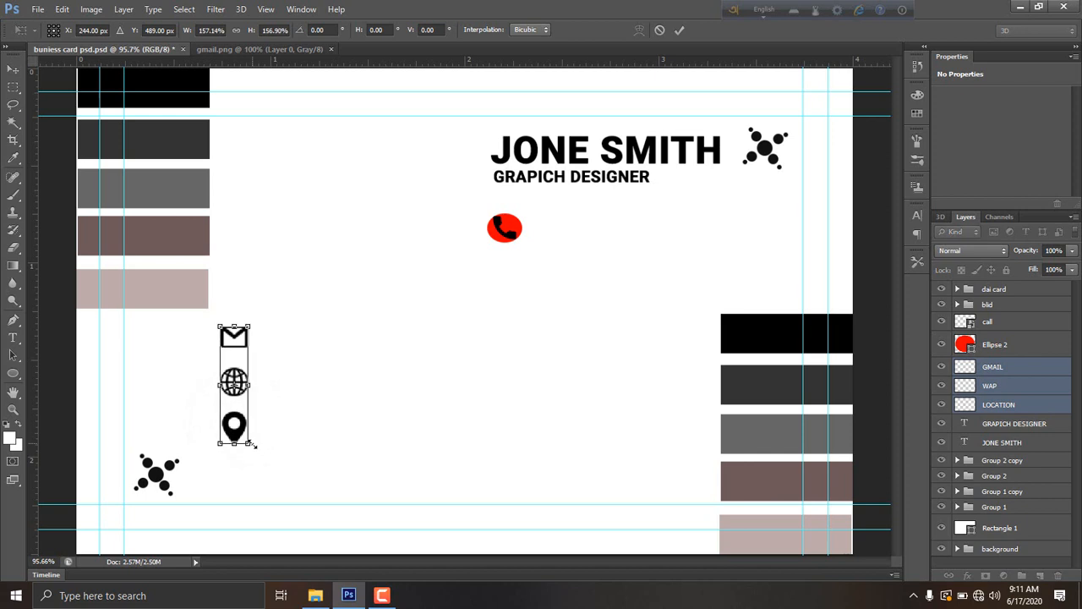
key("Return")
left_click_drag(245, 406, 235, 425)
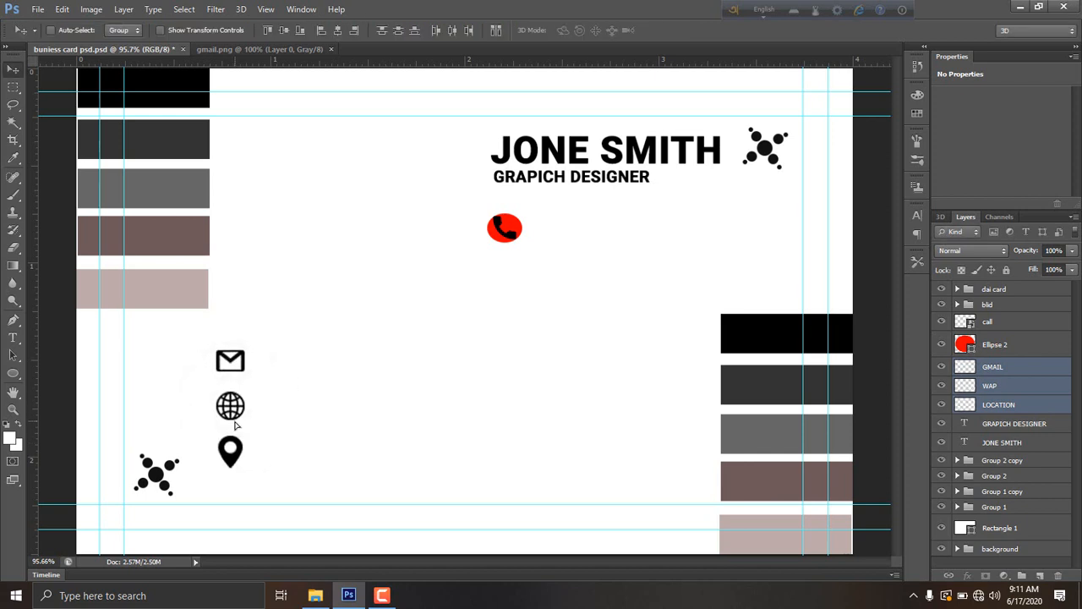
- Duplicate the red ellipse onto the envelope icon and place the copy's layer beneath the GMAIL layer
left_click(996, 344)
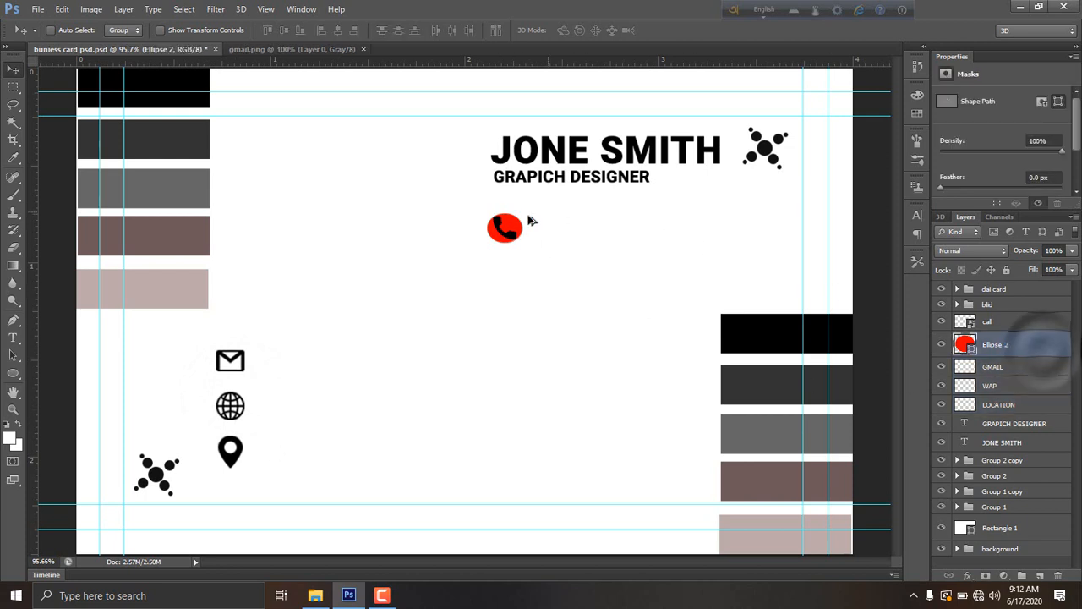
left_click_drag(520, 227, 240, 361)
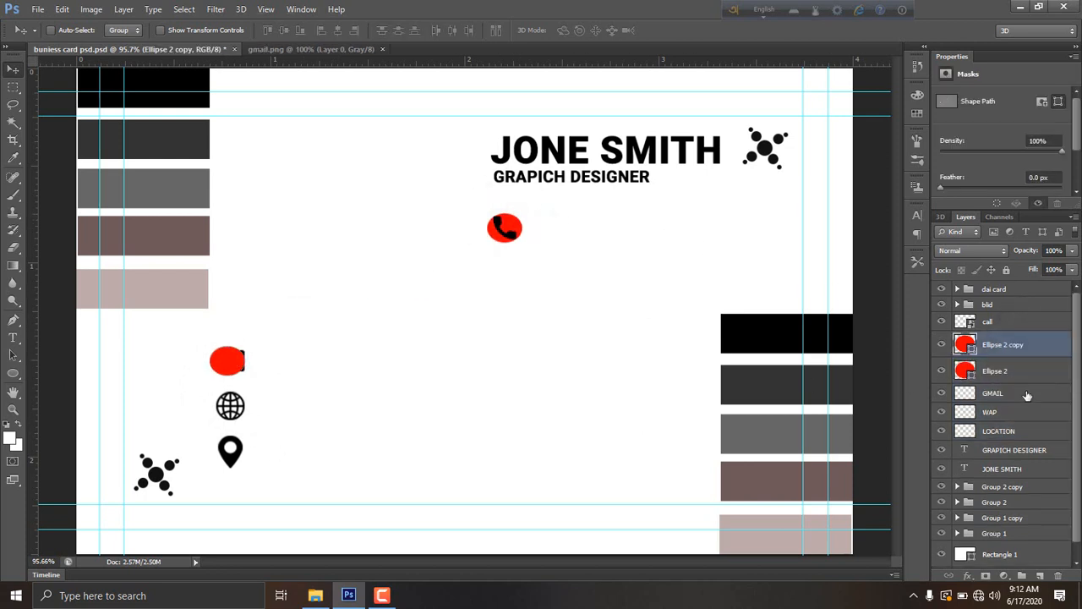
left_click_drag(1013, 347, 1012, 406)
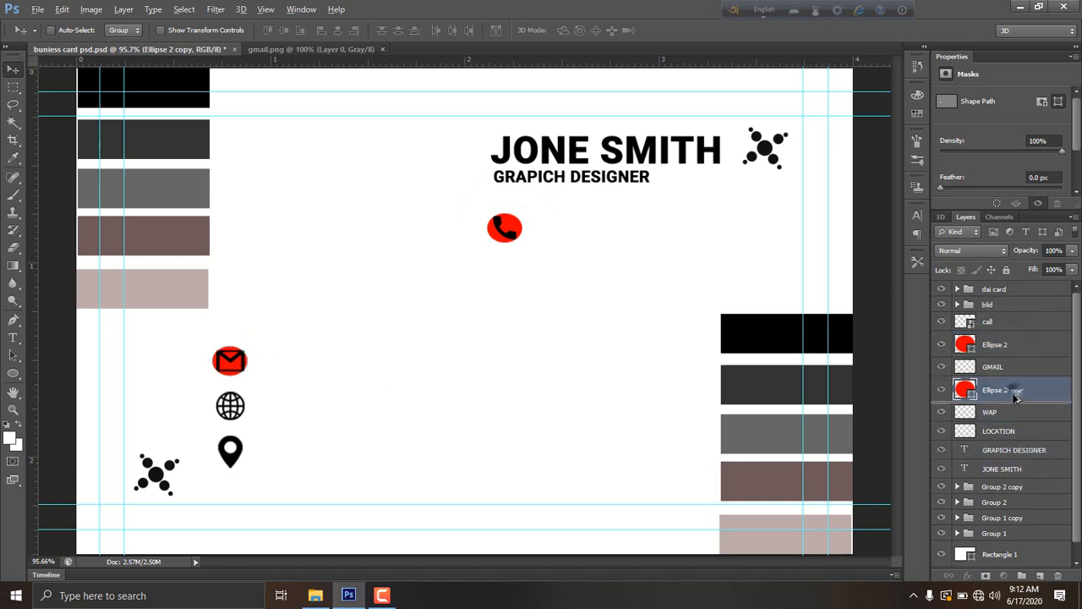
- Duplicate the red ellipse behind the globe and location pin, placing the copies' layers beneath the WAP and LOCATION layers
left_click_drag(1014, 397, 1013, 423)
left_click_drag(230, 396, 232, 402)
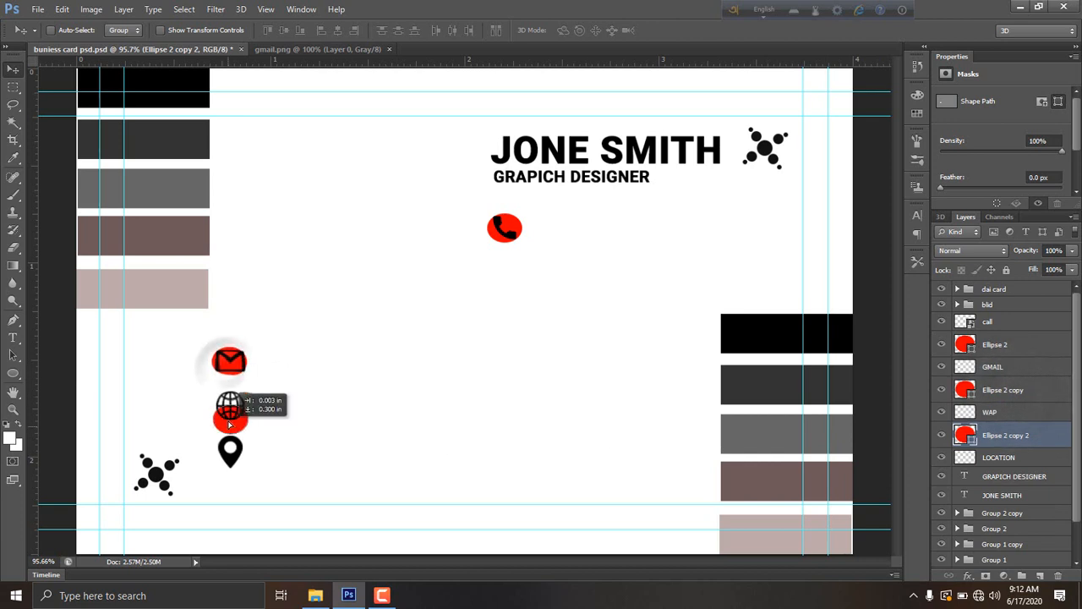
left_click_drag(1031, 441, 1019, 474)
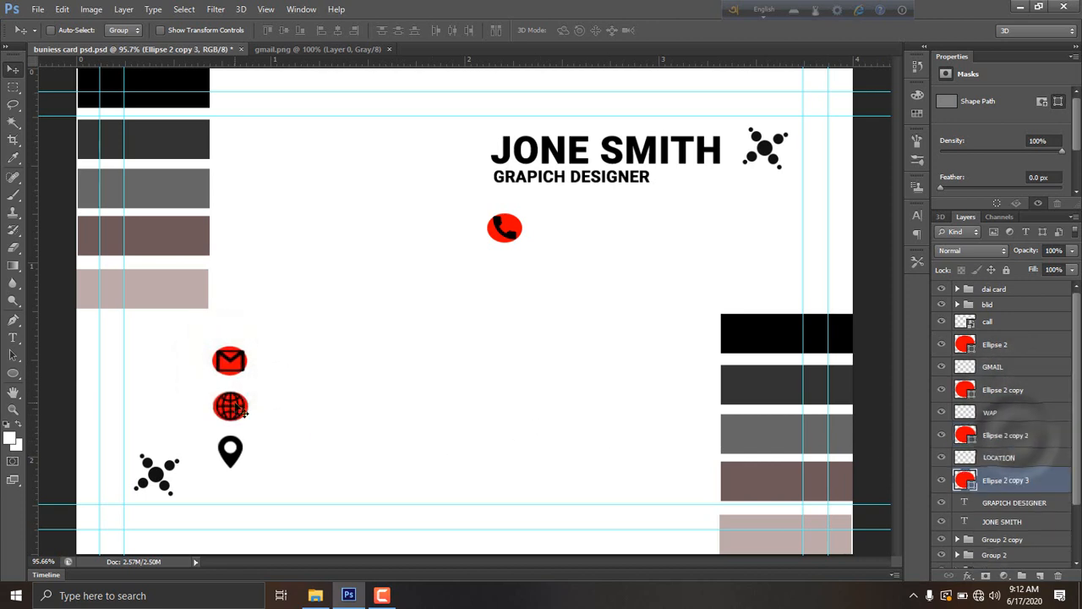
left_click_drag(232, 405, 245, 456)
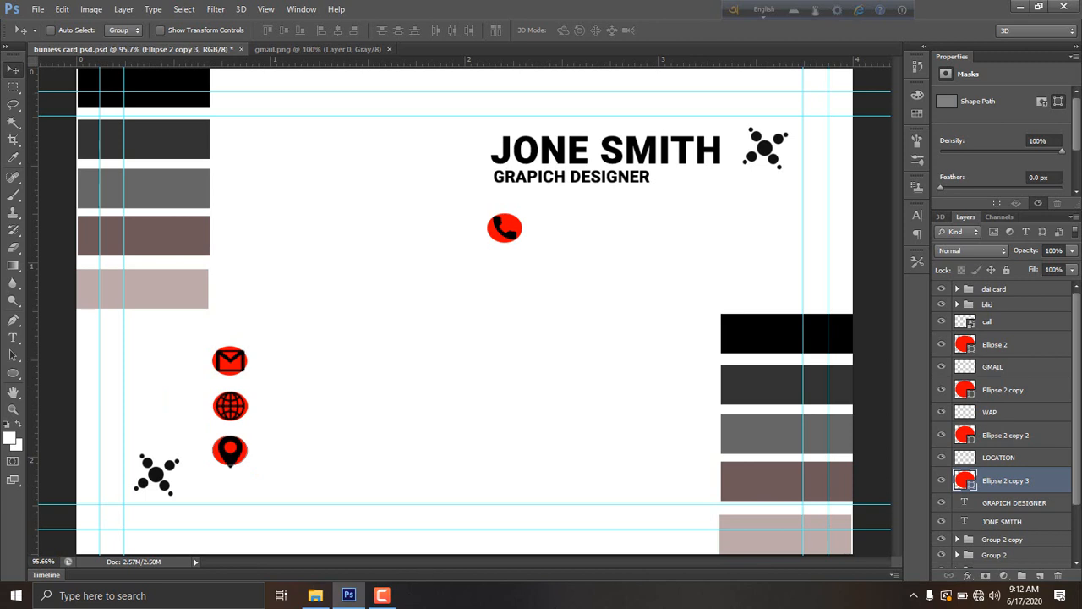
- Recolour the phone icon's ellipse to 6e5a5a, sampled from the dark mauve rectangle in the lower-right stack
double_click(970, 348)
left_click(169, 187)
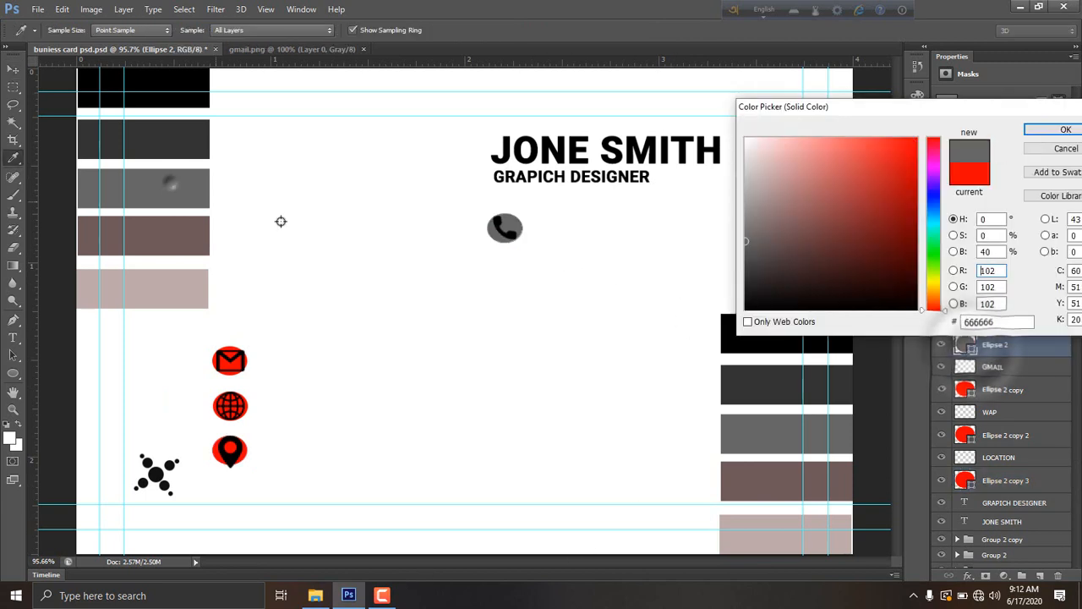
left_click(158, 281)
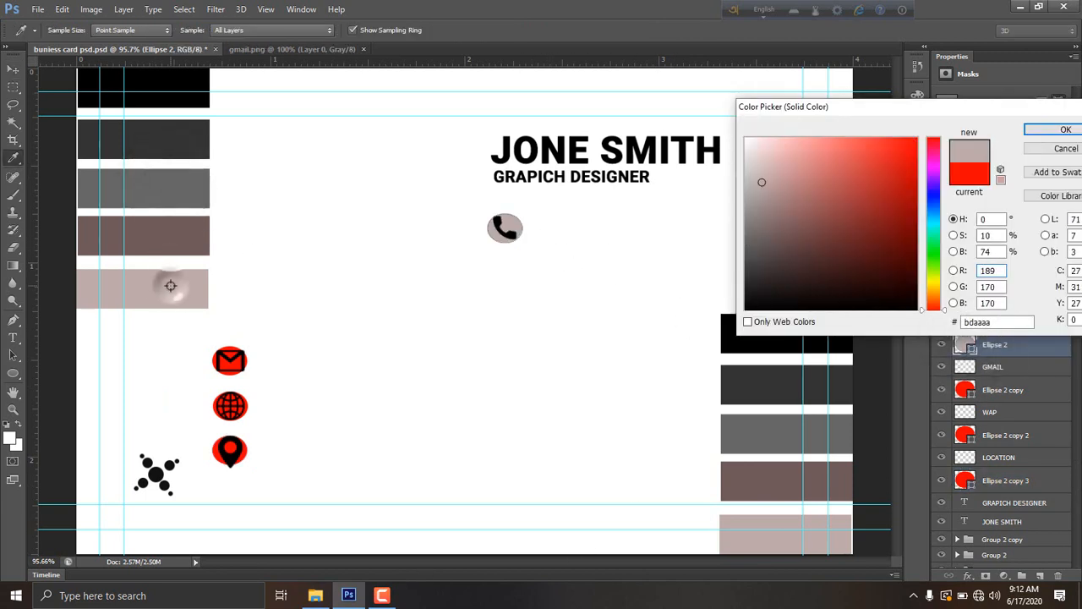
left_click(169, 139)
left_click(784, 484)
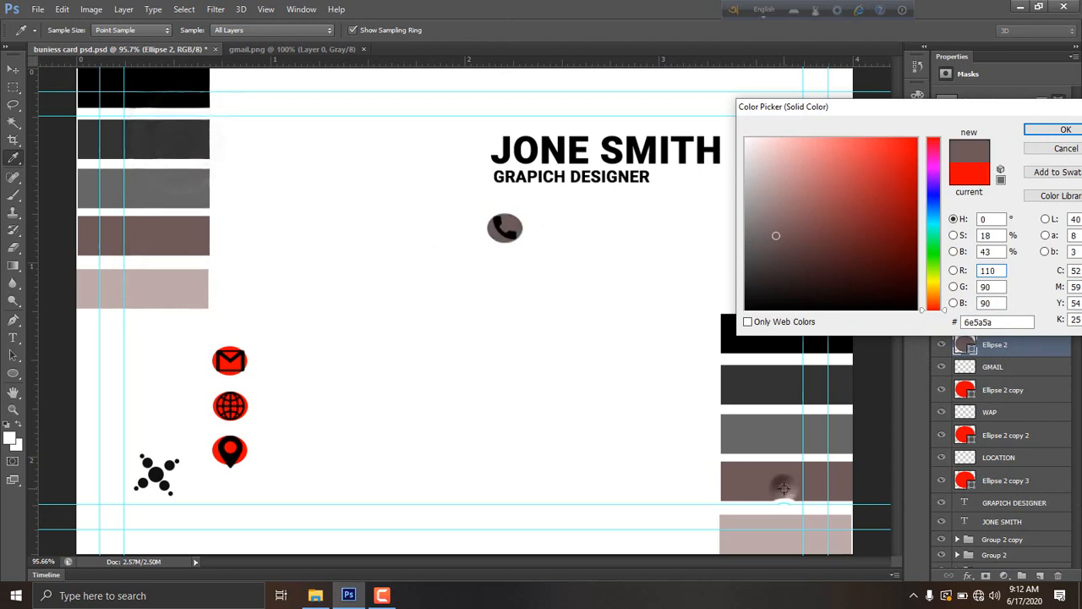
key("Return")
- Recolour the ellipses behind the envelope, globe and location pin to 6e5a5a, sampled from the same dark mauve rectangle
double_click(967, 390)
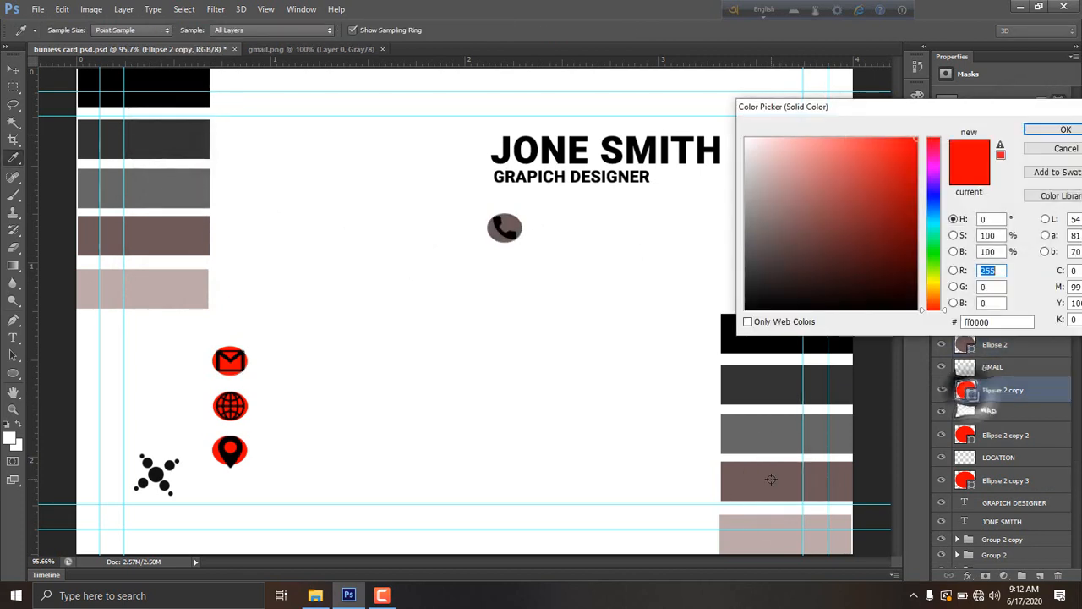
left_click(765, 478)
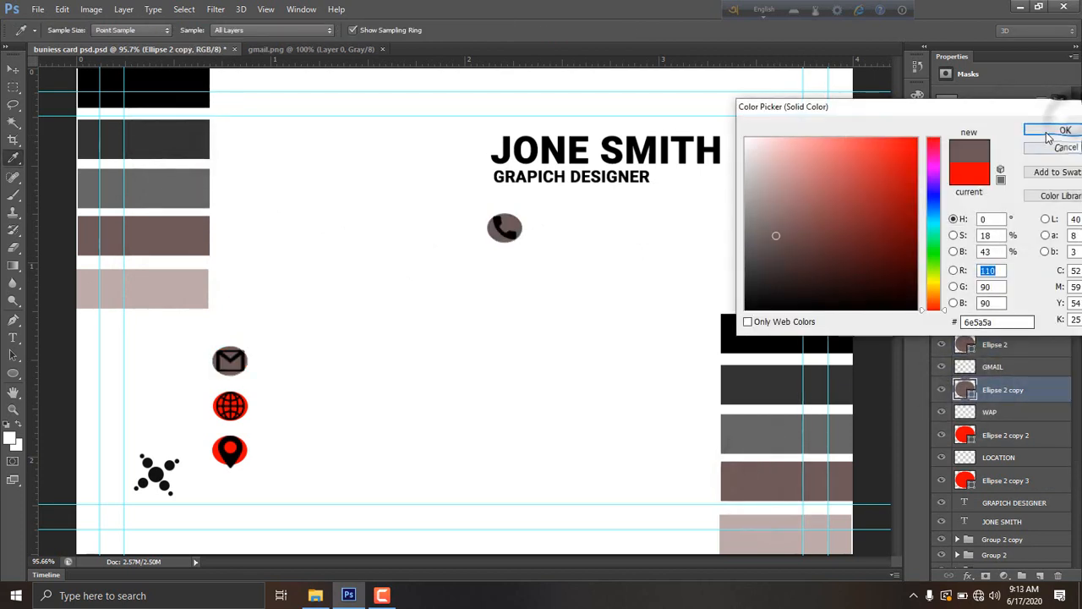
left_click(1066, 129)
double_click(965, 435)
left_click(729, 482)
left_click(1065, 129)
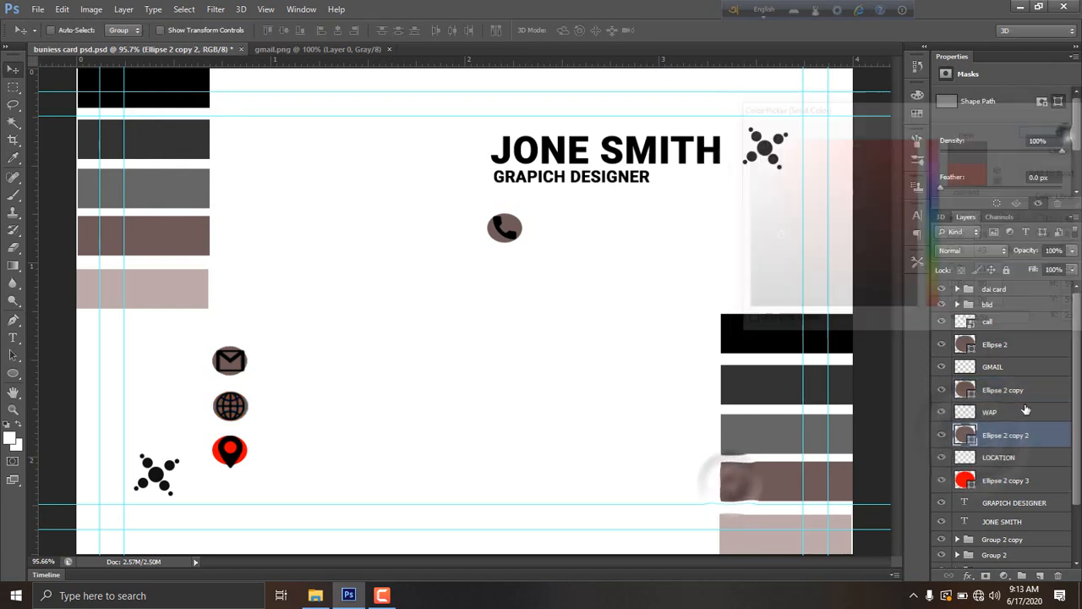
double_click(965, 481)
left_click(772, 499)
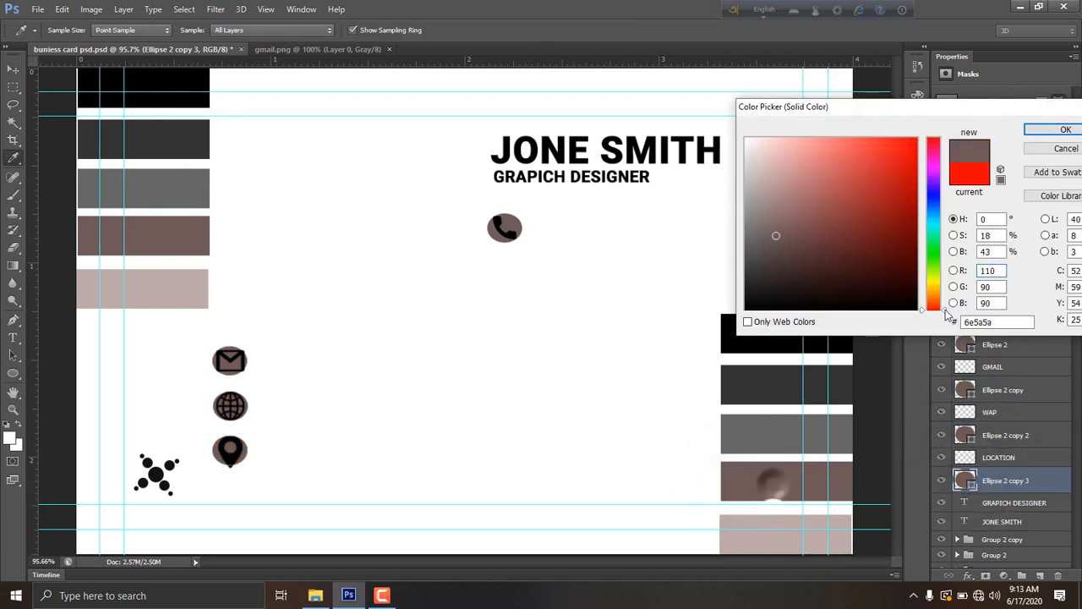
key("Return")
- Stretch the location pin's ellipse to 120% height and the globe's ellipse to about 118% height
key("ctrl+t")
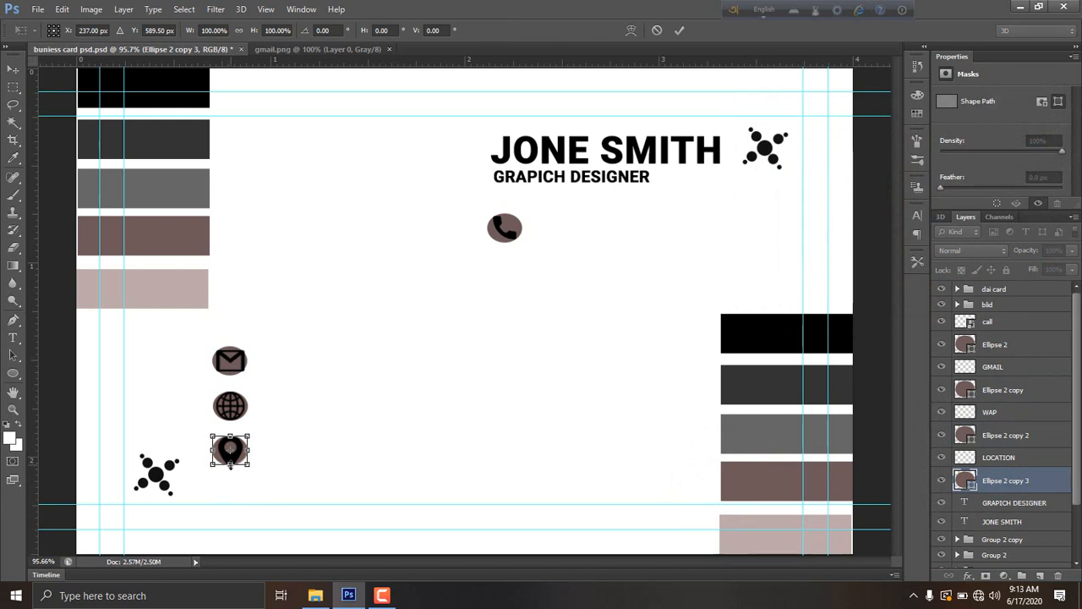
mouse_move(230, 464)
left_mouse_down()
mouse_move(232, 455)
mouse_move(230, 470)
left_mouse_up()
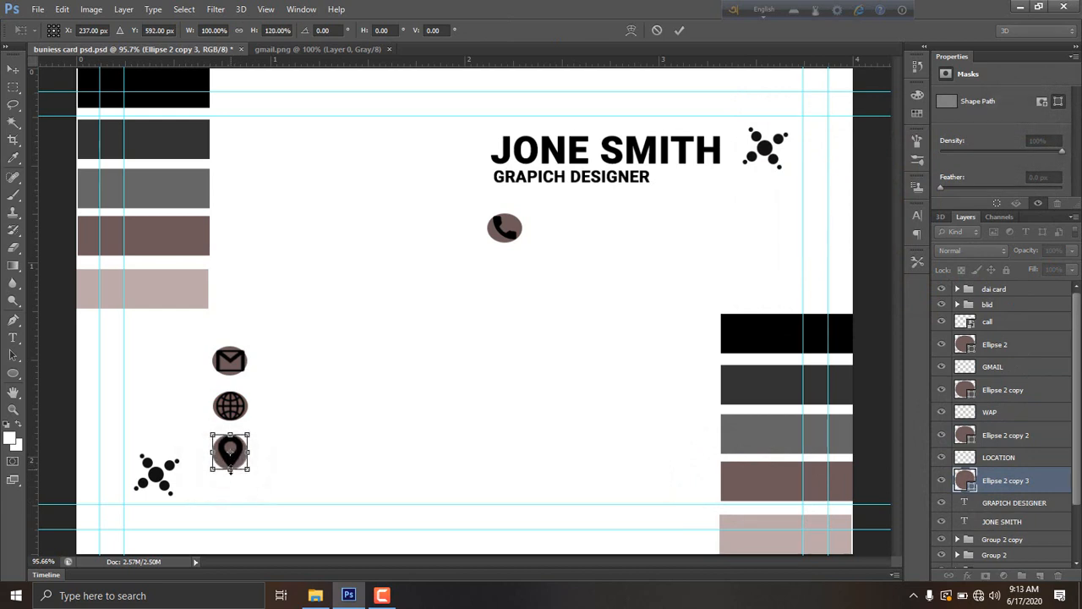
key("Return")
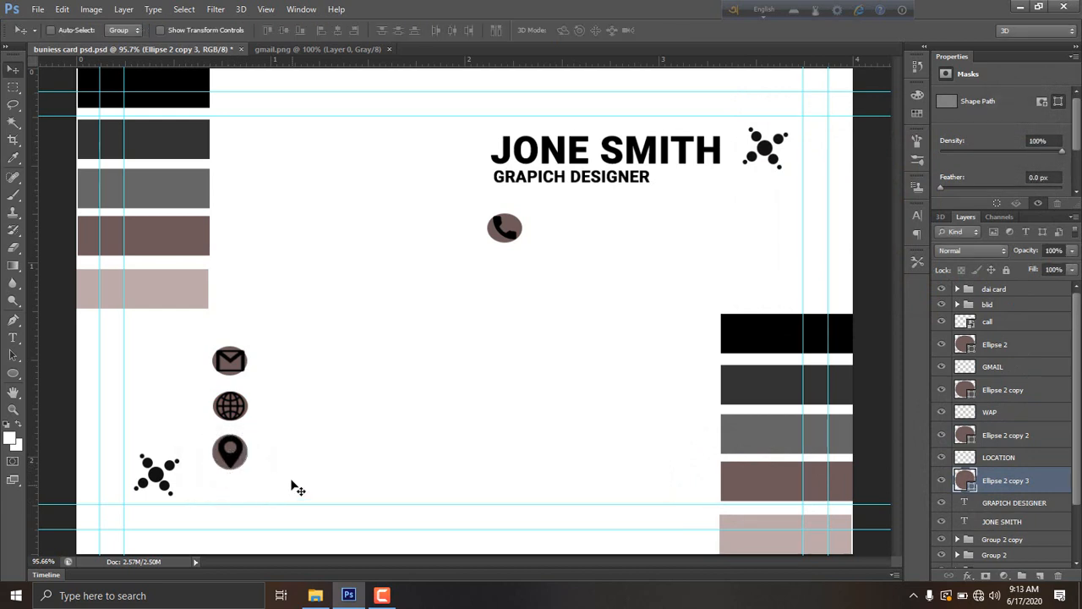
left_click(1037, 433)
key("ctrl+t")
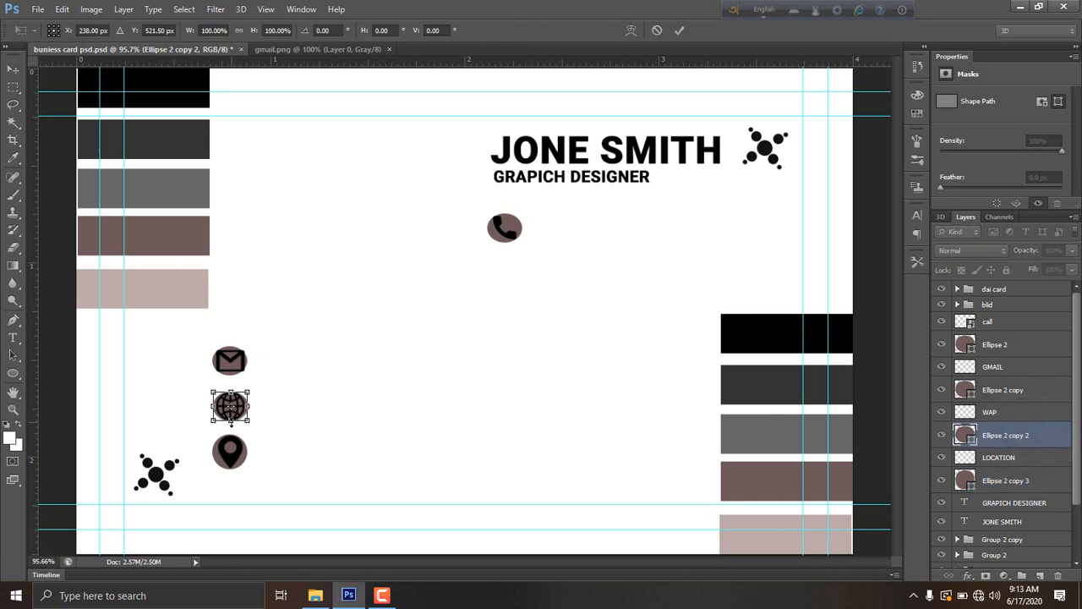
left_click_drag(230, 420, 237, 428)
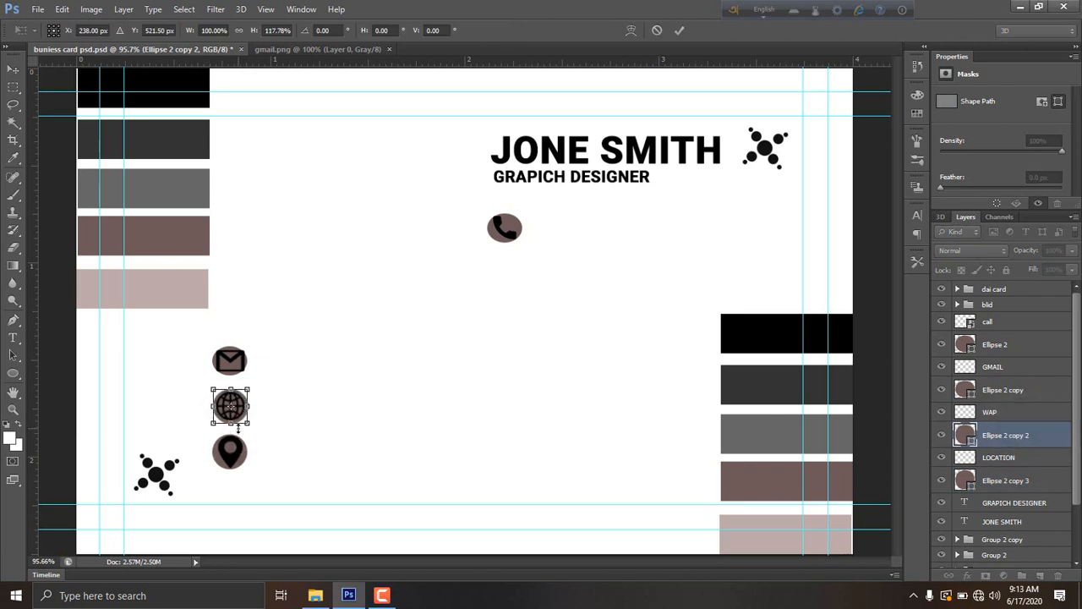
key("Return")
- Stretch the envelope's ellipse and the phone's ellipse vertically to about 109% height each
left_click(1015, 390)
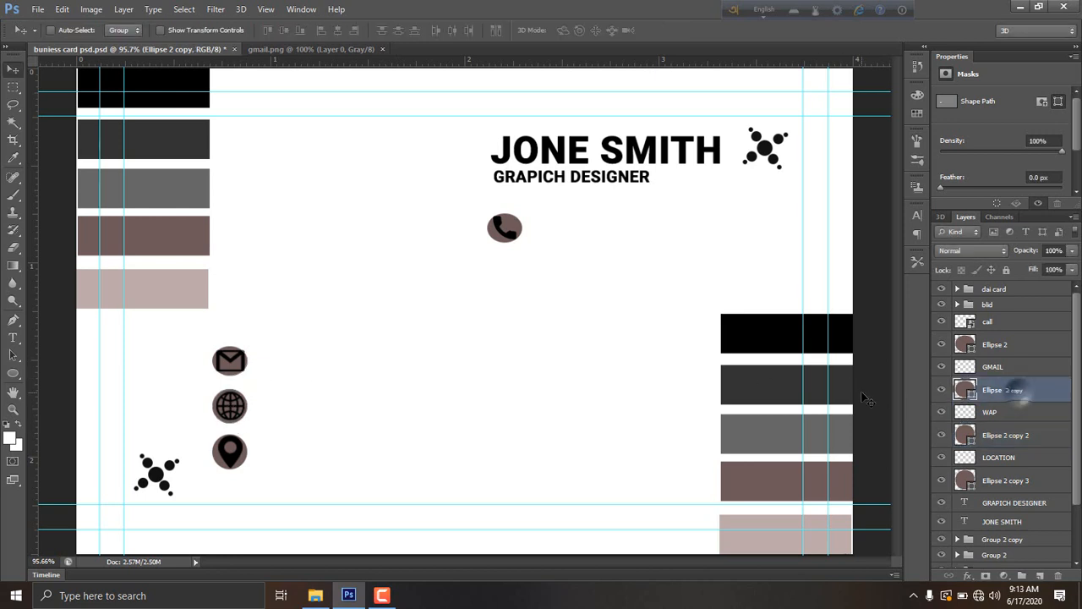
key("ctrl+t")
left_click_drag(232, 378, 231, 354)
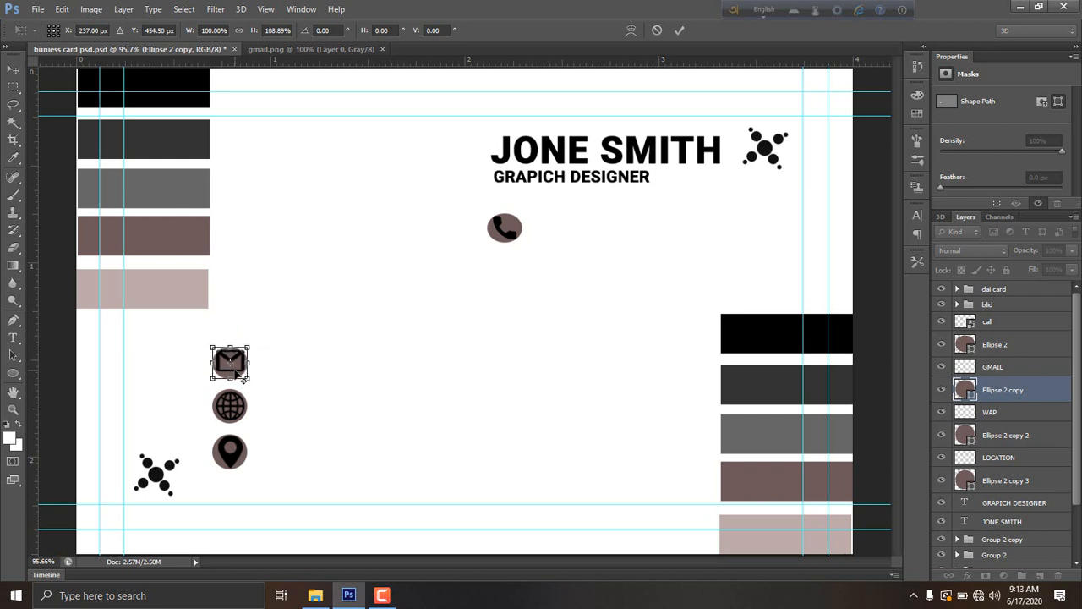
key("Return")
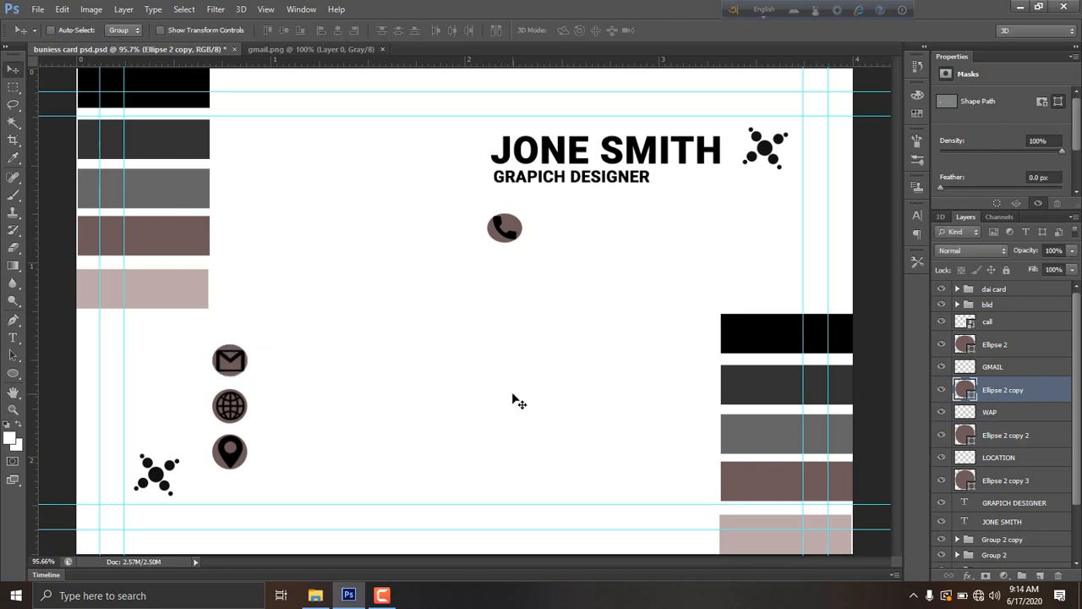
left_click(1021, 344)
key("ctrl+t")
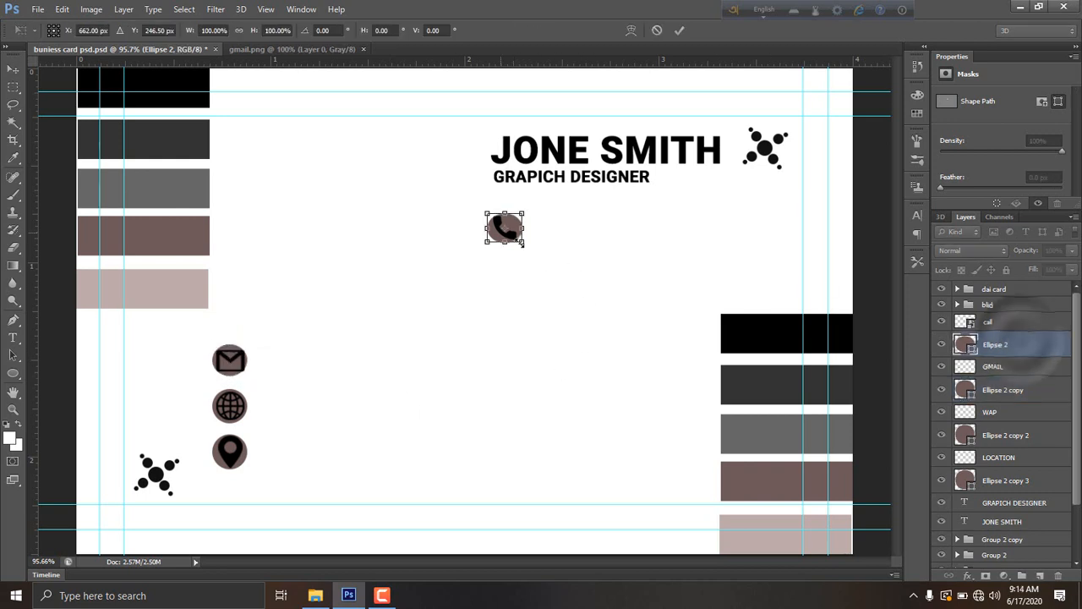
left_click_drag(505, 245, 505, 246)
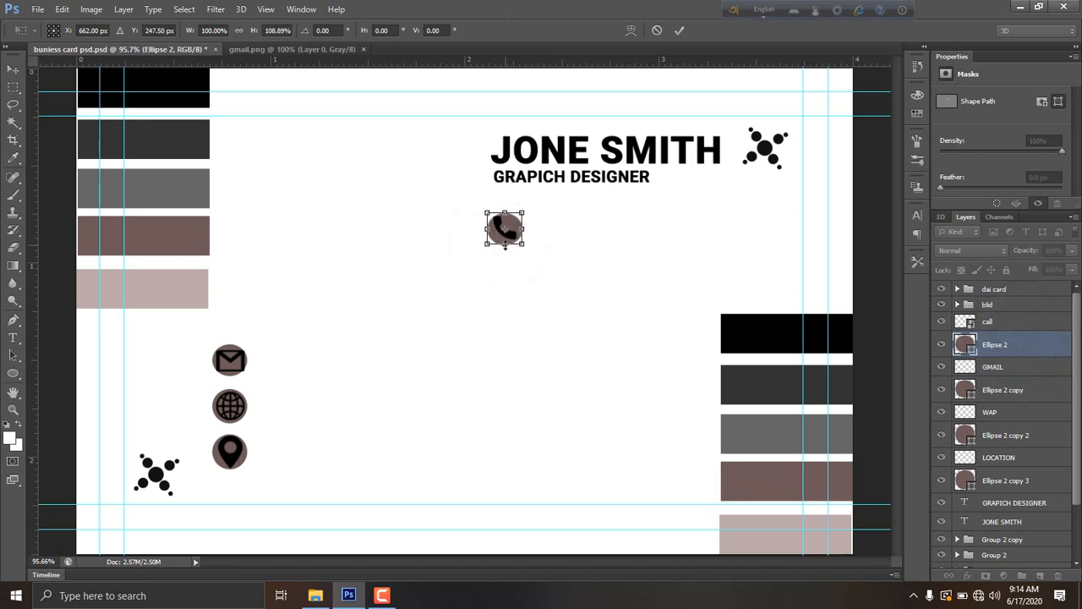
key("Return")
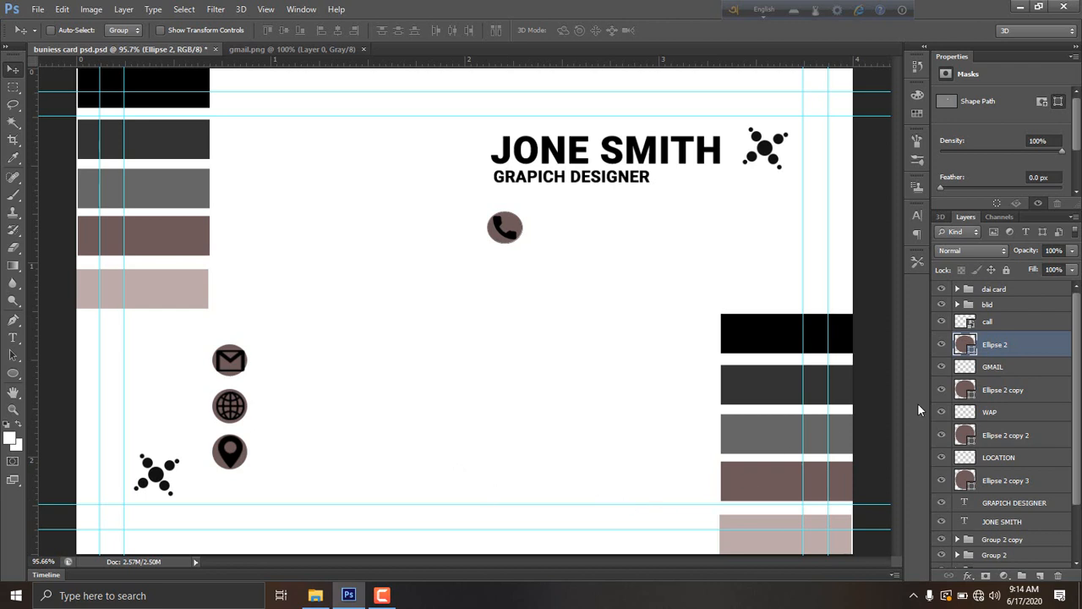
- Group each of the phone, envelope, globe and pin icon layers with its own ellipse
left_click(998, 322, "shift")
key("ctrl+g")
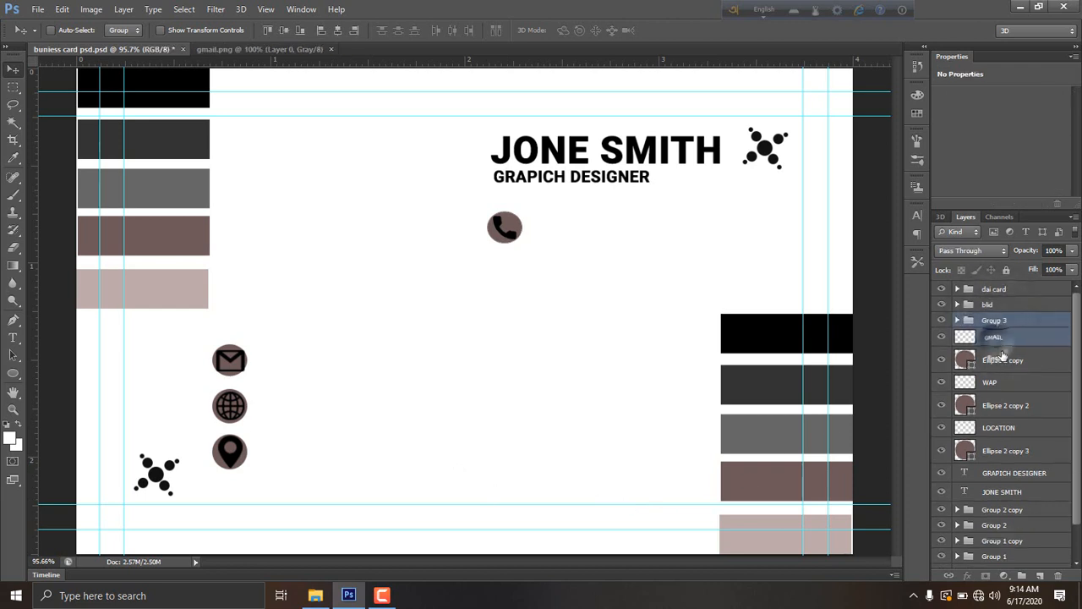
key("ctrl+g")
left_click(991, 352)
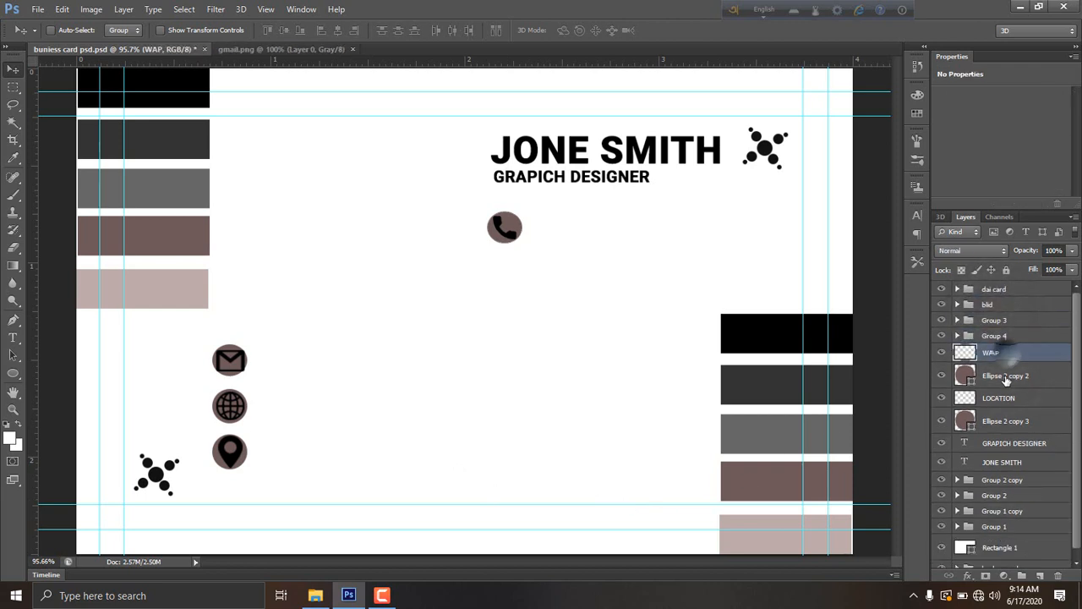
left_click(1006, 378, "shift")
key("ctrl+g")
left_click(1002, 370)
left_click(1005, 393, "shift")
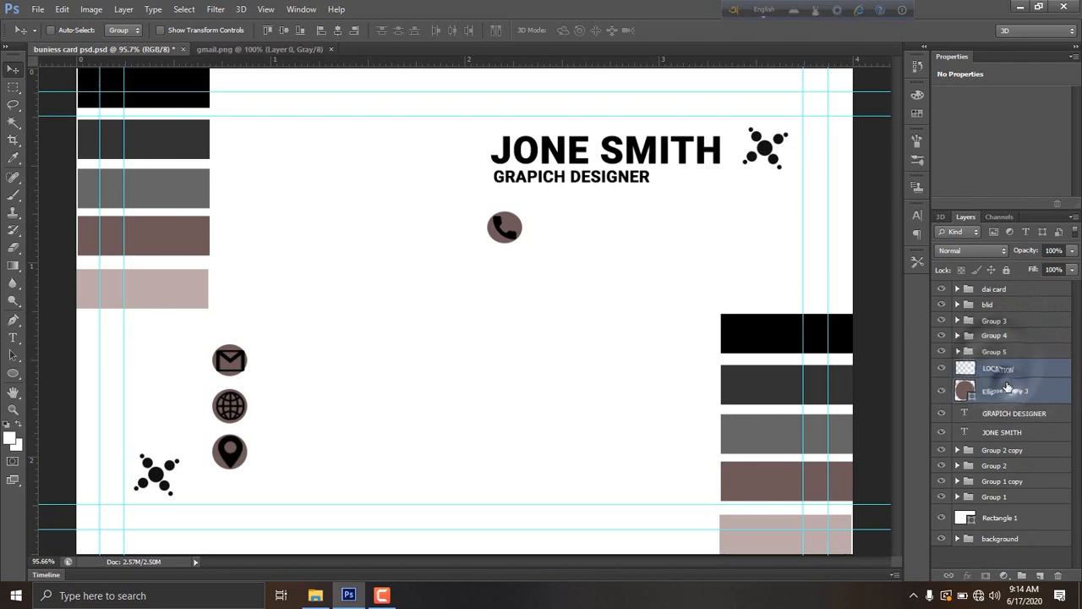
key("ctrl+g")
- Combine the four icon groups into one parent group and name it ICON
left_click(1008, 385)
left_click(996, 367)
left_click(996, 321, "shift")
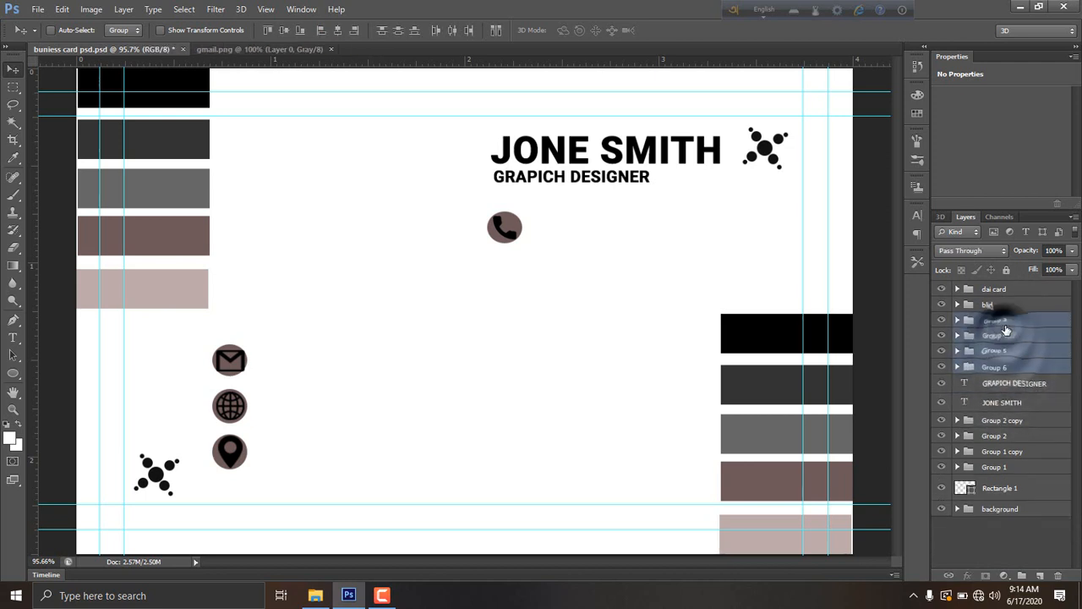
key("ctrl+g")
double_click(991, 326)
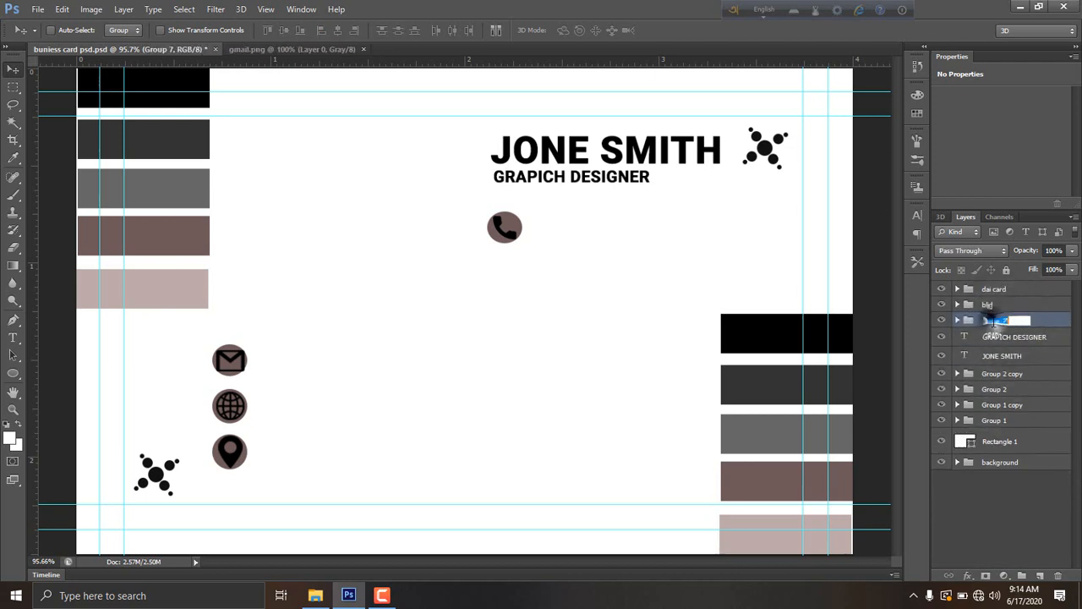
type("ICON")
key("Return")
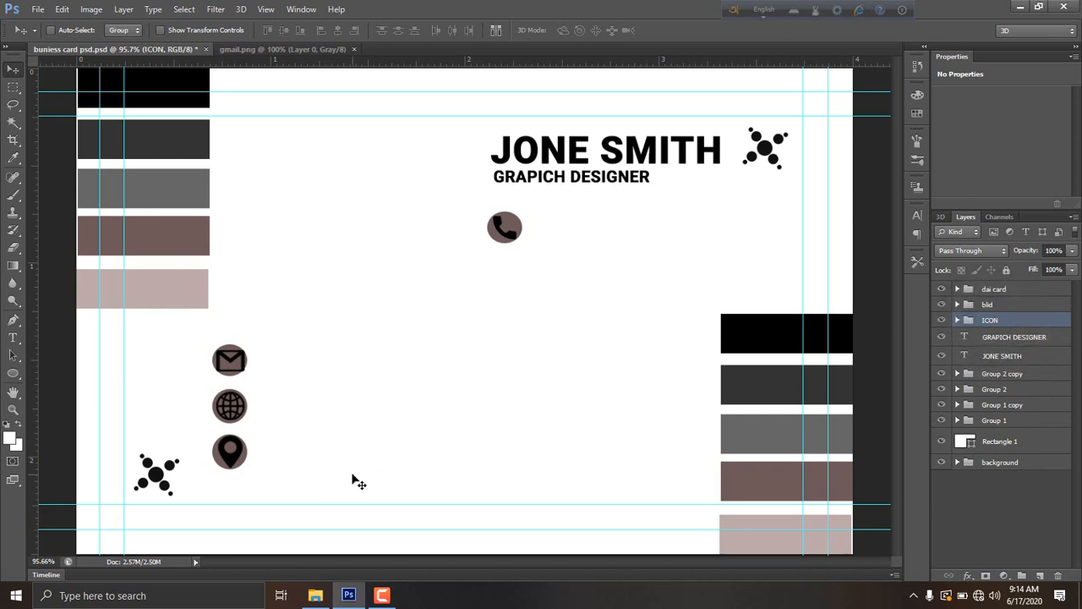
- Select the envelope's ellipse inside the ICON group and stretch it vertically to about 108% height
scroll(359, 482, "down", 4)
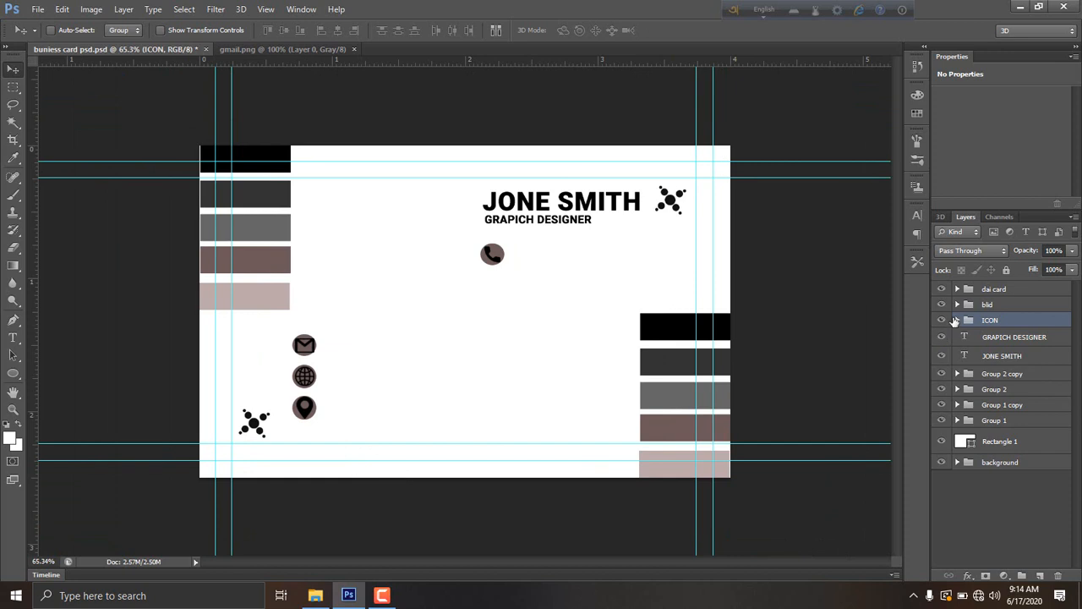
left_click(957, 320)
left_click(973, 336)
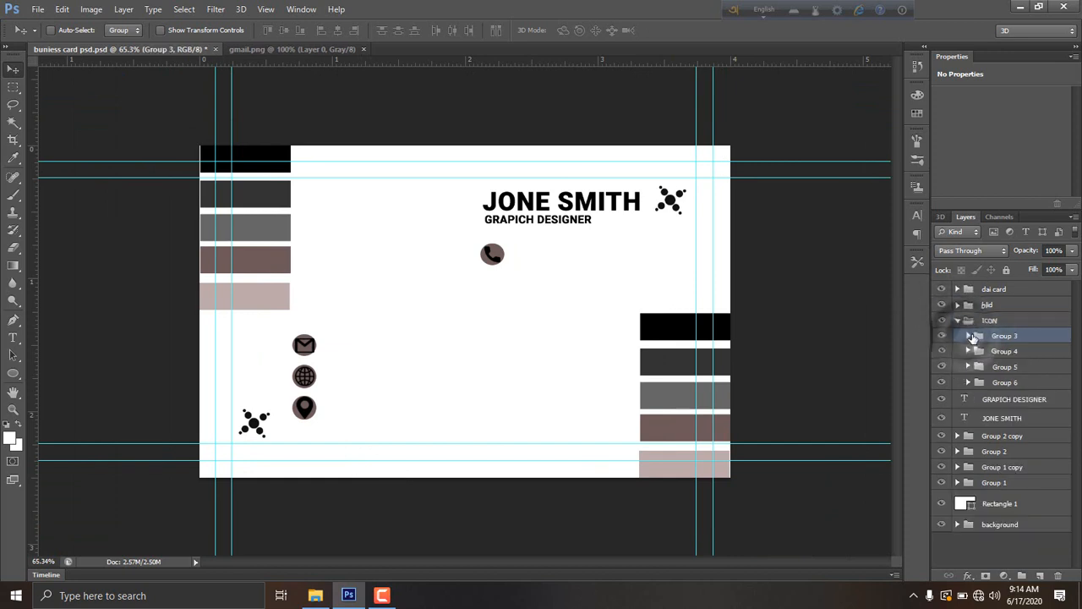
left_click(969, 336)
left_click(1023, 379)
left_click(969, 335)
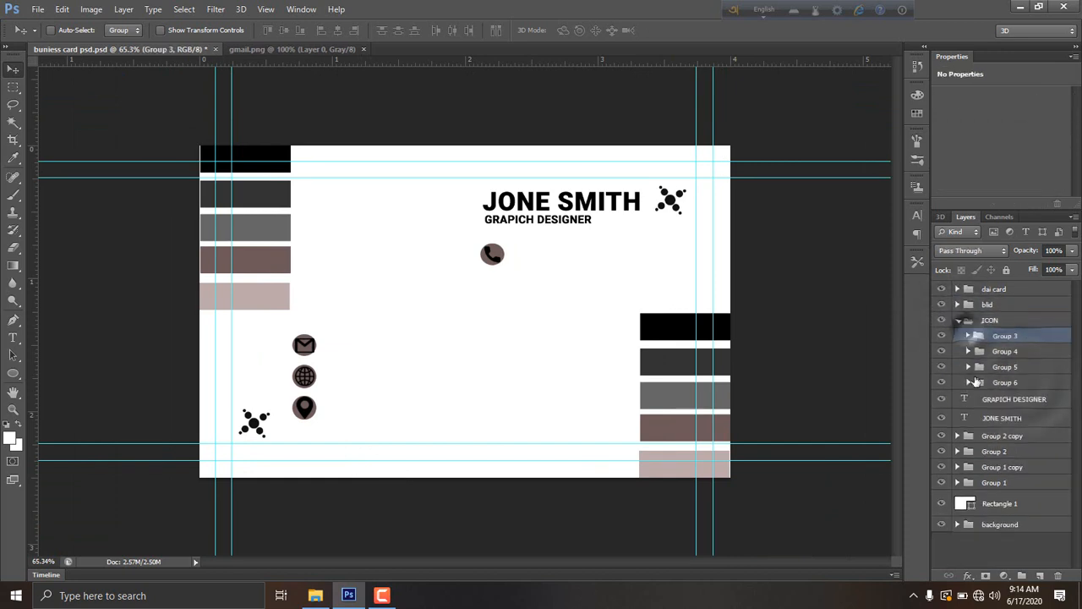
left_click(968, 351)
left_click(1023, 390)
key("ctrl+t")
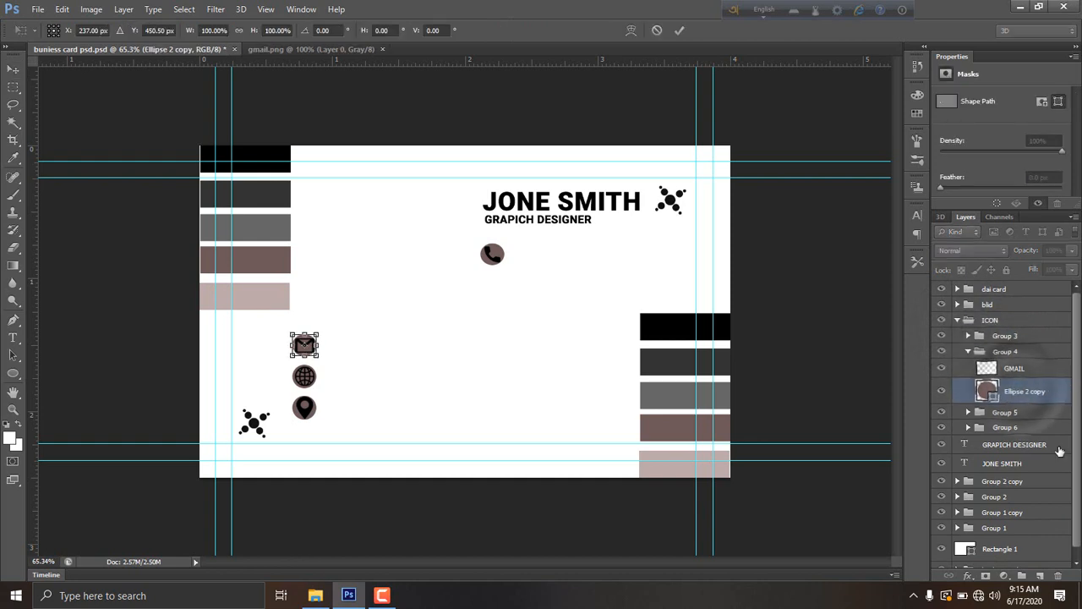
scroll(278, 356, "up", 4)
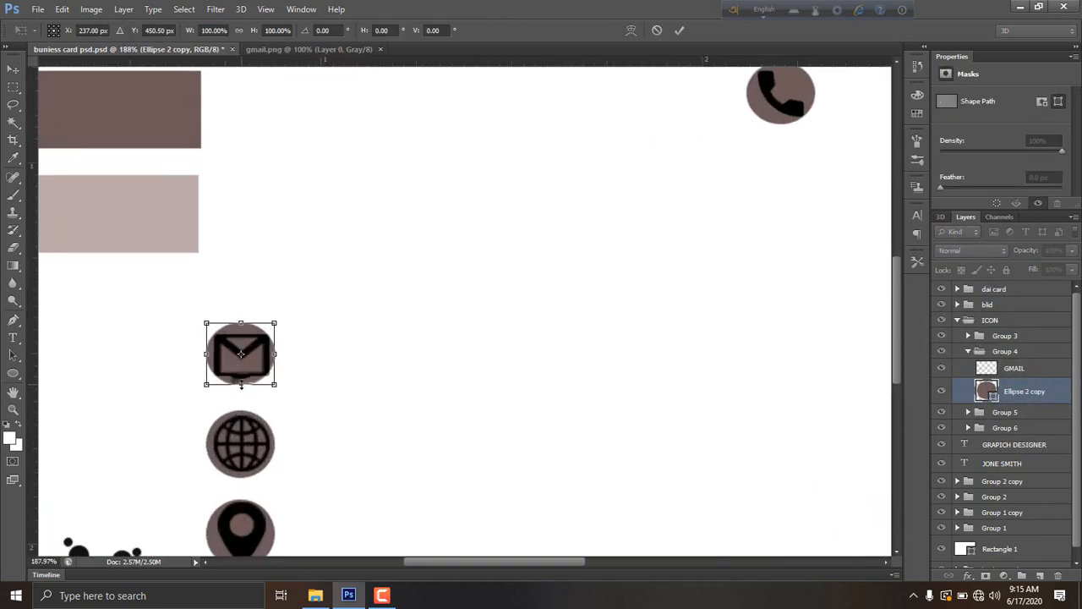
mouse_move(241, 384)
left_mouse_down()
mouse_move(241, 399)
mouse_move(240, 387)
left_mouse_up()
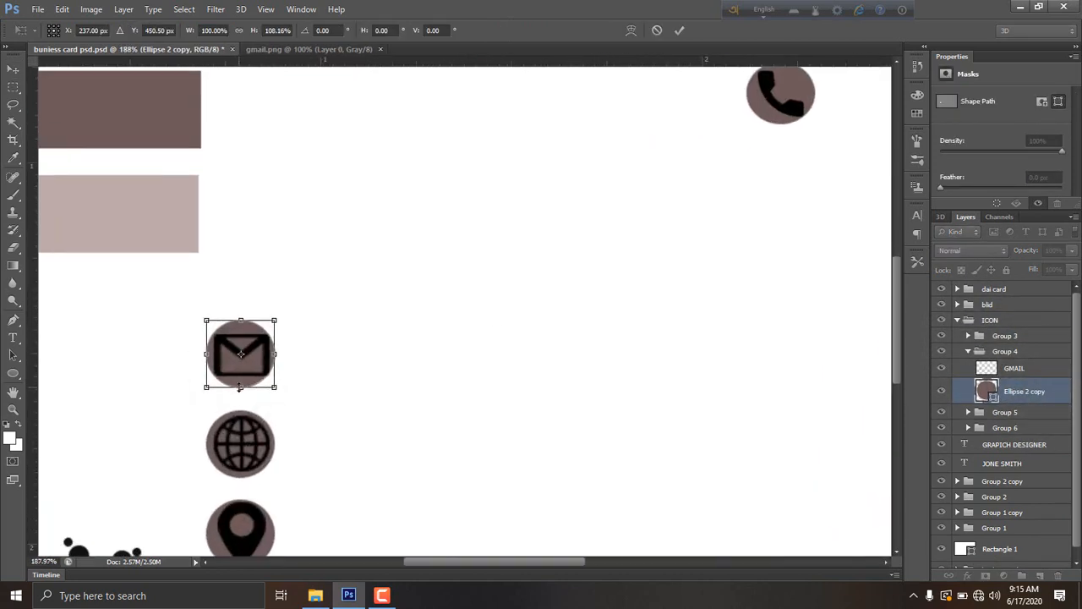
key("Return")
- Widen the envelope's ellipse symmetrically to about 111% width
key("ctrl+t")
left_click_drag(273, 352, 284, 356)
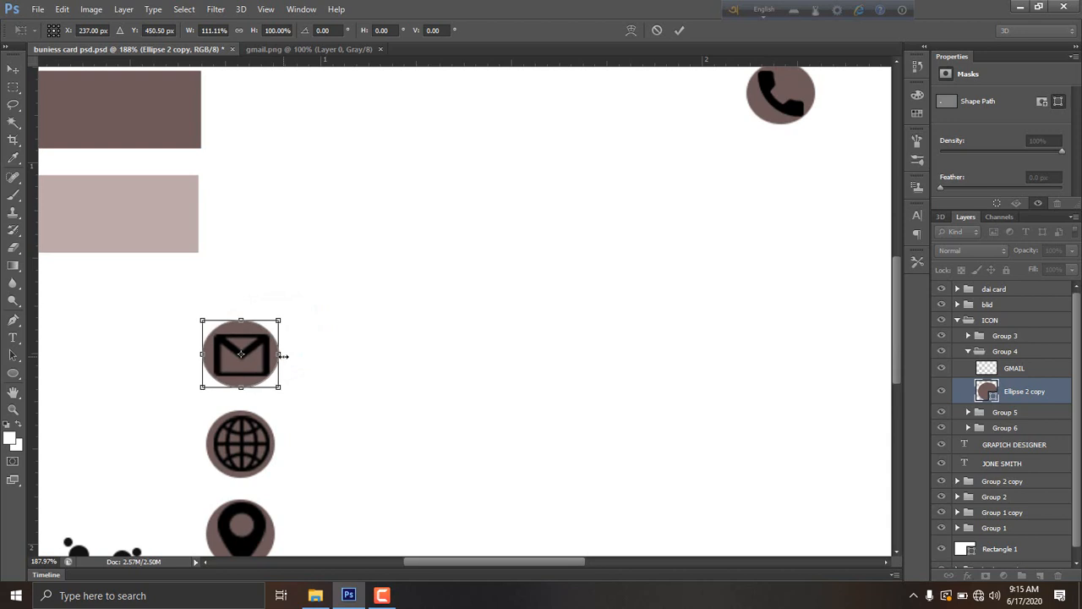
key("Return")
scroll(283, 362, "down", 3)
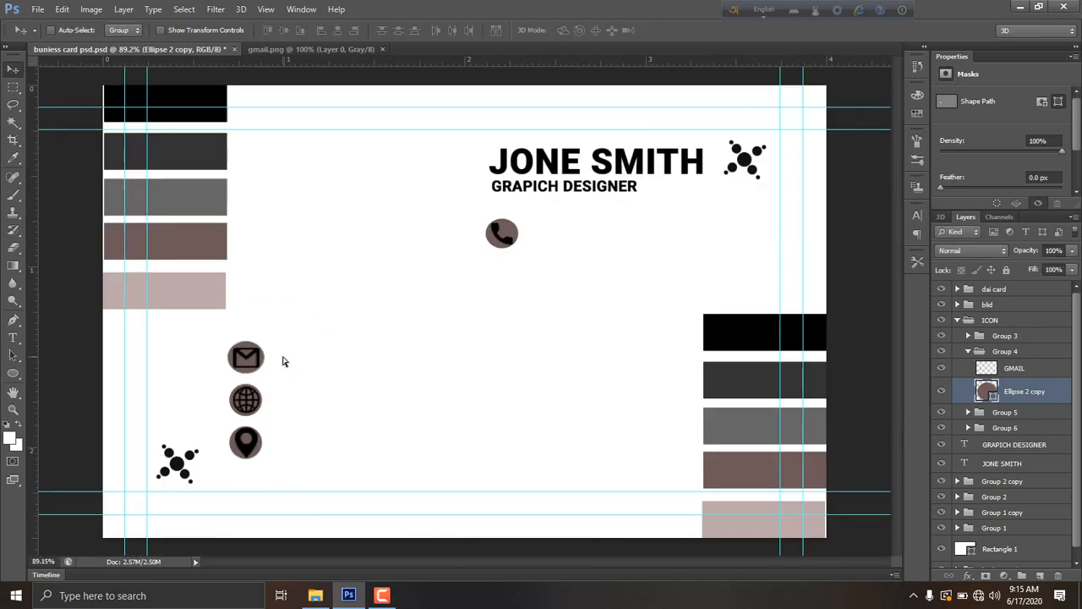
- Add the contact's phone number as a black 6 pt Roboto Bold text line in the card's empty middle area
left_click(957, 320)
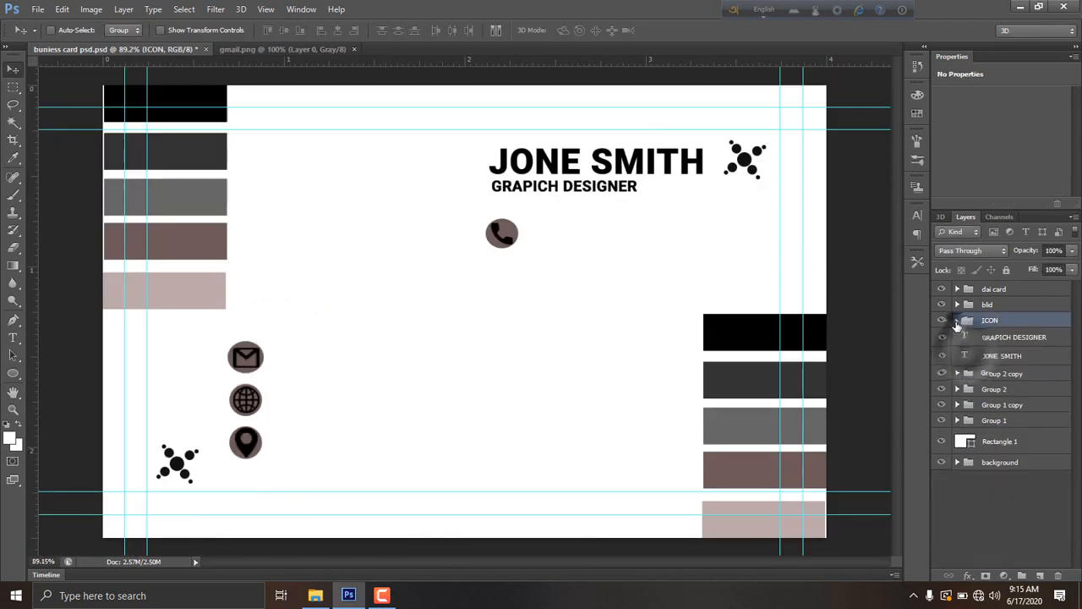
left_click(15, 338)
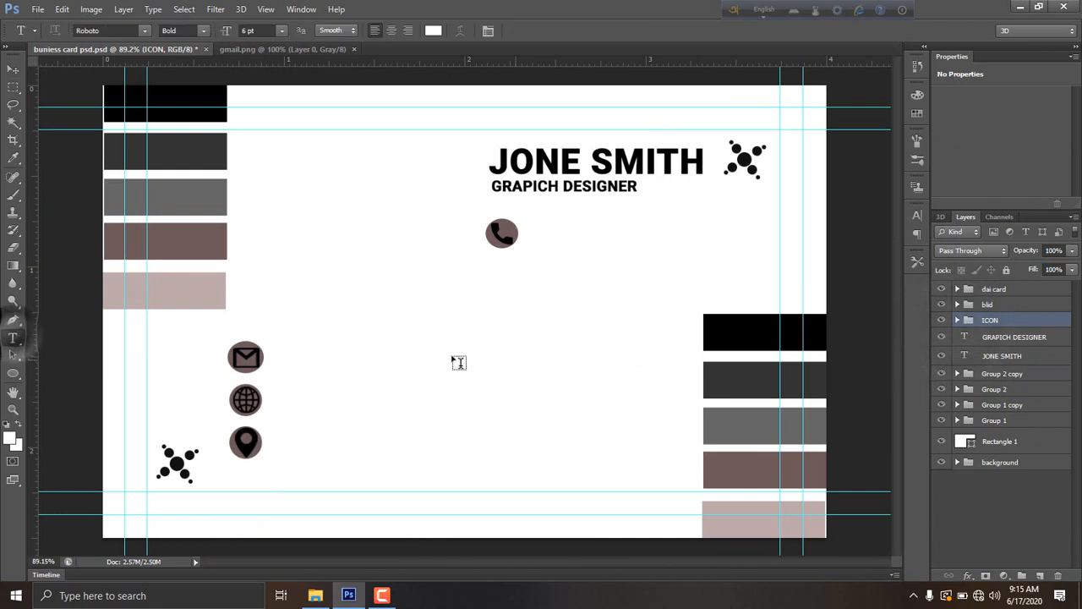
left_click(421, 347)
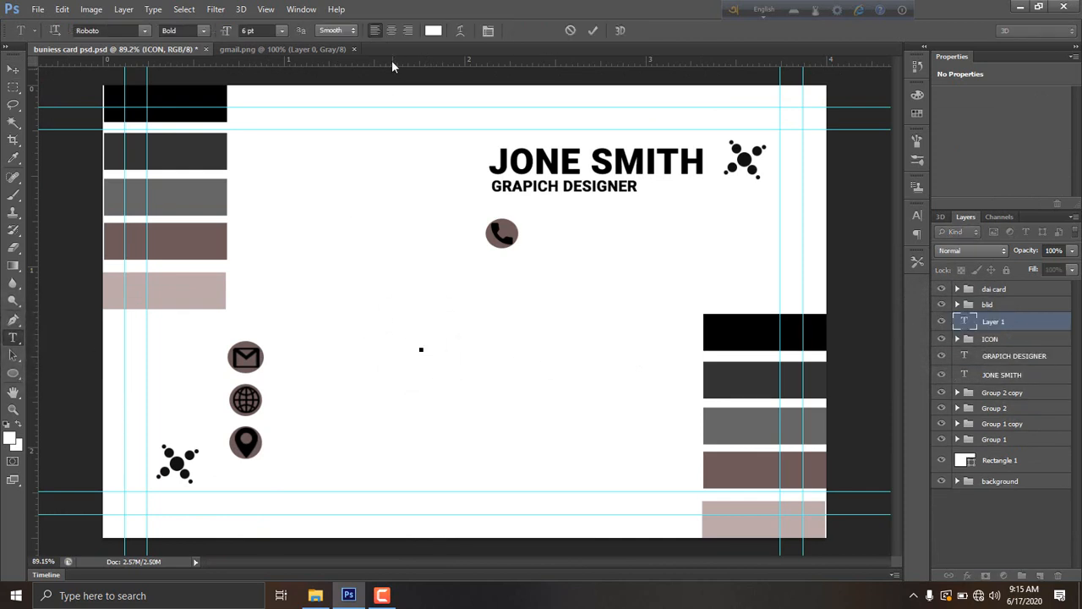
left_click(433, 30)
type("0")
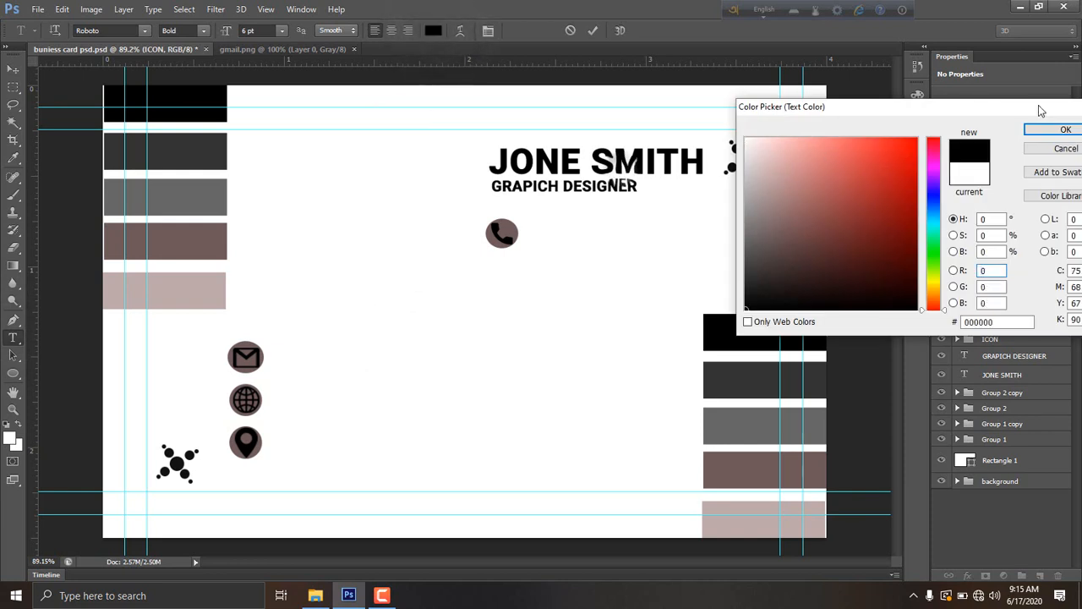
left_click(1052, 131)
type("D")
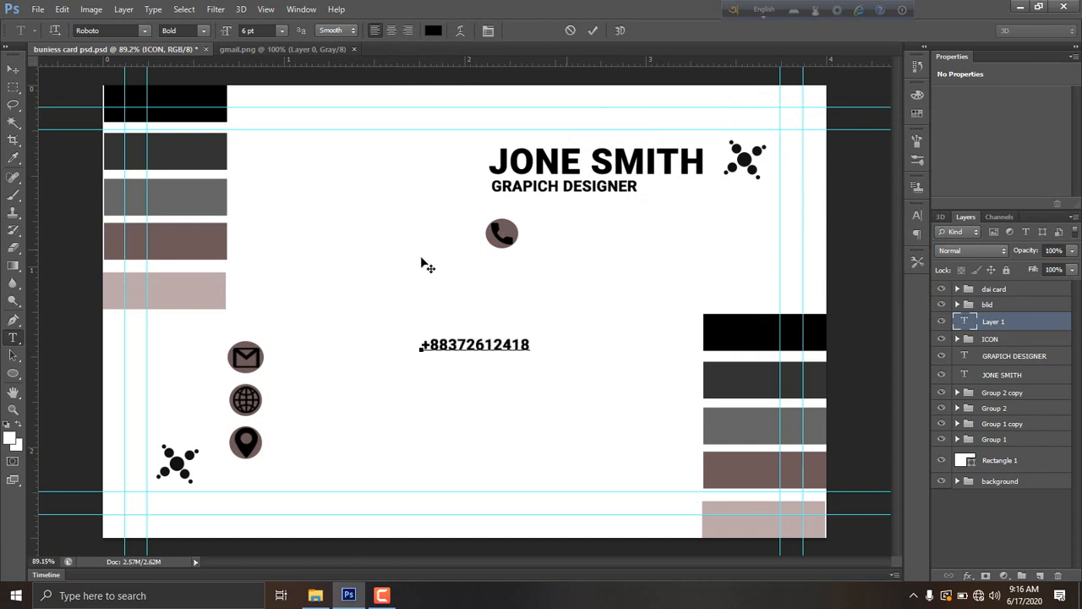
- Move the phone number beside the phone icon and set its font weight to Regular
left_click(13, 67)
left_click_drag(491, 347, 598, 241)
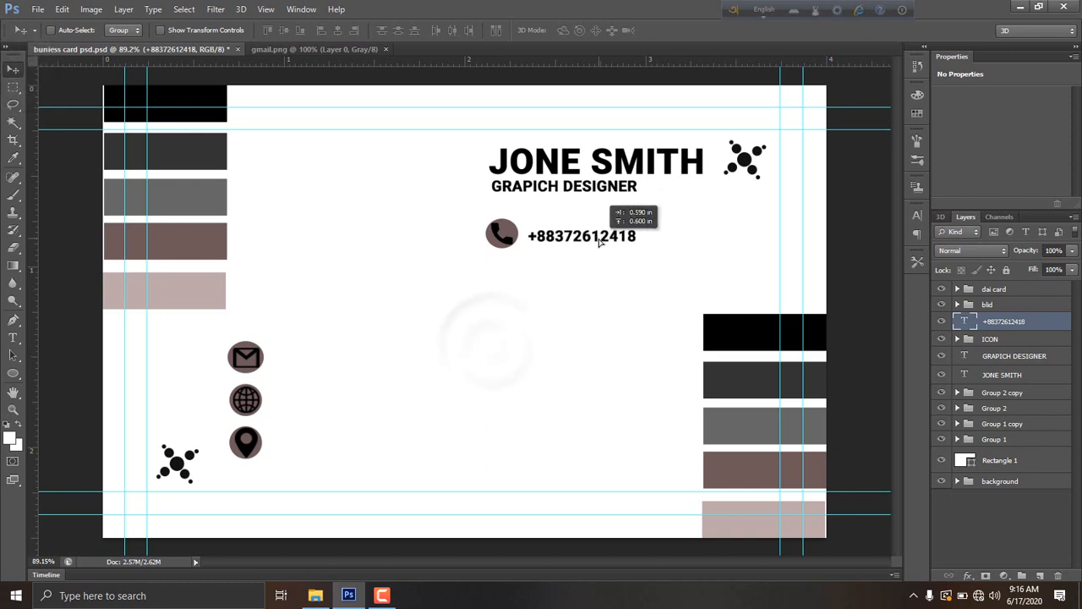
left_click(917, 215)
left_click(871, 222)
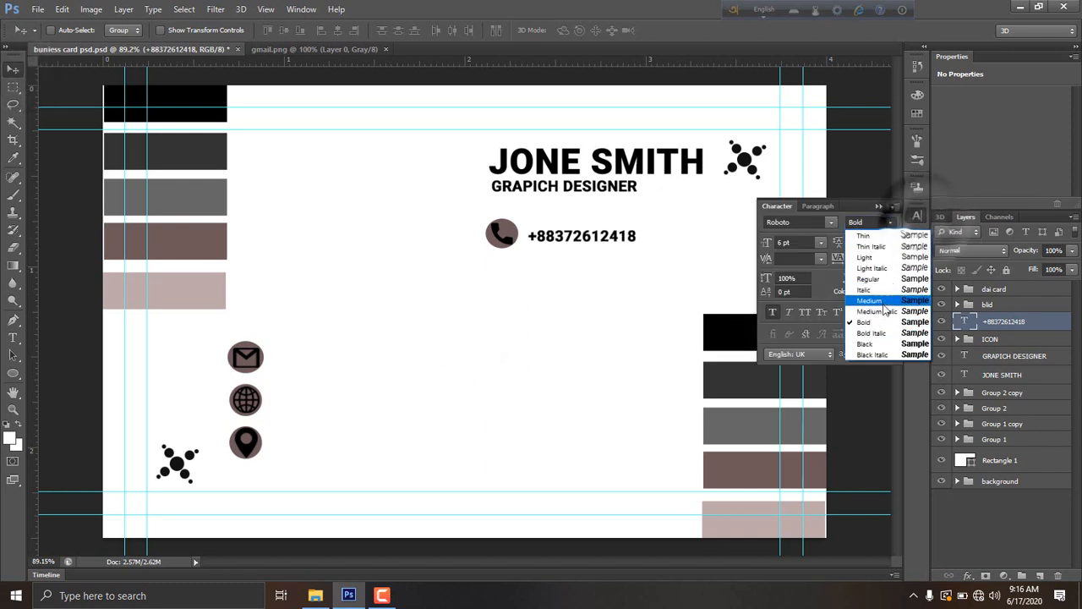
left_click(858, 278)
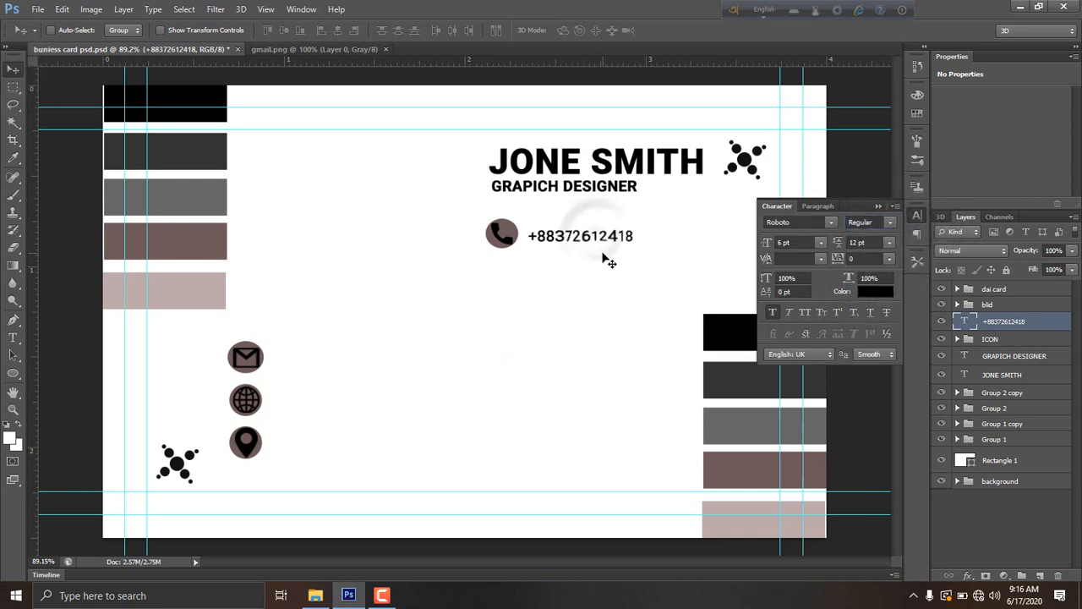
key("Left")
key("Left")
key("Left")
key("Up")
key("Left")
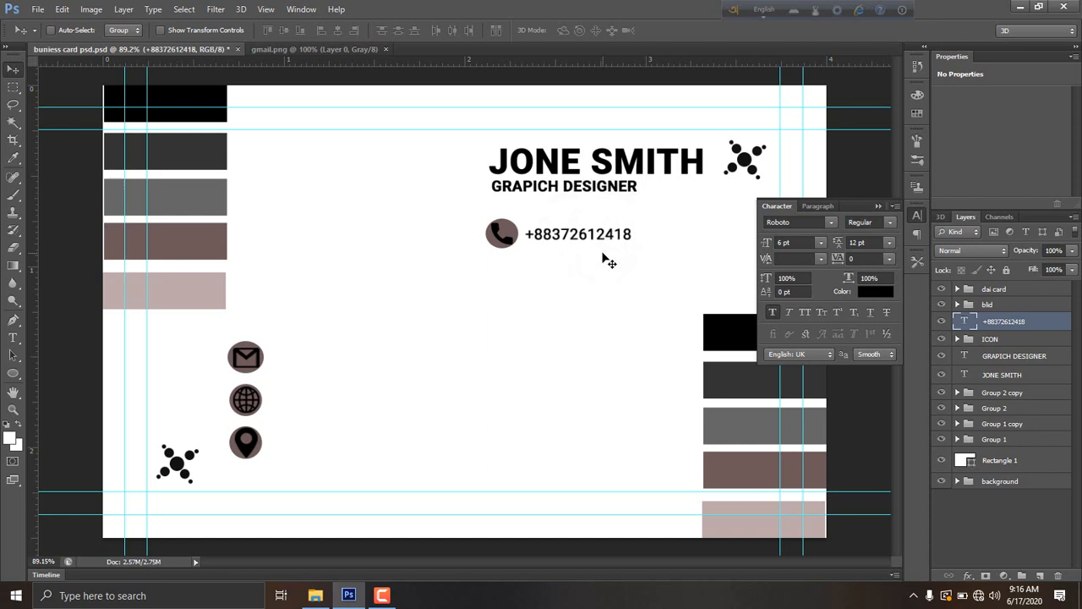
- Duplicate the phone number line twice, stacking both copies below the original
left_click_drag(581, 246, 579, 279)
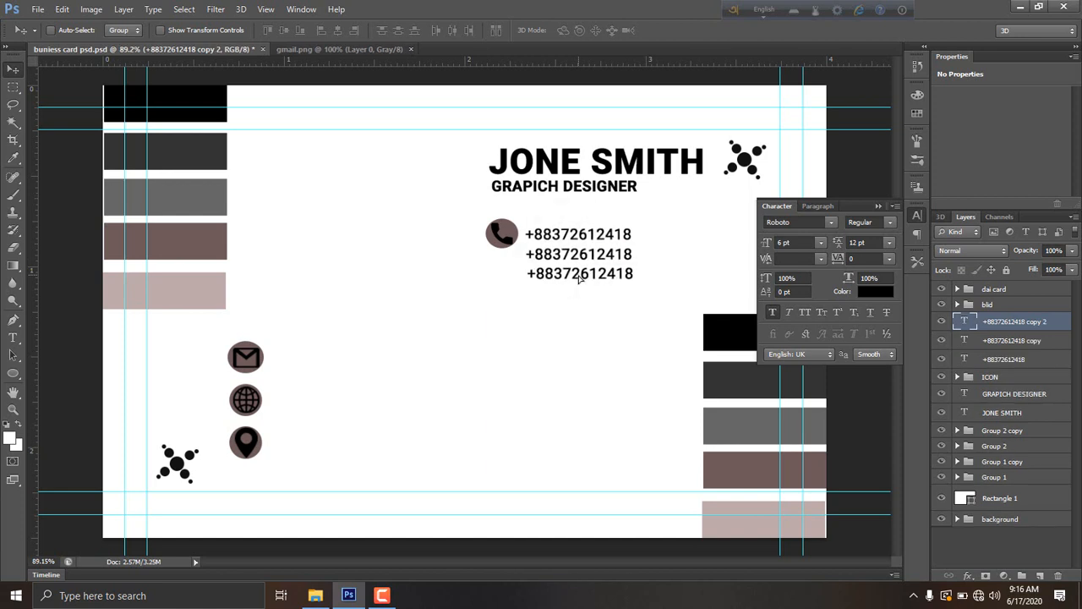
key("ctrl+minus")
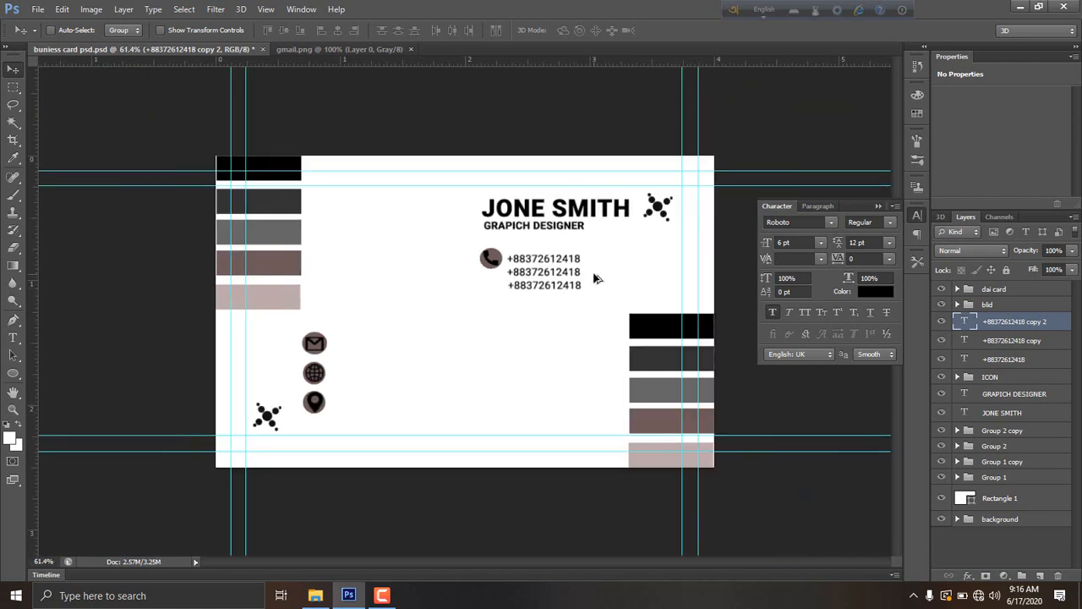
key("ctrl+plus")
left_click(918, 216)
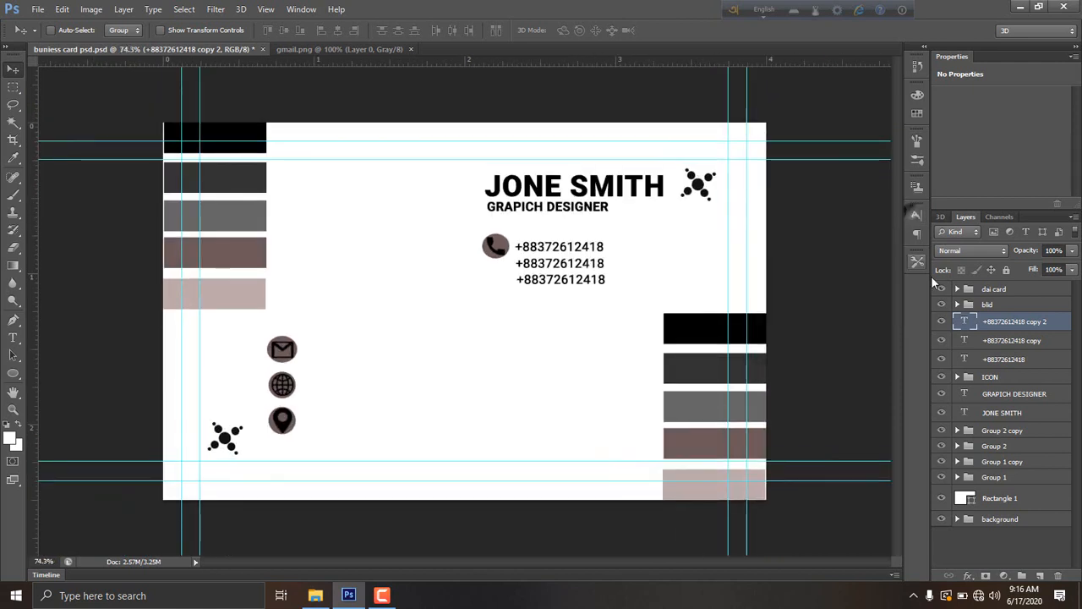
- Group the three phone number layers and name the group NUMBAR
left_click(1015, 359, "shift")
key("ctrl+g")
double_click(996, 320)
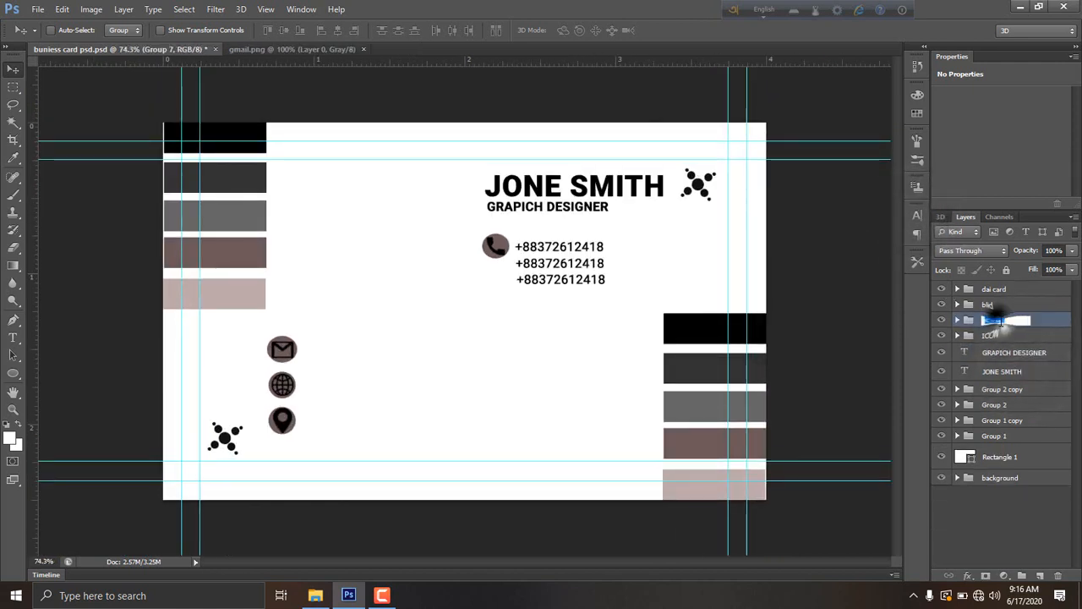
type("NUMBAR")
key("Return")
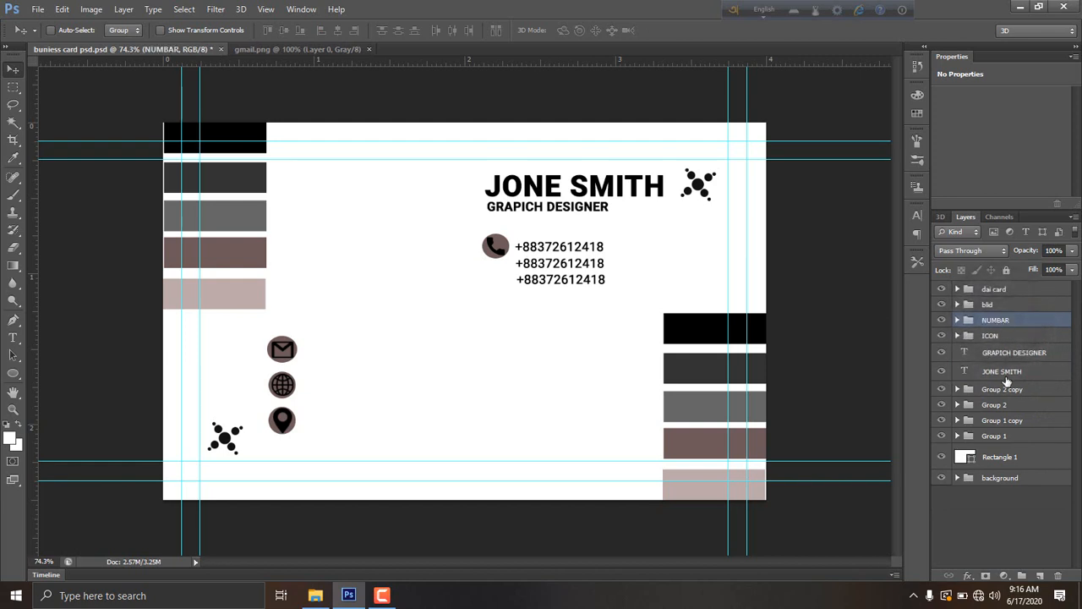
- Move the phone icon group to the right of the phone numbers below the dot emblem, and shift the NUMBAR group toward it
left_click(957, 336)
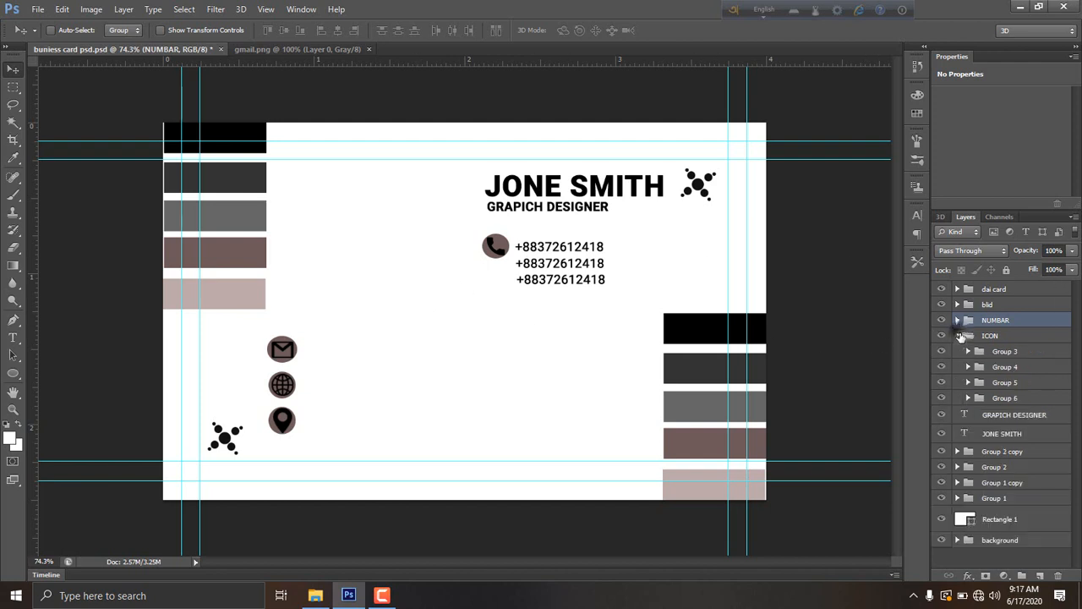
left_click(1005, 351)
left_click_drag(493, 246, 636, 277)
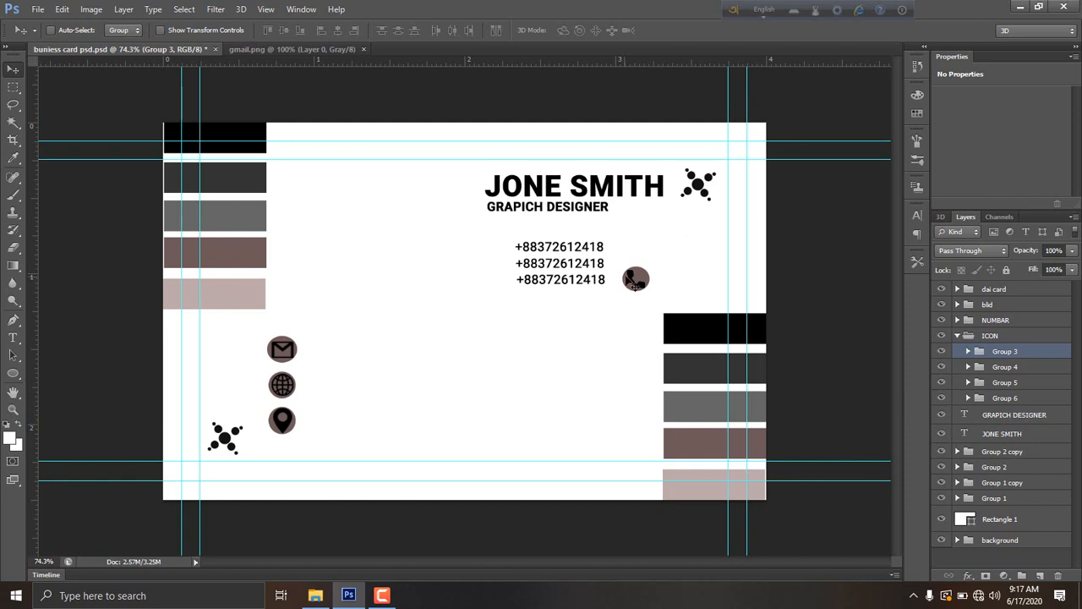
left_click_drag(635, 279, 695, 240)
left_click(990, 324)
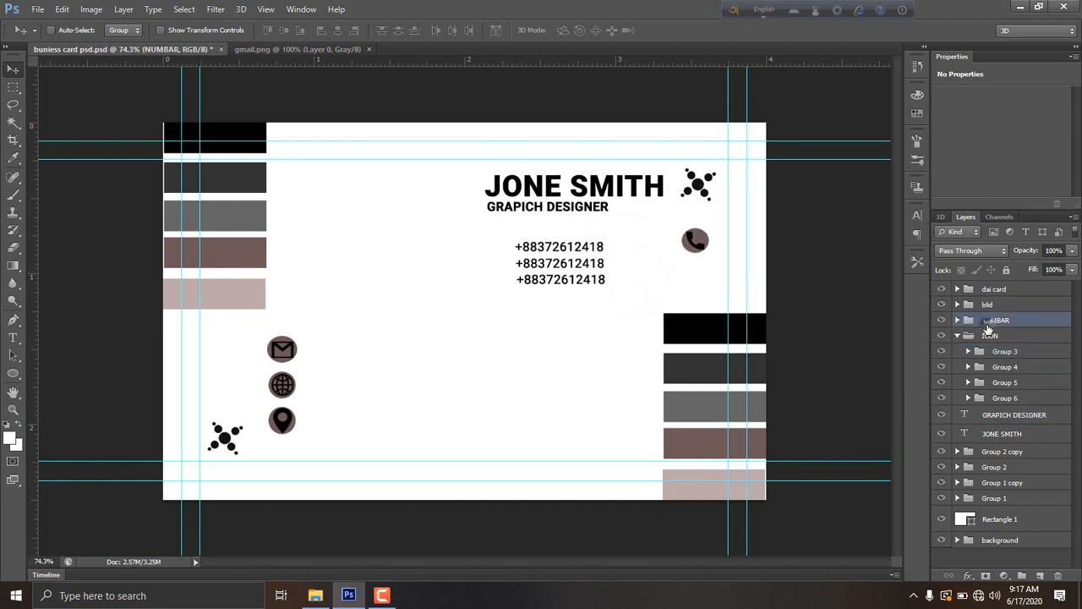
left_click_drag(597, 258, 720, 283)
left_click(994, 353)
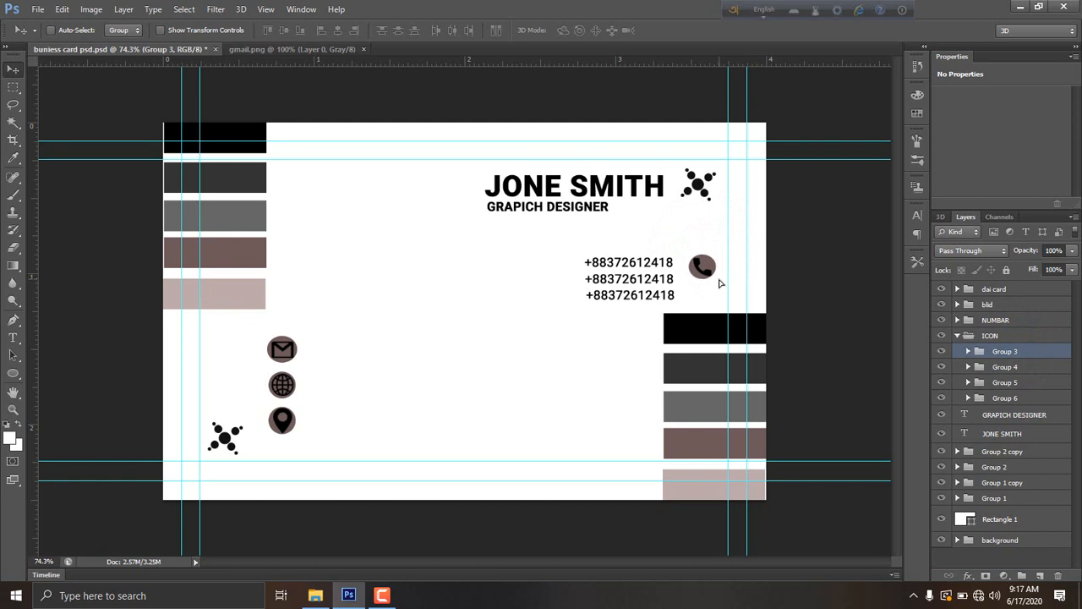
- Nudge the NUMBAR group left and place the phone icon right beside the lowest phone number
left_click(994, 320)
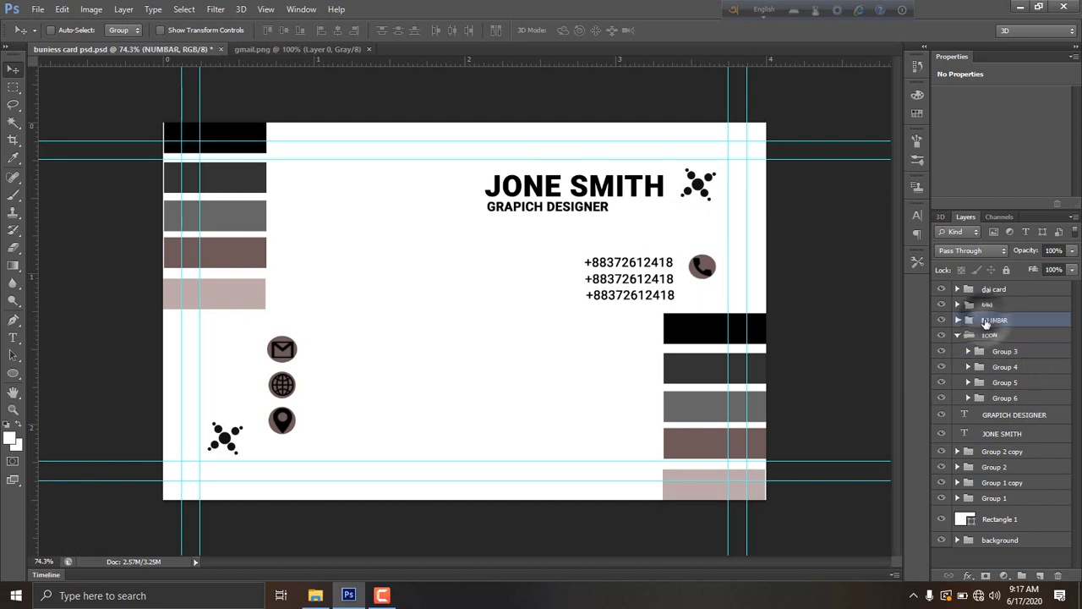
key("Left")
key("Left")
key("Left")
key("Left")
key("Left")
key("Left")
key("Left")
key("Left")
key("Left")
key("Left")
key("Left")
key("Left")
key("Left")
key("Left")
key("Left")
key("Left")
key("Left")
key("Left")
key("Left")
key("Left")
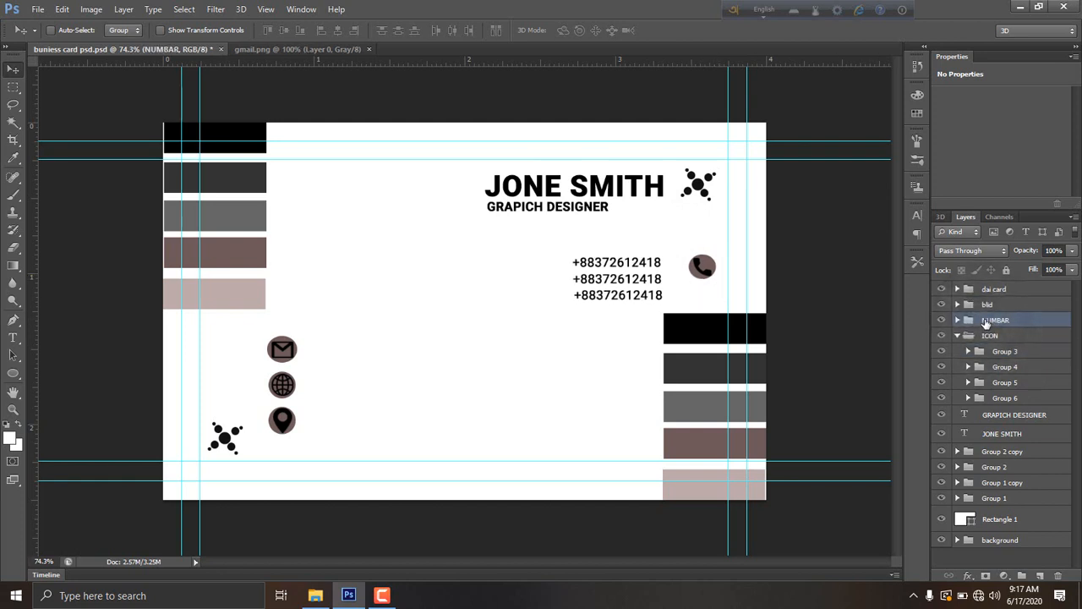
left_click(1005, 351)
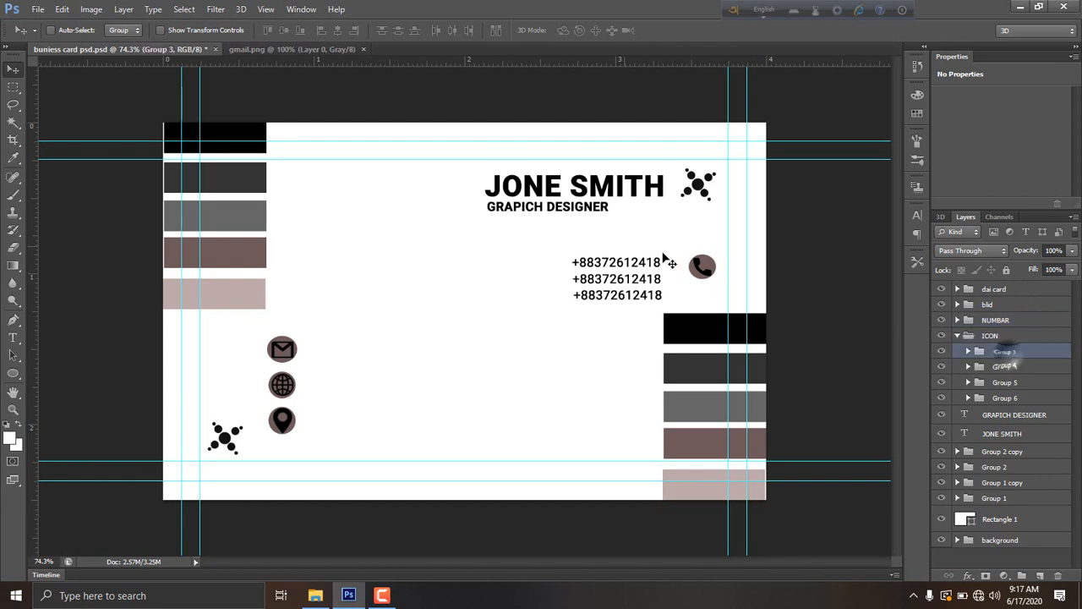
left_click_drag(705, 266, 687, 290)
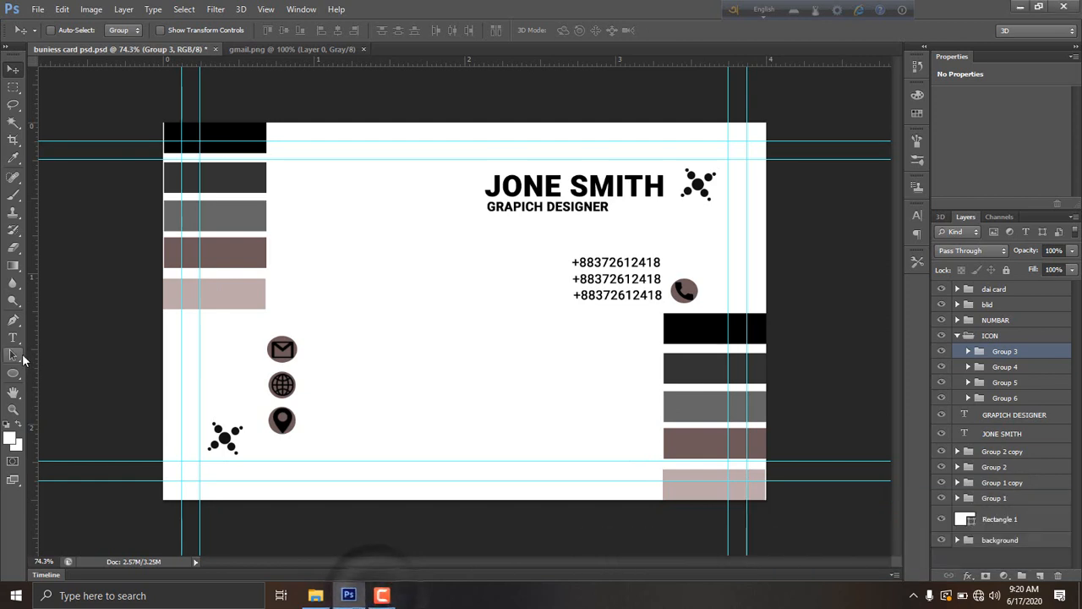
- Add a text line with the contact's e-mail in lowercase letters beside the envelope icon
left_click(12, 338)
left_click(308, 356)
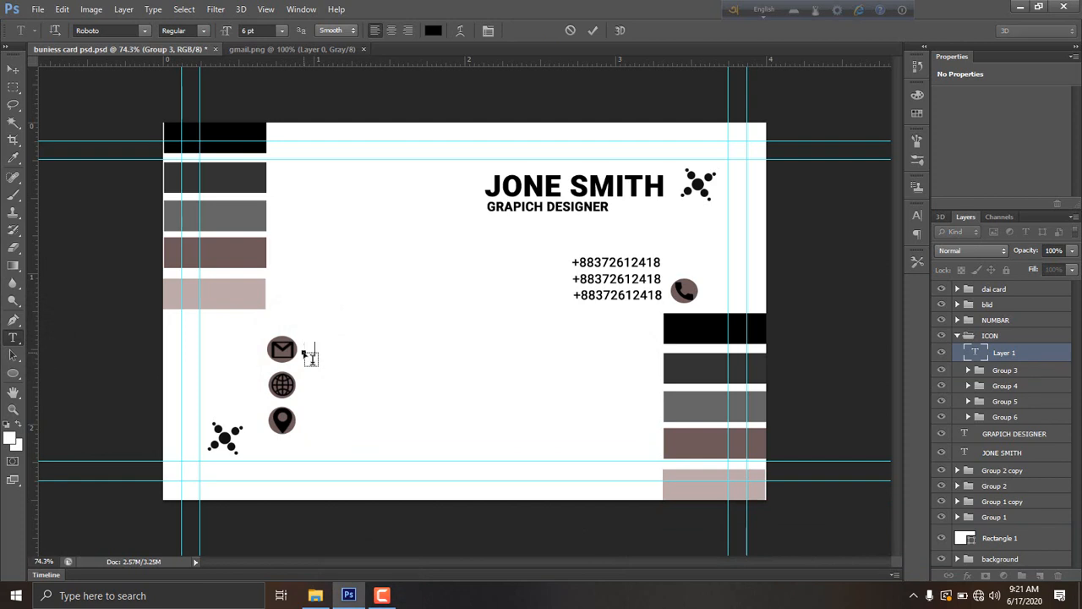
type("www")
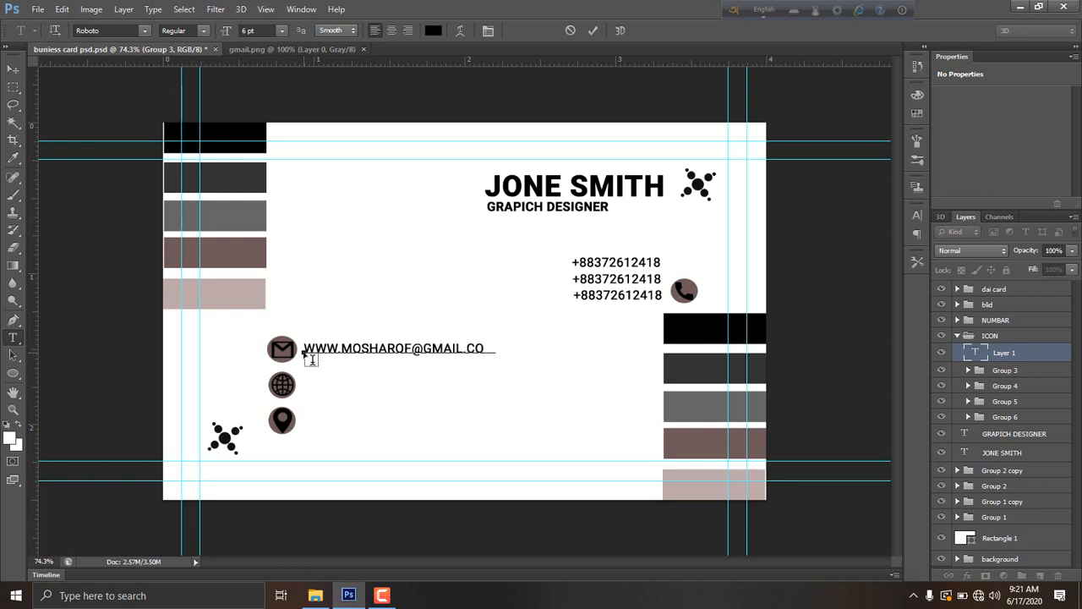
type("M")
key("BackSpace")
key("BackSpace")
key("BackSpace")
key("BackSpace")
key("BackSpace")
key("BackSpace")
key("BackSpace")
key("BackSpace")
key("BackSpace")
key("BackSpace")
key("BackSpace")
key("BackSpace")
key("BackSpace")
key("BackSpace")
key("BackSpace")
key("BackSpace")
key("BackSpace")
key("BackSpace")
key("BackSpace")
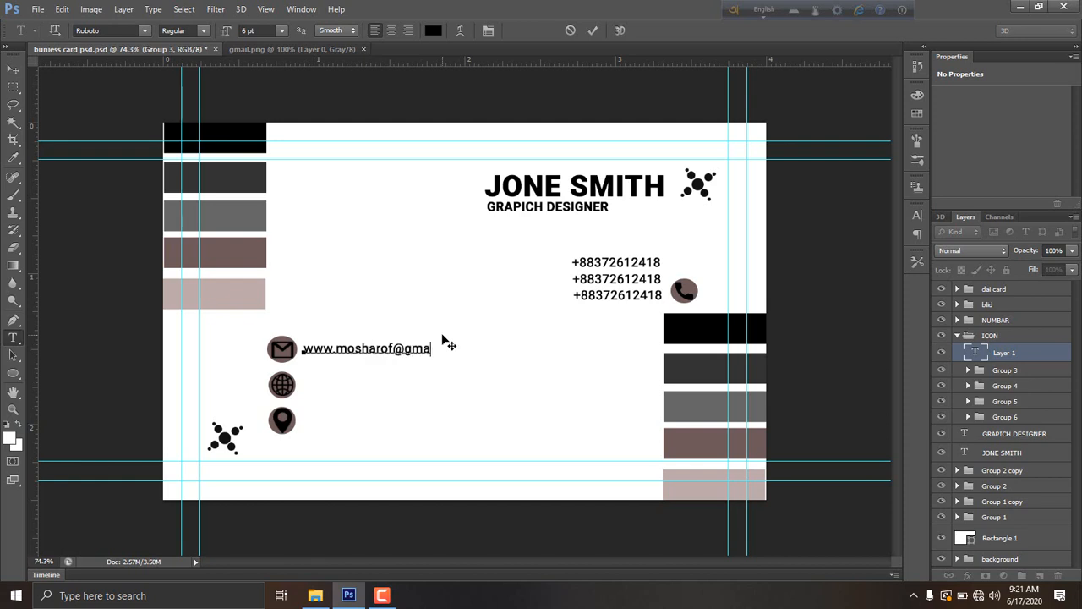
left_click(12, 69)
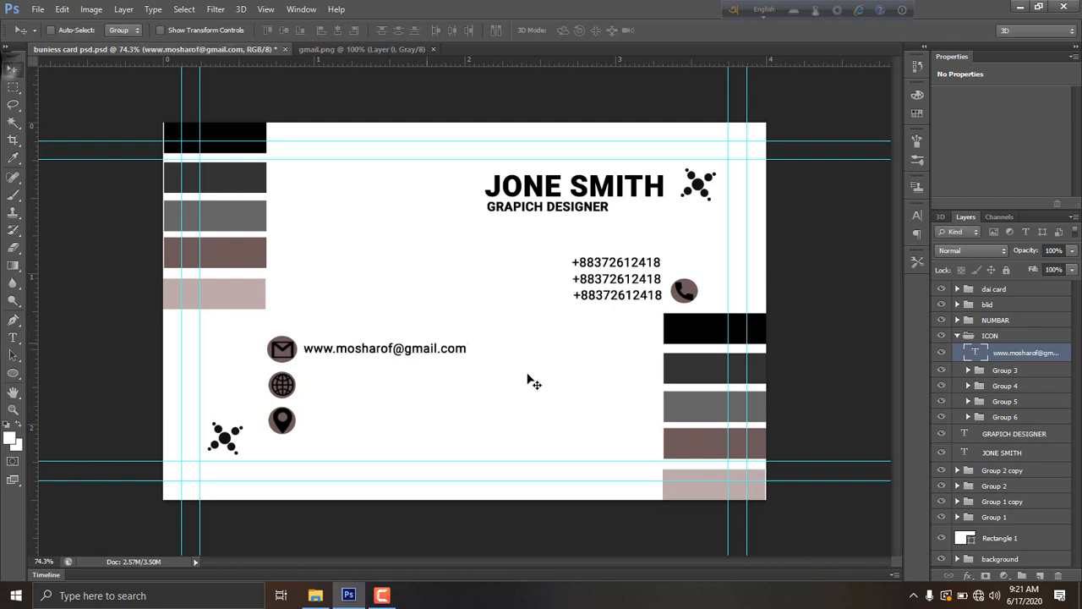
- Set the e-mail text's font weight to Light and duplicate the line directly below it
left_click(918, 216)
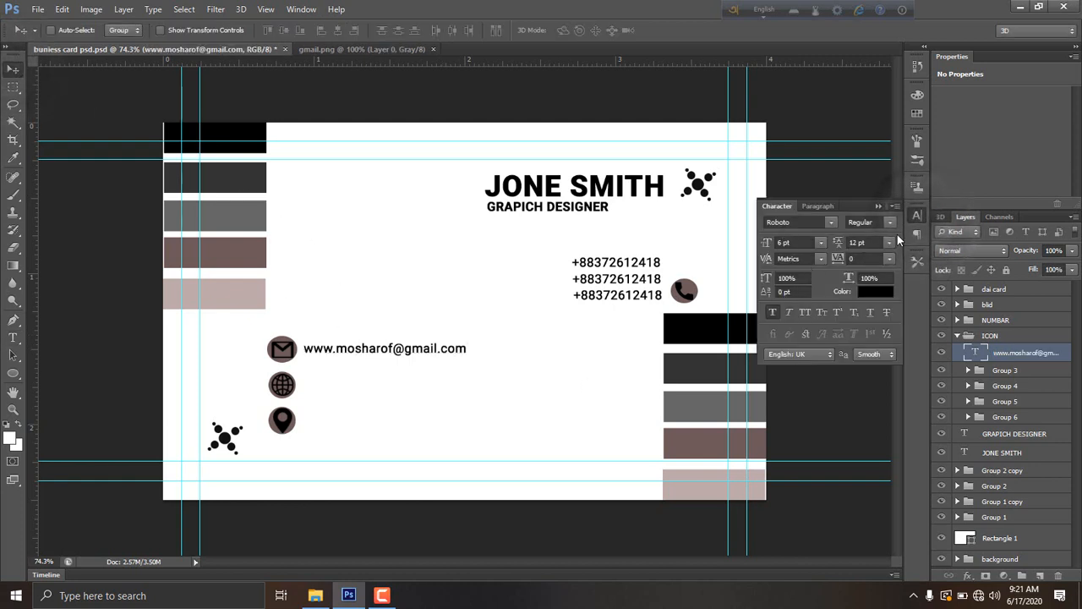
left_click(890, 222)
left_click(862, 239)
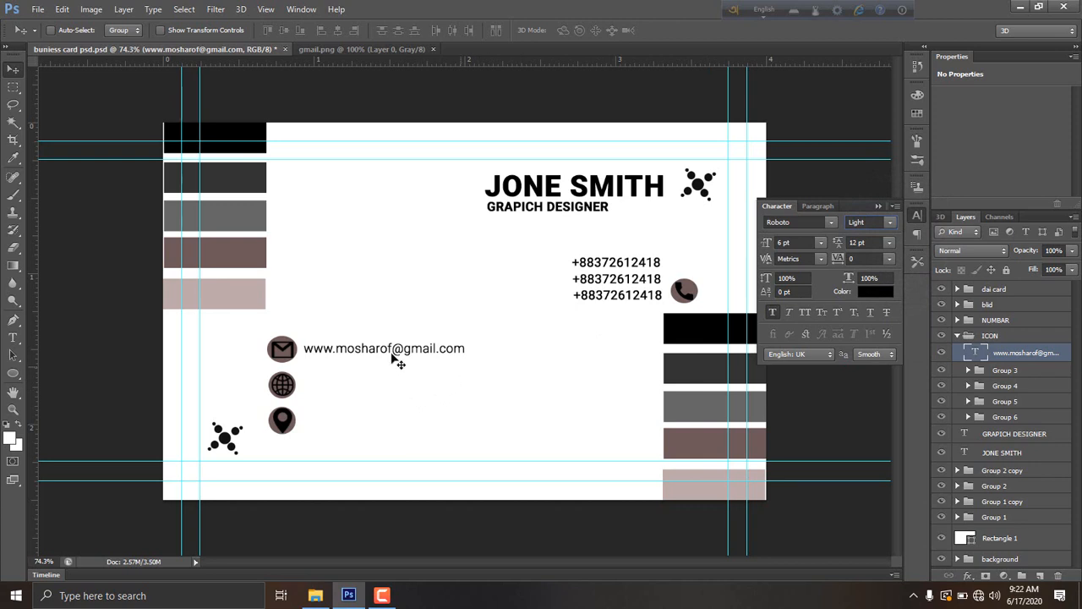
left_click_drag(388, 352, 389, 365)
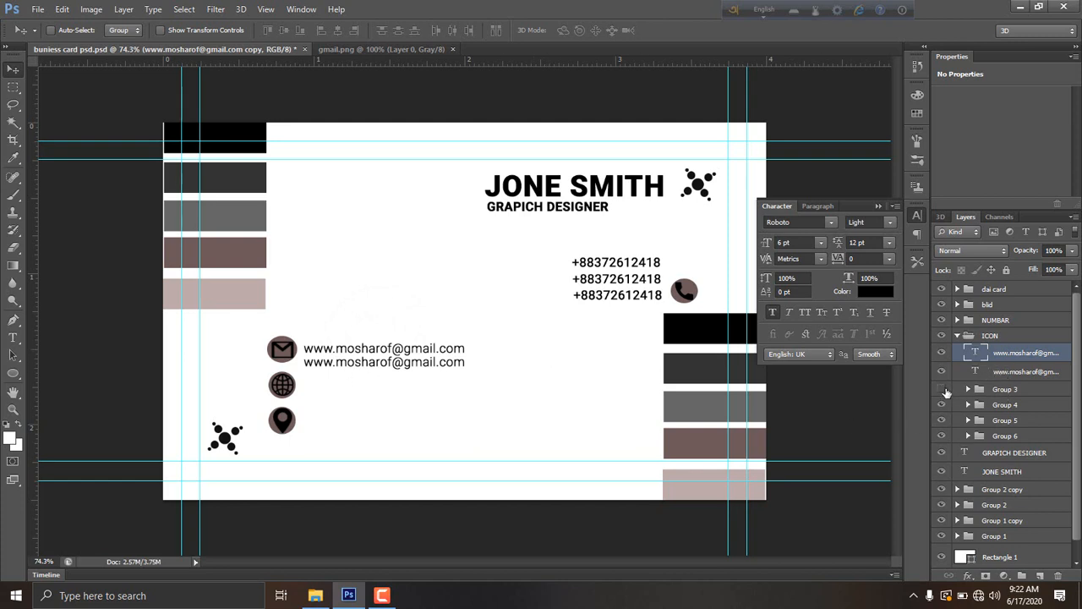
- Scale the envelope icon group down slightly and nudge it right and up
left_click(999, 392)
left_click(1002, 405)
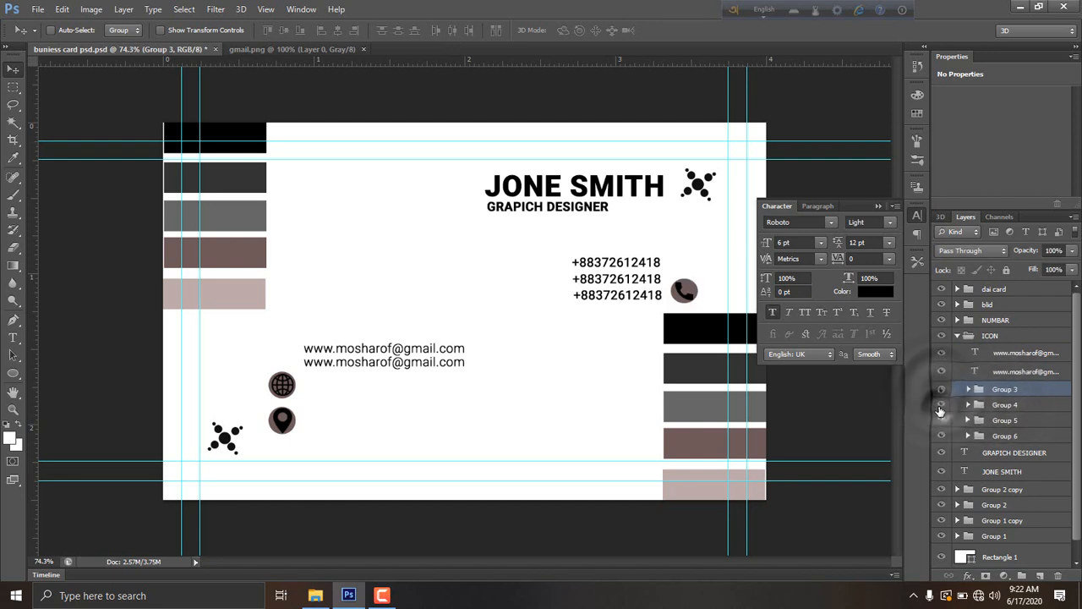
key("ctrl+t")
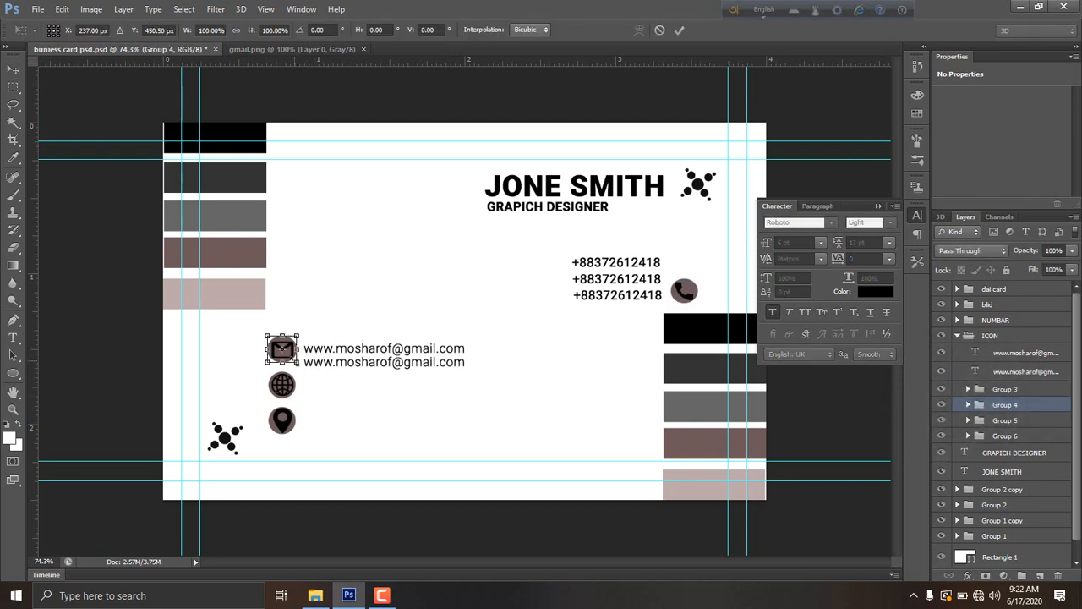
left_click_drag(296, 362, 293, 360)
key("Return")
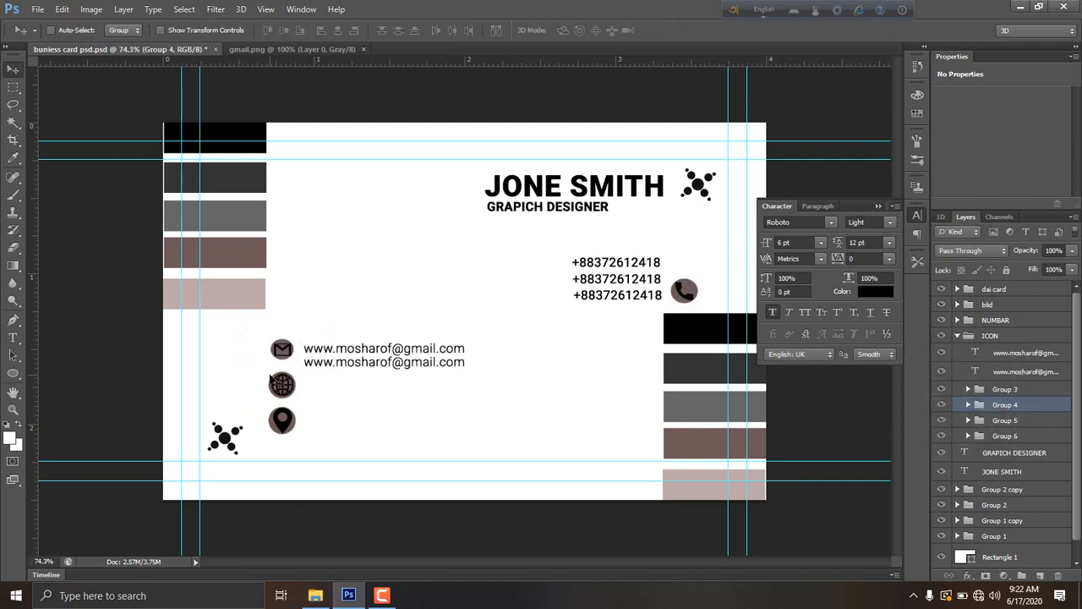
key("Right")
key("Right")
key("Up")
key("Up")
- Group the two e-mail text layers and nudge the group left and up toward the envelope icon
left_click(1035, 374)
left_click(1027, 353, "shift")
key("ctrl+g")
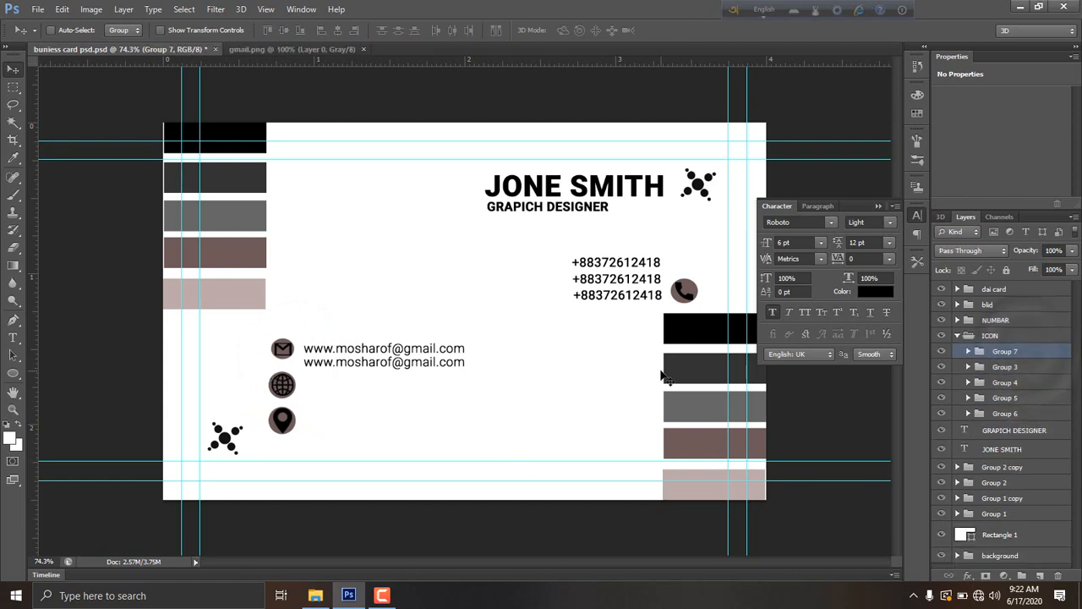
key("Left")
key("Up")
key("Left")
key("Left")
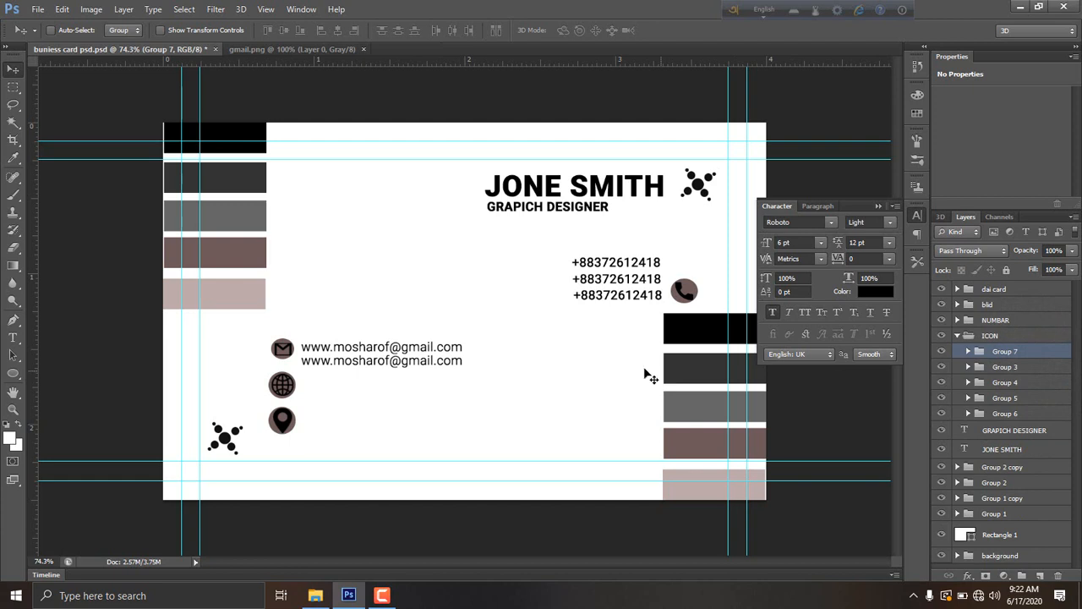
- Squash the e-mail text group vertically to about 67% of its height
key("ctrl+t")
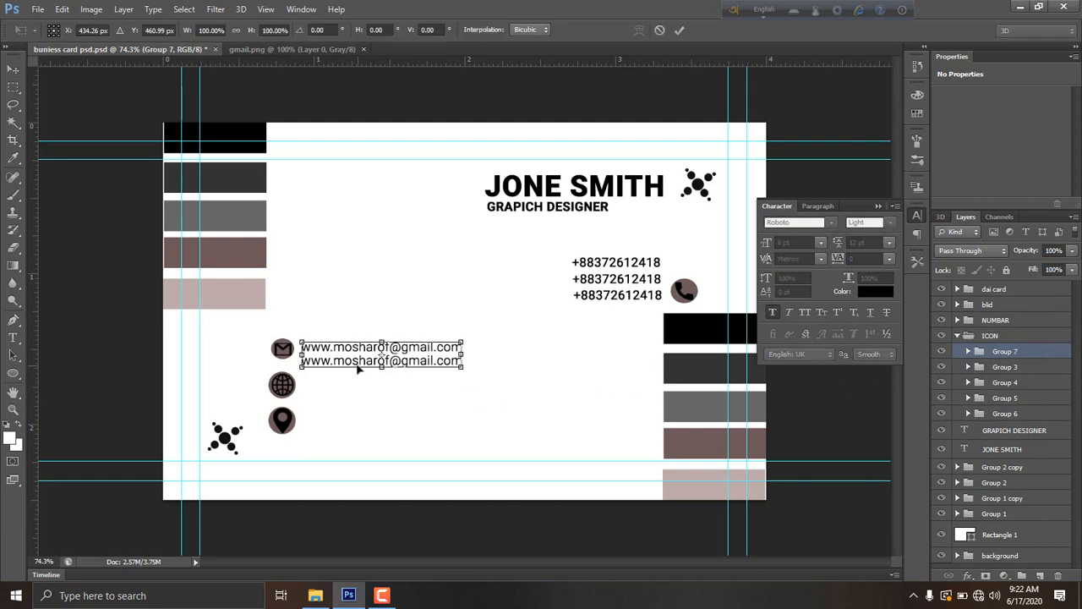
mouse_move(383, 362)
left_mouse_down()
mouse_move(393, 372)
mouse_move(396, 356)
left_mouse_up()
key("Down")
key("Down")
key("Down")
key("Down")
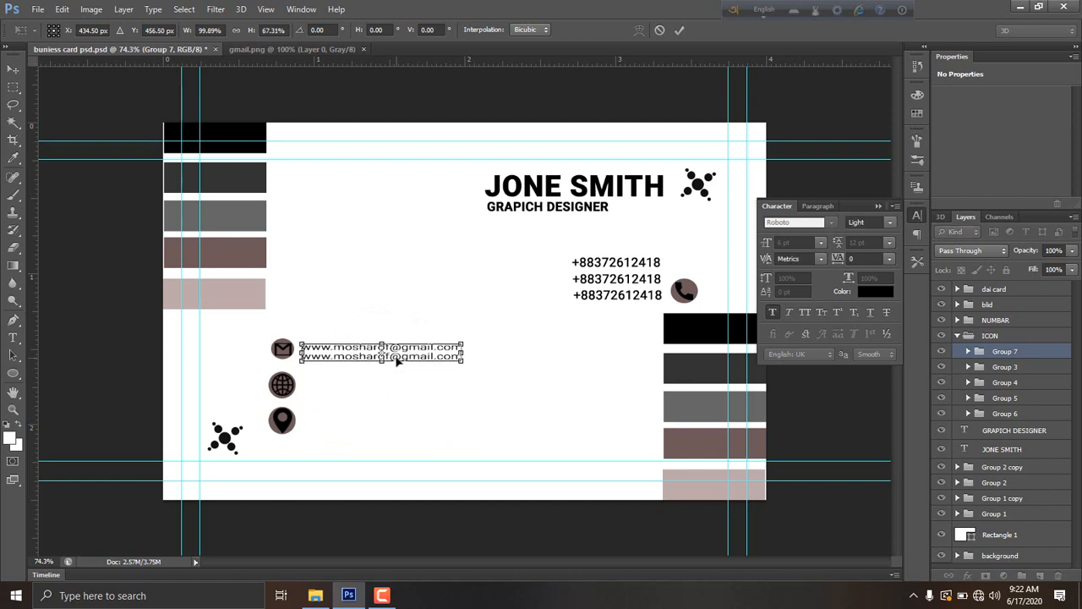
key("Return")
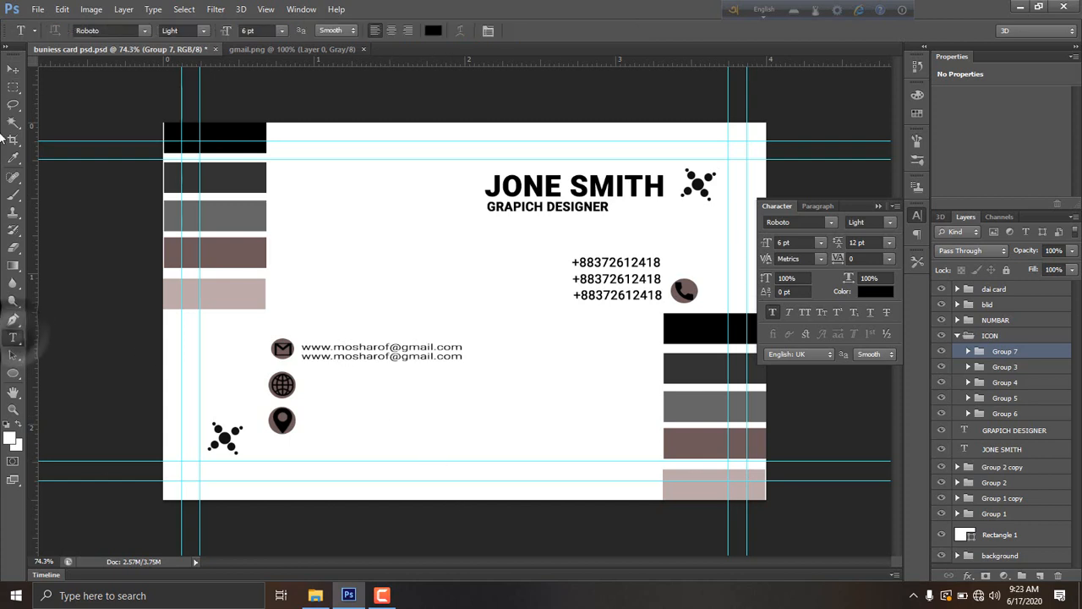
- Duplicate one e-mail text line from the text group and place the copy beside the globe icon
left_click_drag(376, 354, 376, 378)
key("ctrl+z")
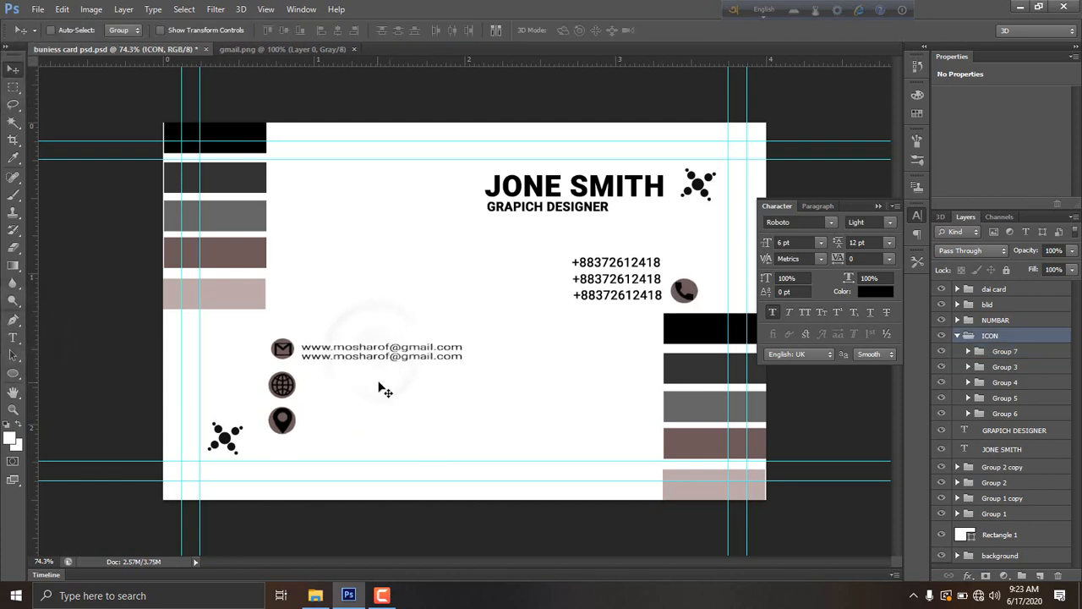
left_click(943, 352)
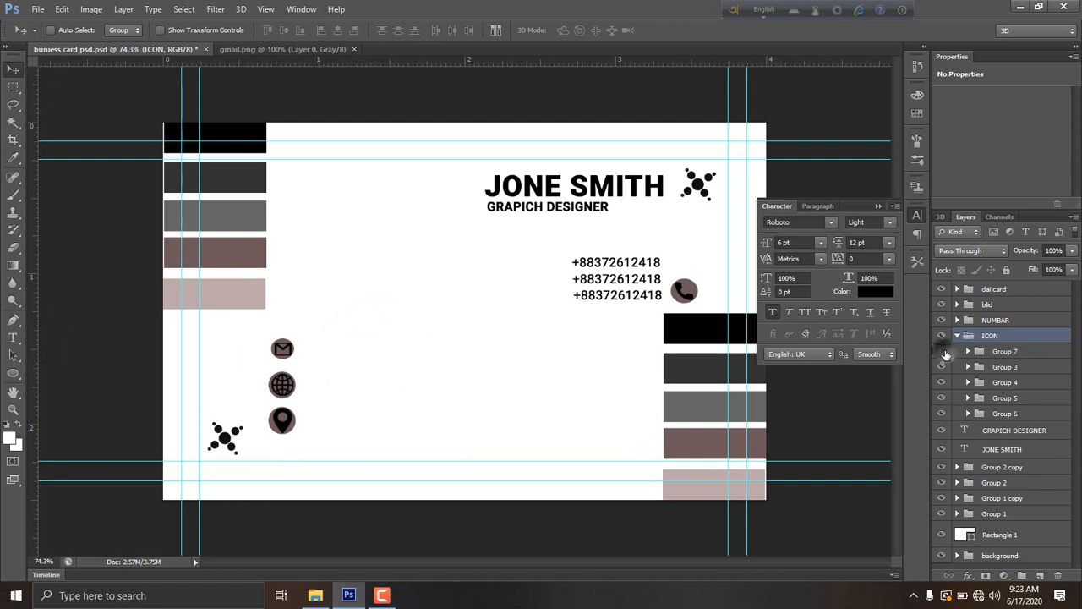
left_click(943, 353)
left_click(981, 354)
left_click(968, 351)
left_click(990, 370)
left_click_drag(454, 342, 452, 372)
key("t")
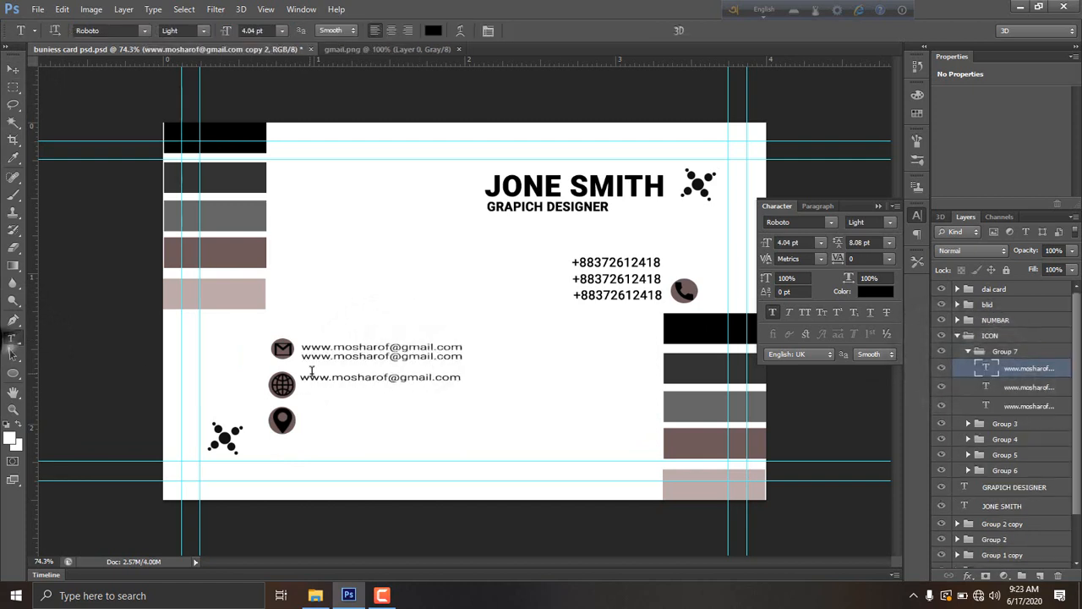
left_click(403, 377)
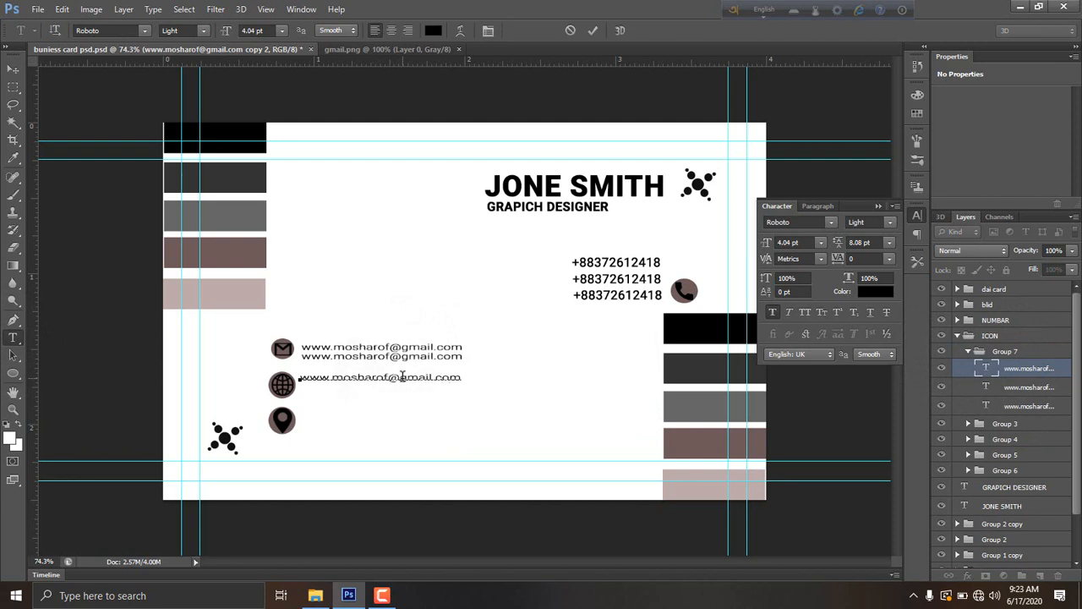
key("BackSpace")
key("BackSpace")
key("BackSpace")
key("BackSpace")
key("BackSpace")
key("BackSpace")
key("BackSpace")
key("BackSpace")
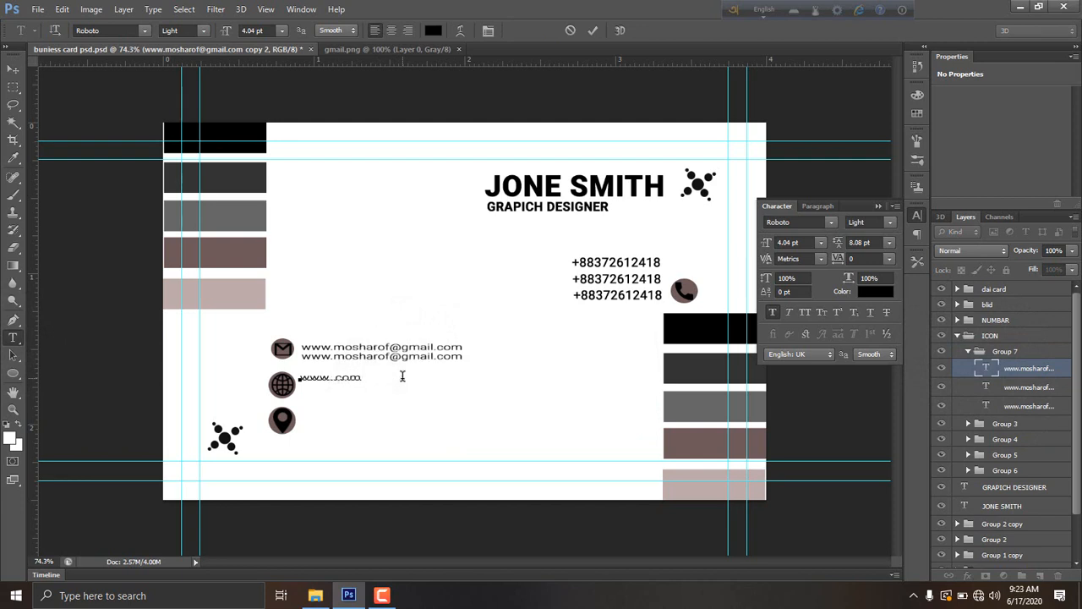
left_click(13, 68)
left_click_drag(367, 380, 367, 390)
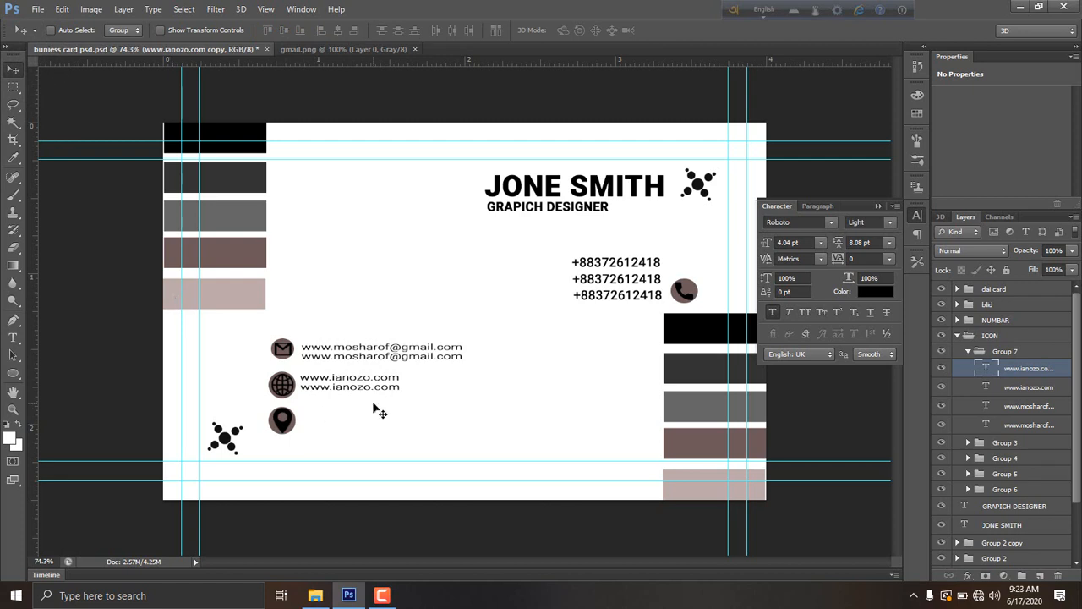
- Duplicate the two e-mail text lines and place the copies beside the location pin icon
left_click(1025, 409)
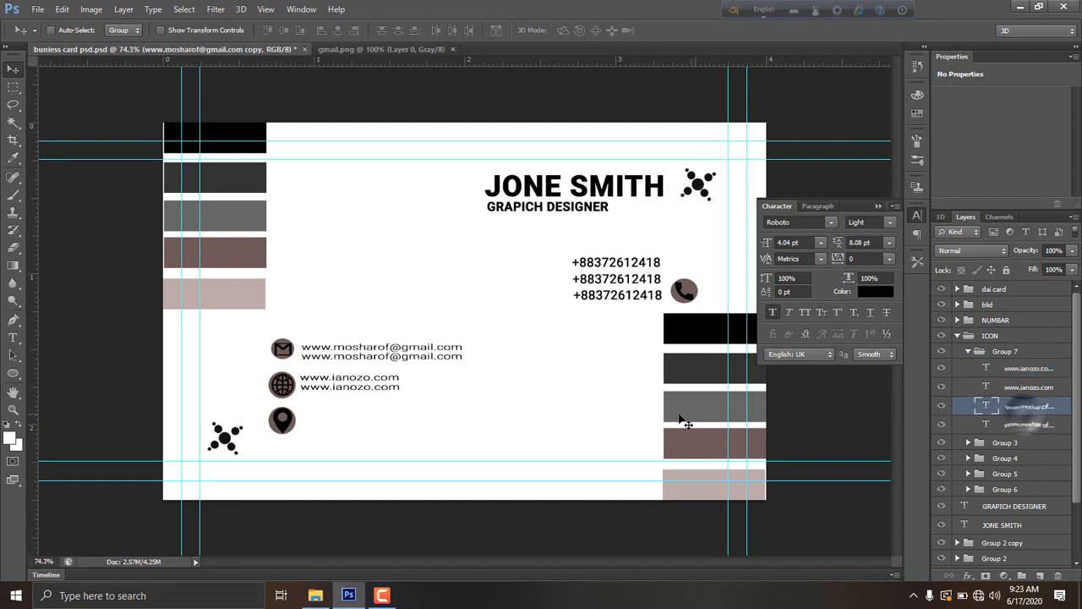
left_click(1018, 428, "shift")
left_click_drag(458, 362, 456, 433)
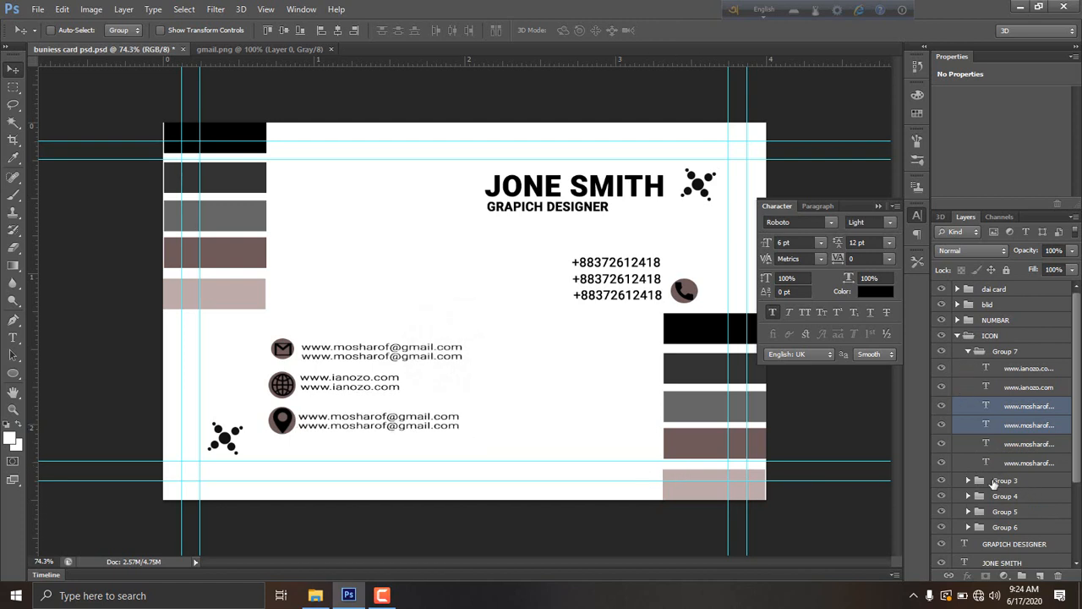
- Scale the globe icon group down around its centre to roughly the envelope icon's size
left_click(941, 512)
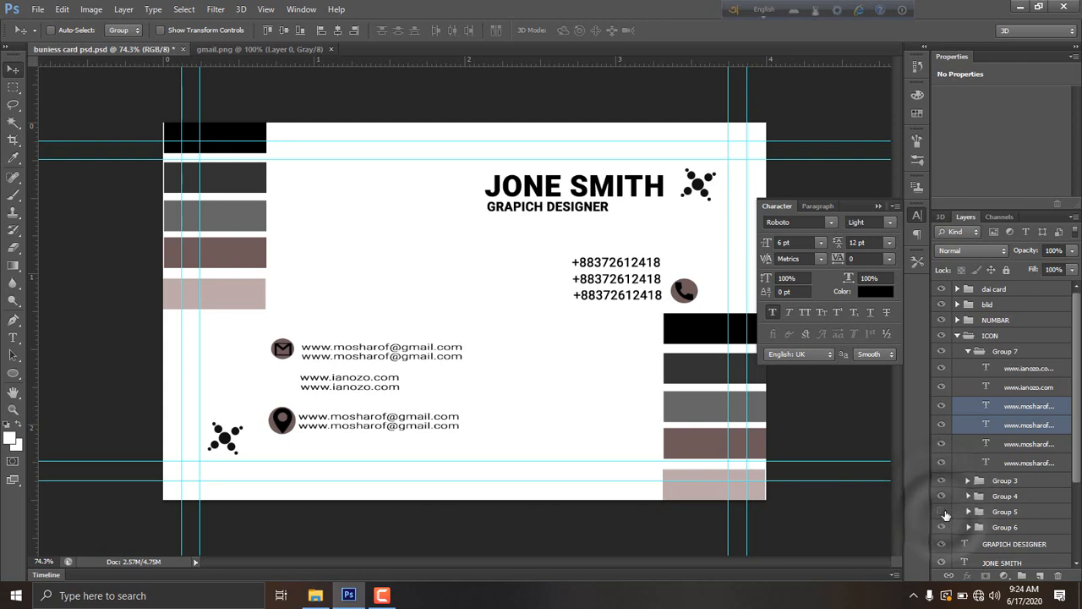
left_click(942, 513)
left_click(991, 513)
key("ctrl+t")
scroll(296, 389, "up", 5)
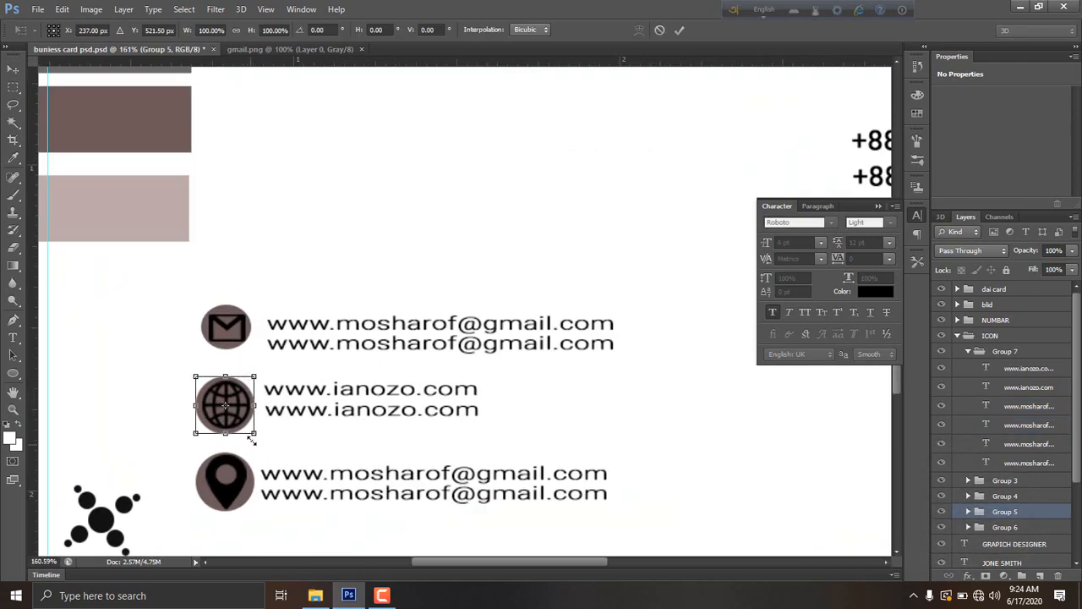
left_click_drag(253, 433, 247, 426)
key("Return")
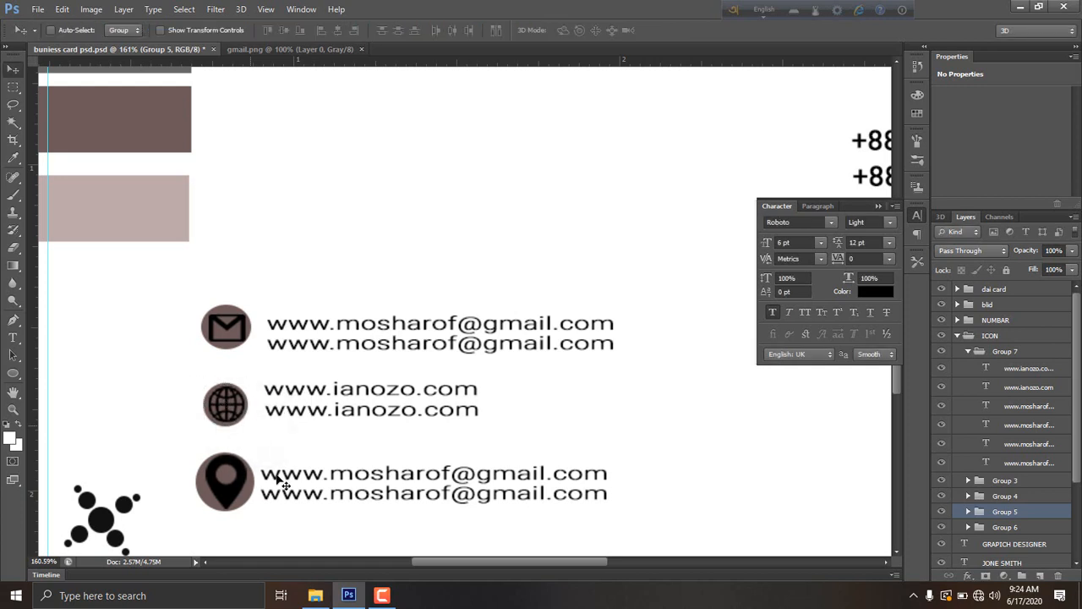
- Scale the location pin icon group down around its centre to roughly the globe icon's size
left_click(1005, 527)
key("ctrl+t")
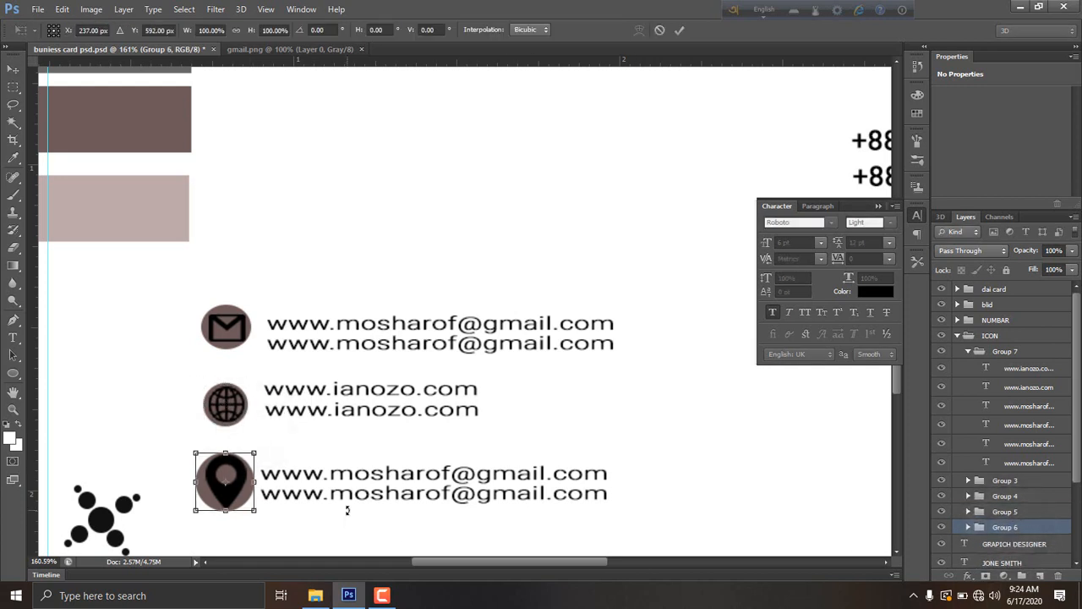
left_click_drag(253, 512, 248, 504)
key("Return")
scroll(273, 449, "down", 11)
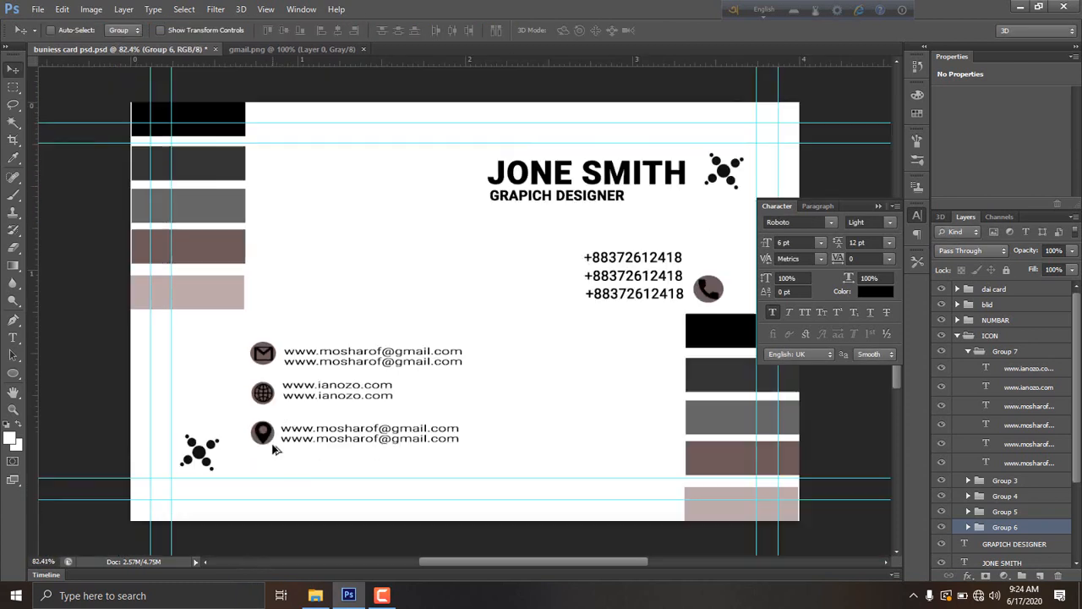
scroll(272, 449, "up", 1)
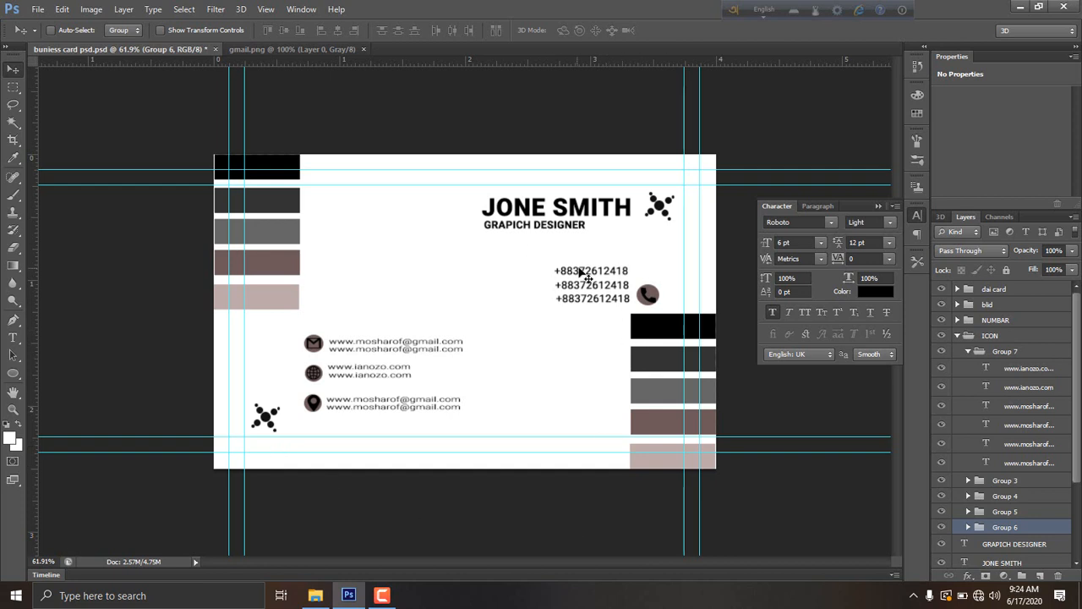
- Move the NUMBAR phone number group down and left into the space beside the lower color rectangles
left_click(969, 353)
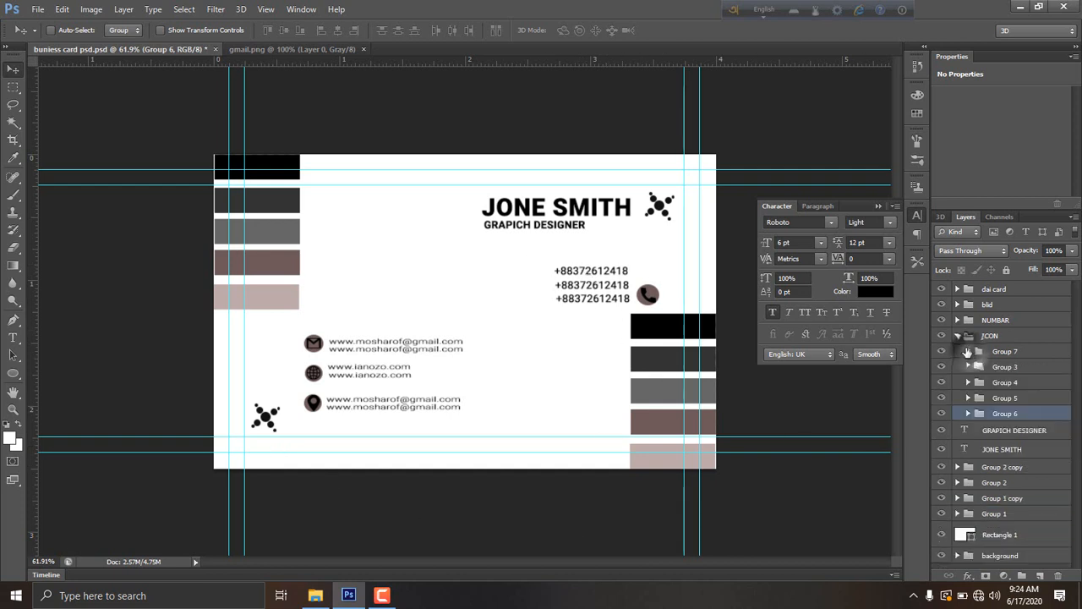
left_click(964, 319)
left_click_drag(611, 284, 581, 387)
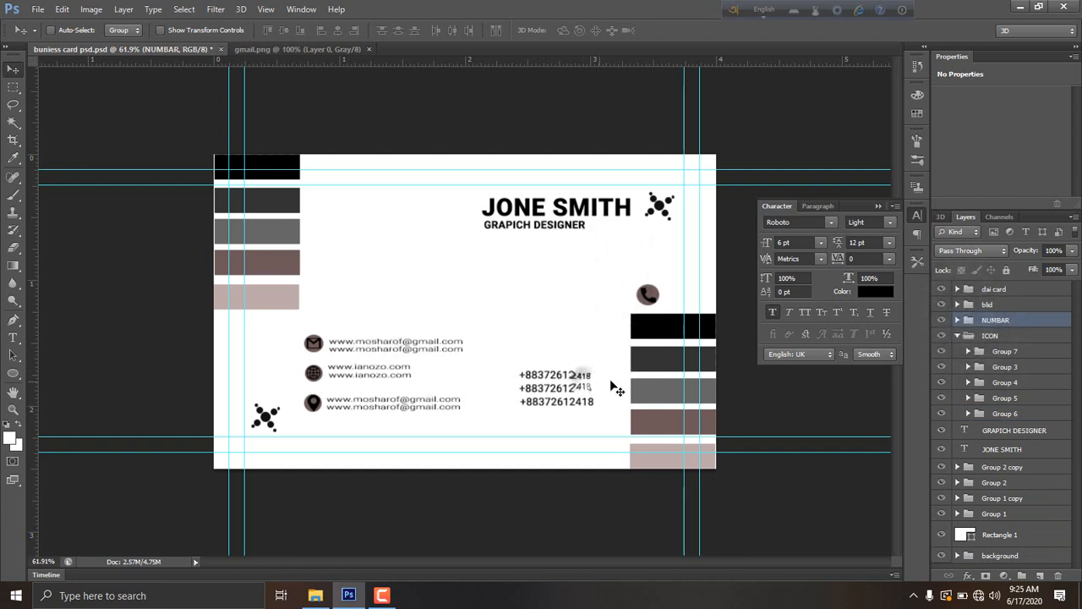
- Move the phone icon group so that it sits centred above the phone numbers
left_click(981, 350)
left_click_drag(640, 300, 564, 357)
key("ctrl+z")
left_click(1006, 370)
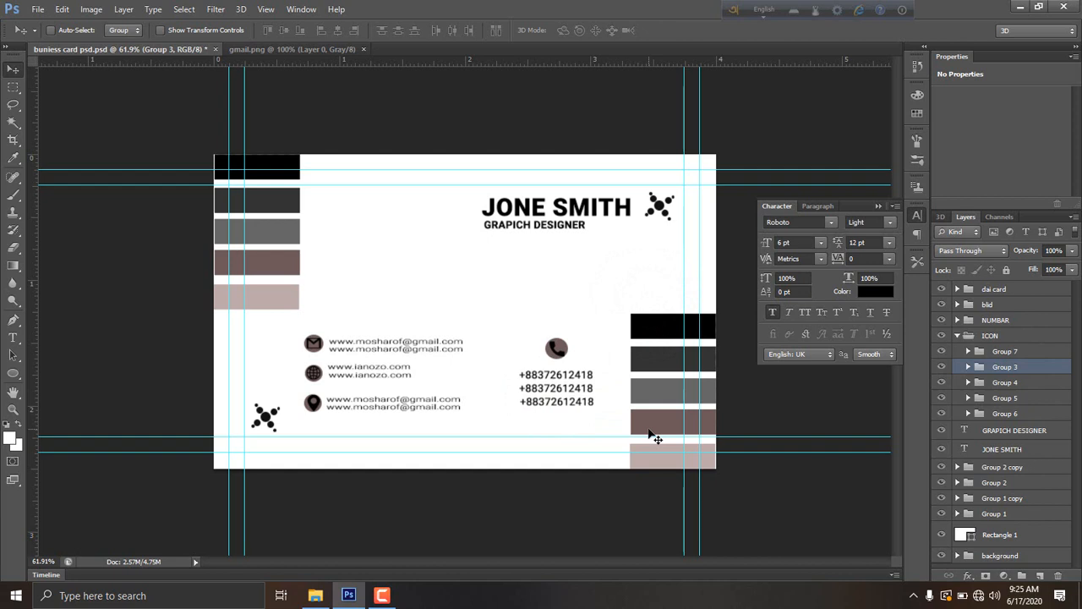
- Group the phone icon with the phone numbers and nudge the new group slightly down
left_click(997, 320, "ctrl")
key("ctrl+g")
left_click_drag(562, 386, 562, 392)
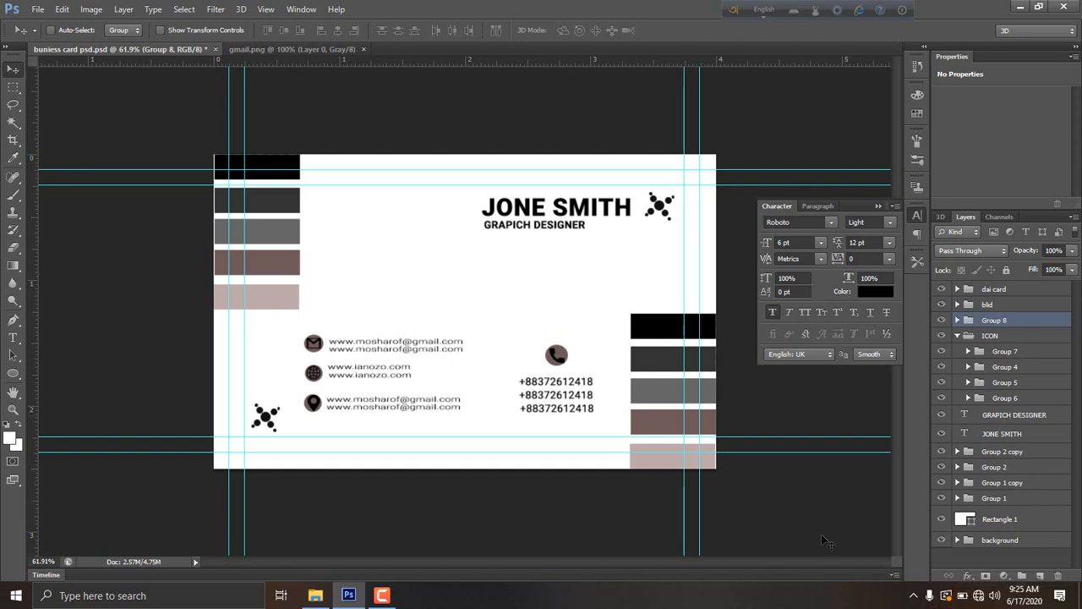
- Draw a circle about 191 by 188 px in the empty area left of the name
left_click(13, 373)
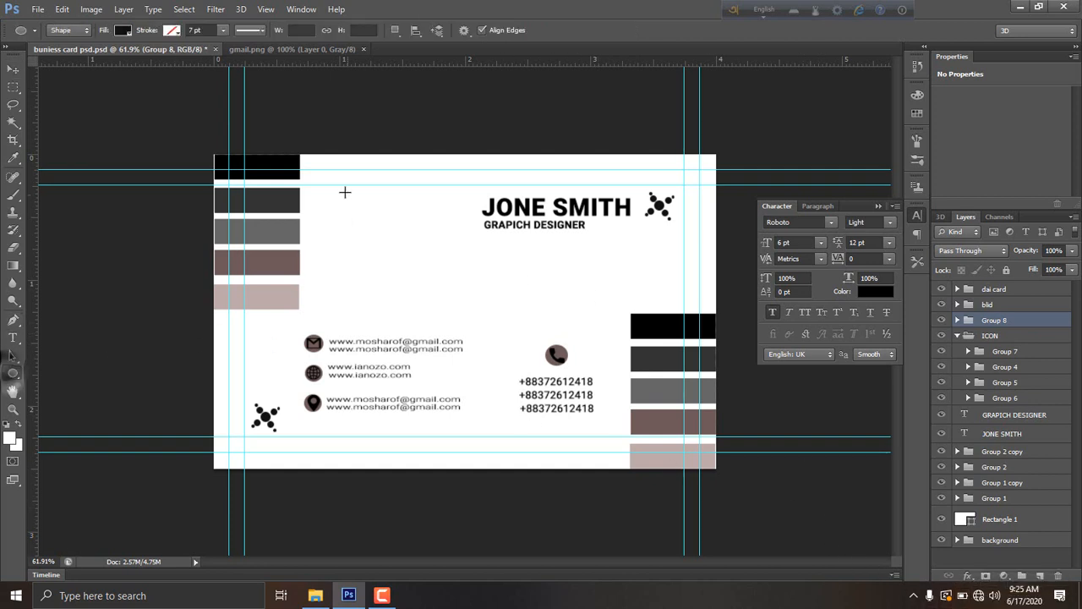
left_click_drag(345, 192, 402, 255)
left_click(12, 68)
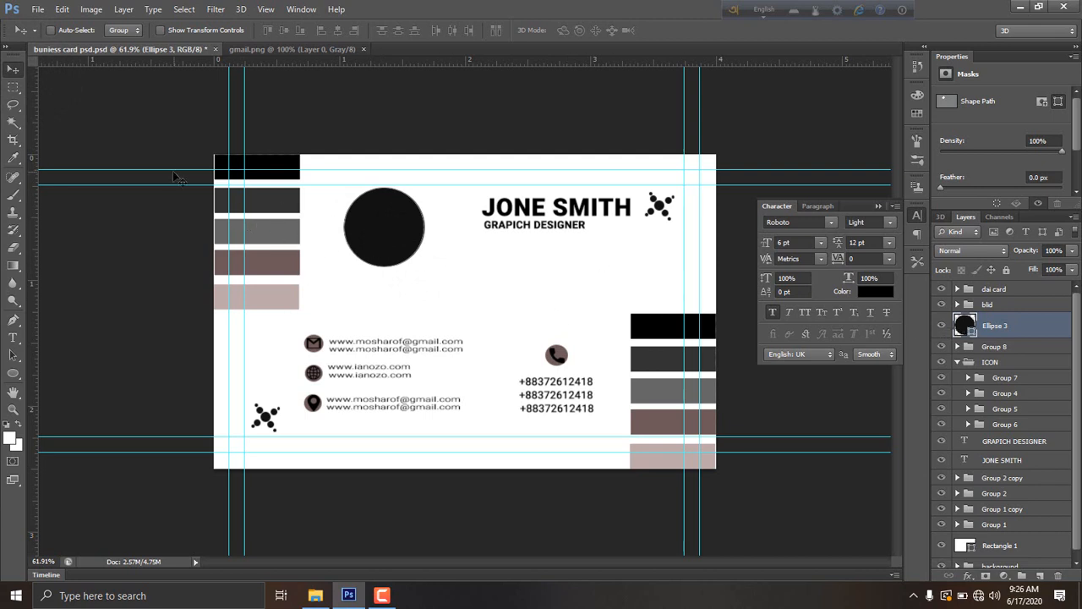
- Change the new circle's fill from black to bright pink
left_click(11, 373)
left_click(122, 30)
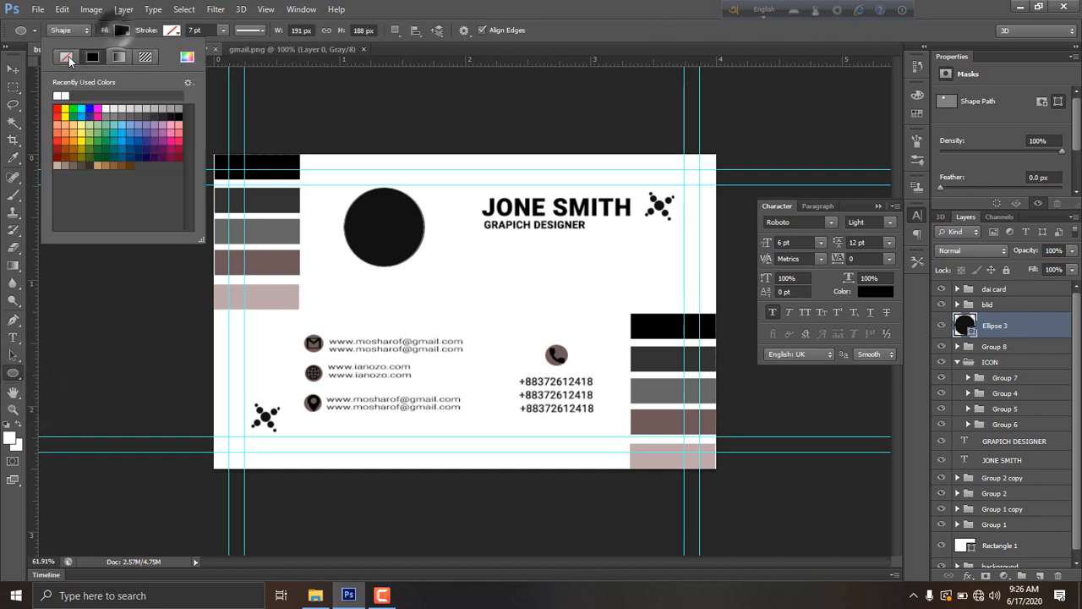
left_click(66, 57)
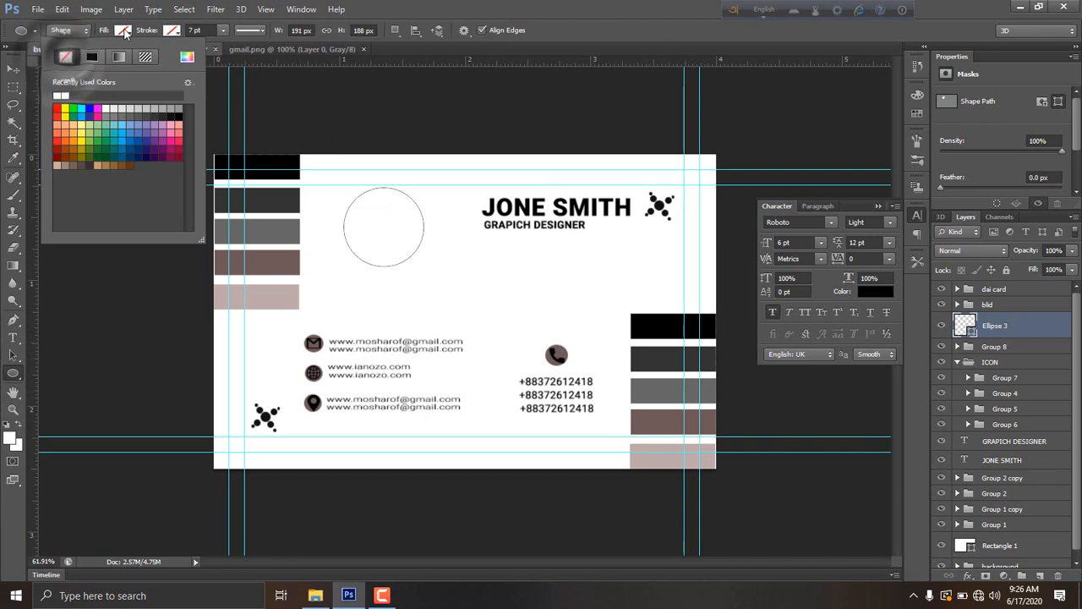
left_click(97, 110)
left_click(228, 118)
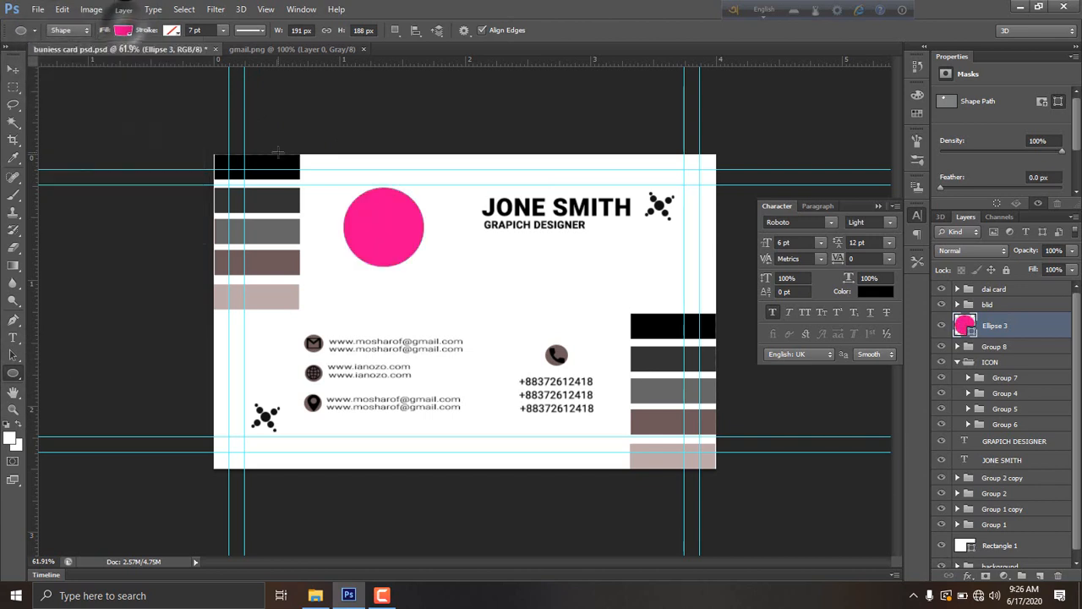
- Duplicate the pink circle and scale the copy to about 109% around its centre
key("ctrl+j")
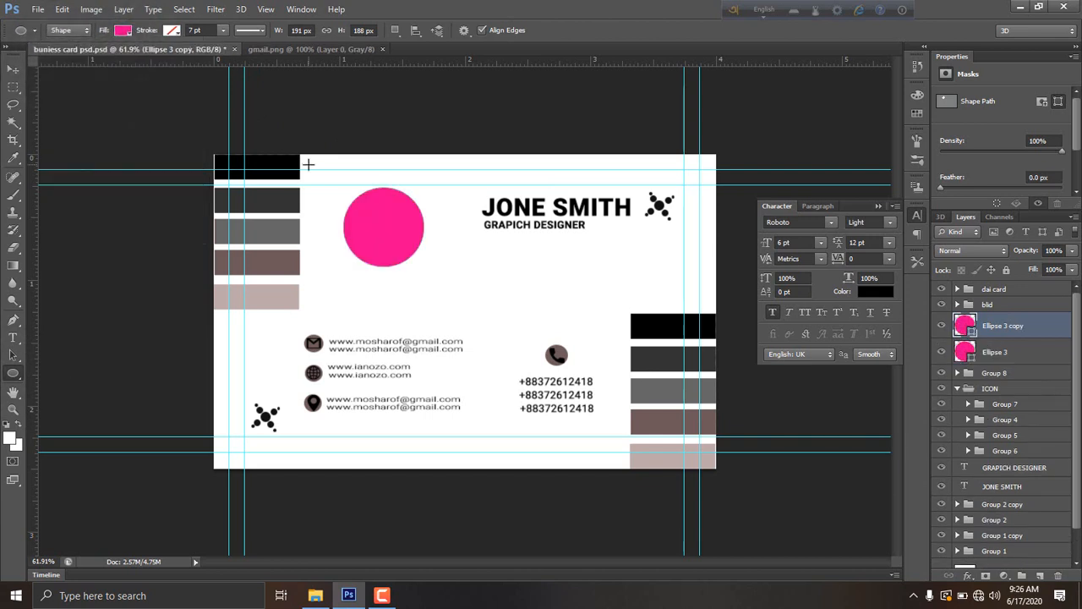
key("ctrl+t")
left_click_drag(422, 267, 427, 270)
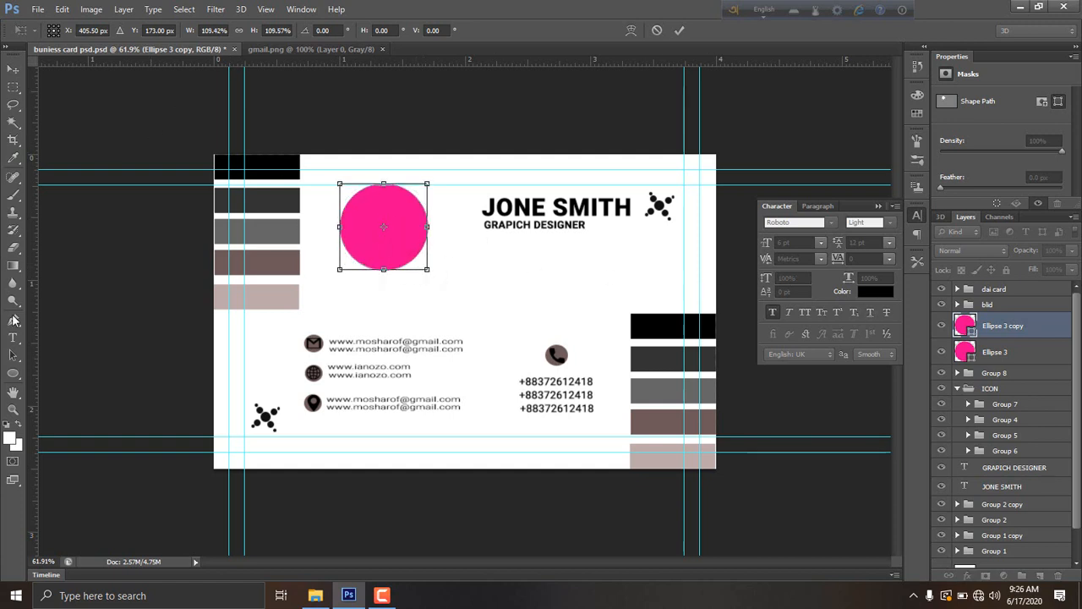
left_click(14, 373)
left_click(462, 218)
- Fill the larger circle copy with pinkish red and move it behind the original circle
left_click(123, 30)
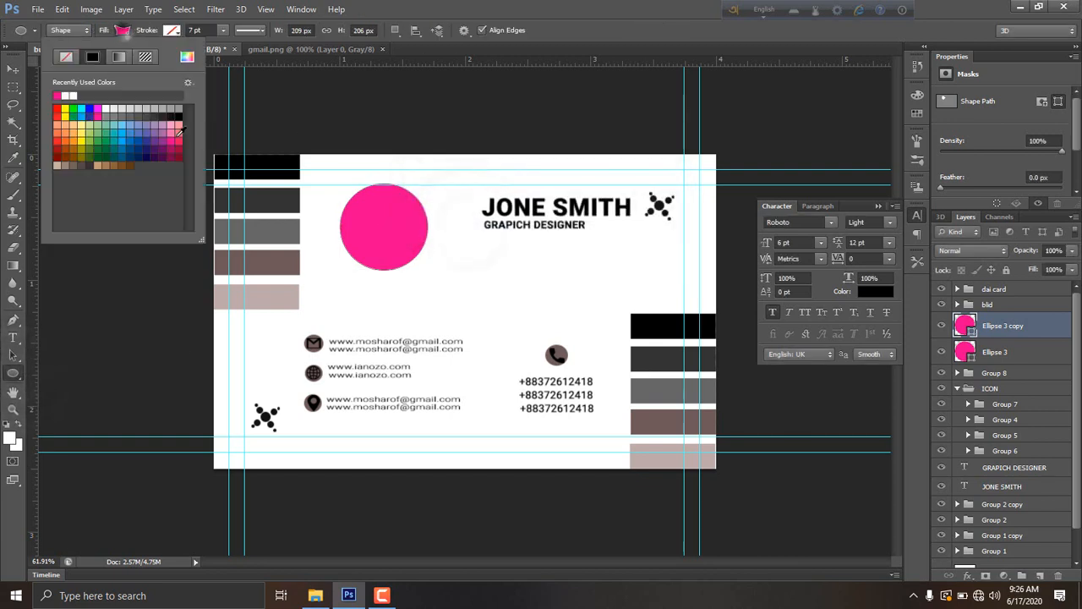
left_click(180, 135)
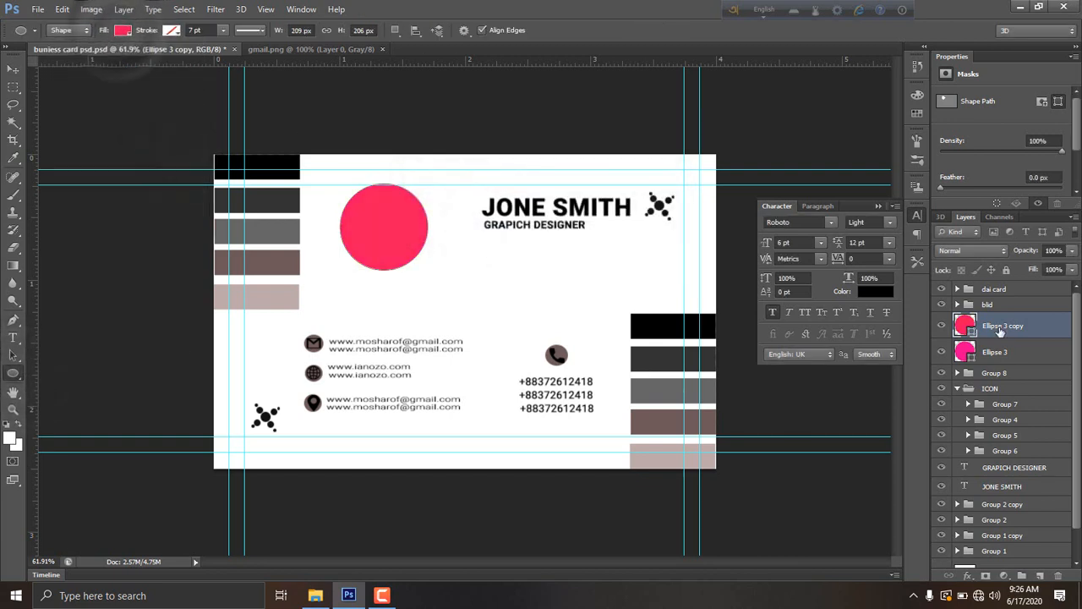
left_click_drag(1004, 327, 1006, 362)
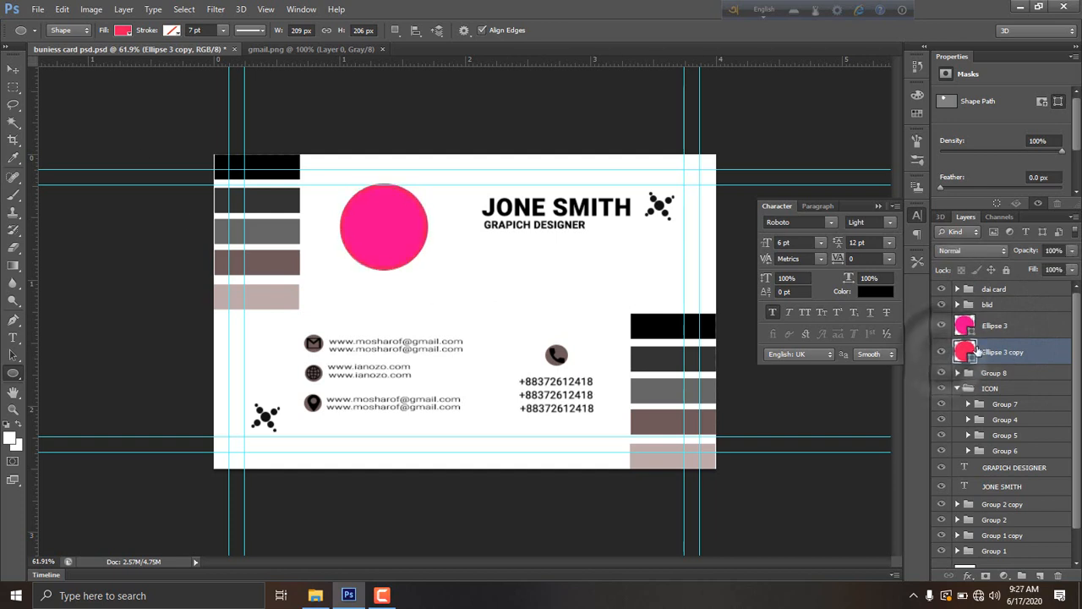
- Remove the larger circle's fill and give it a green stroke
left_click(121, 32)
left_click(65, 58)
left_click(172, 30)
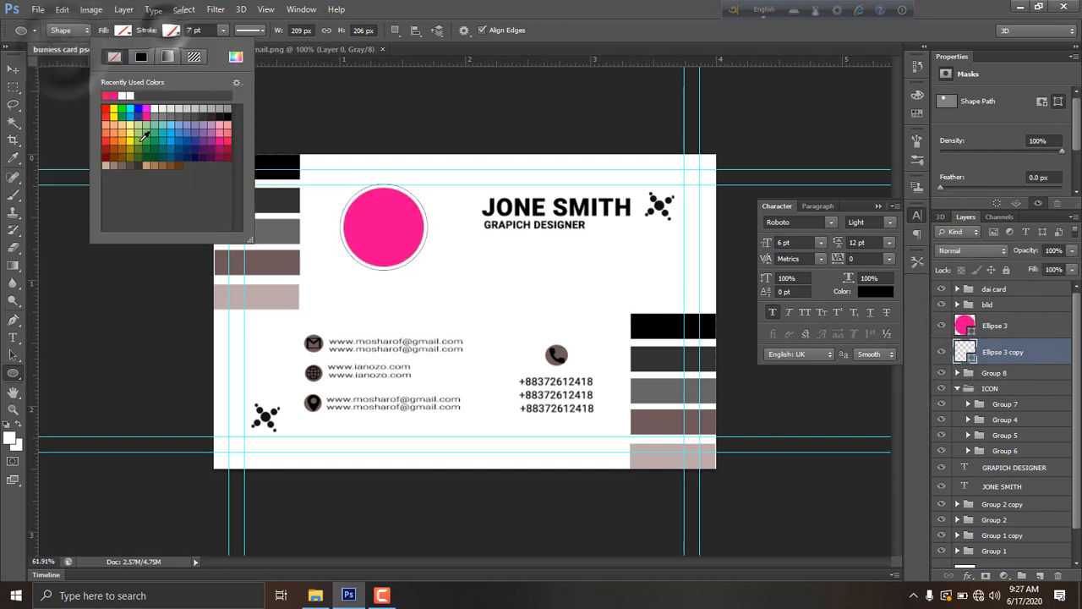
left_click(150, 135)
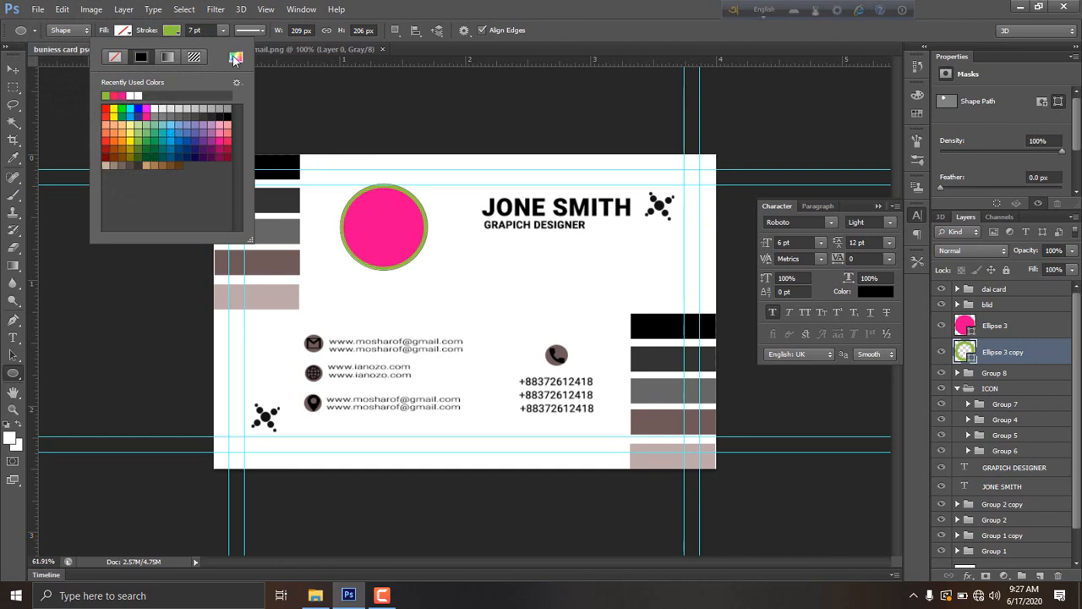
- Recolour the larger circle's stroke with brown 6e5a5a sampled from the fourth rectangle of the lower tonal stack
left_click(235, 58)
left_click(663, 421)
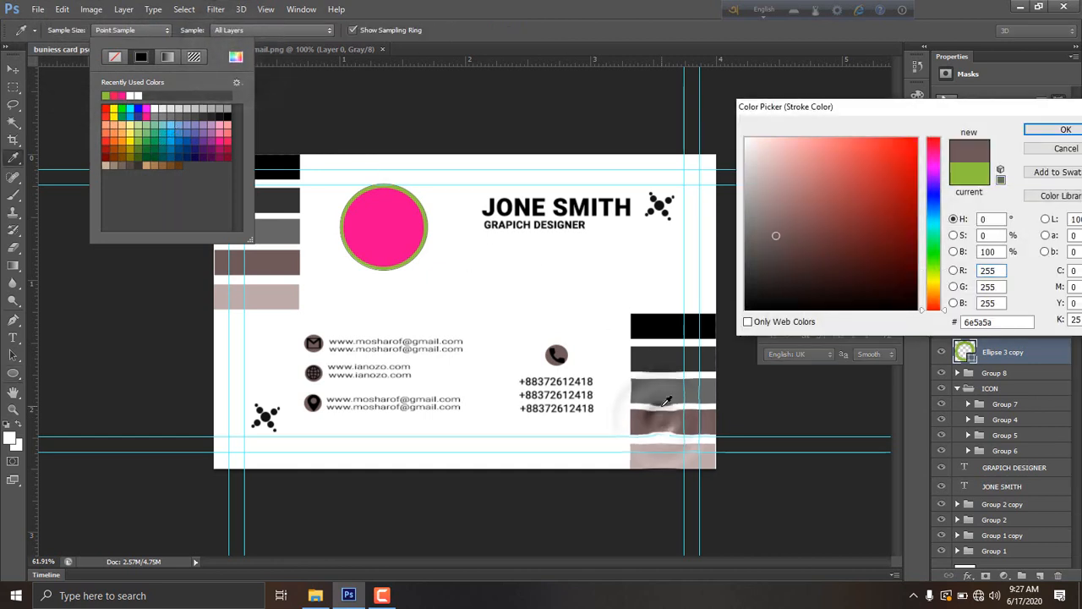
left_click(663, 406)
left_click(667, 421)
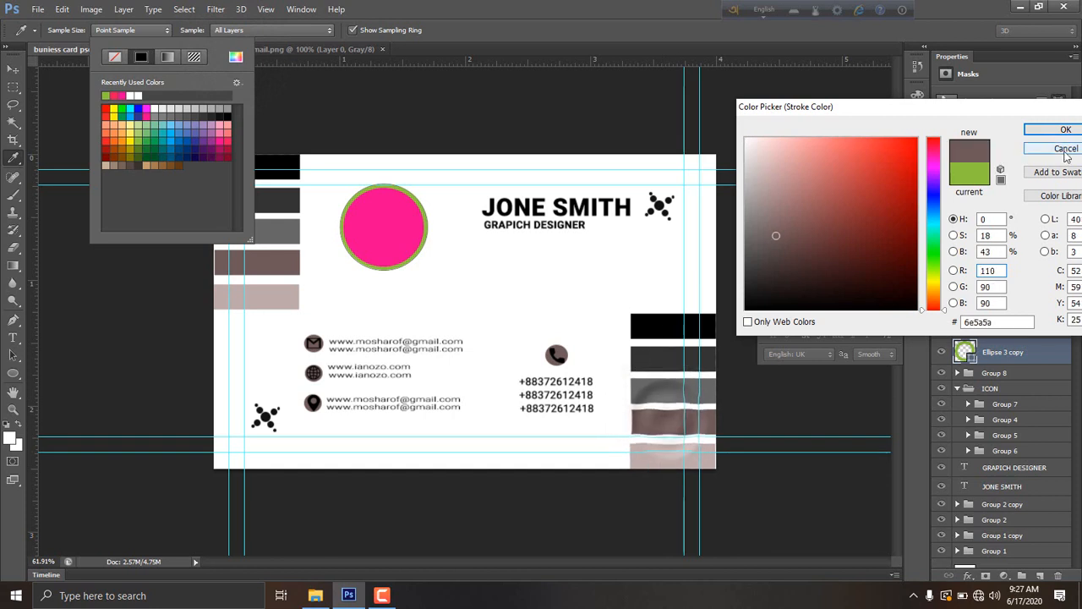
left_click(1034, 133)
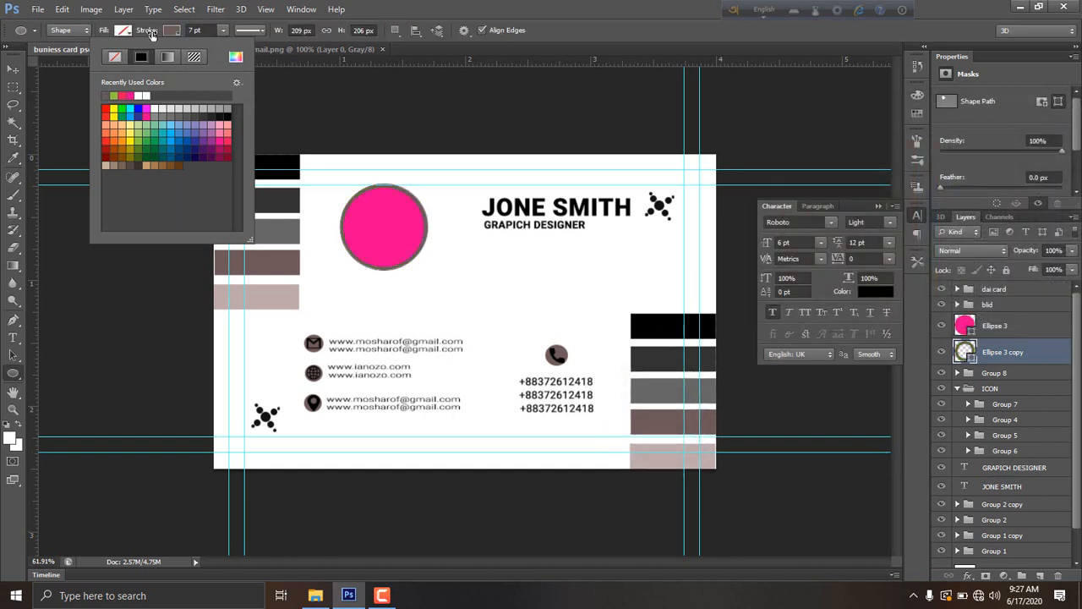
left_click(169, 30)
- Place the photo images (35).jpeg from New folder on drive F into the business card document
left_click(314, 596)
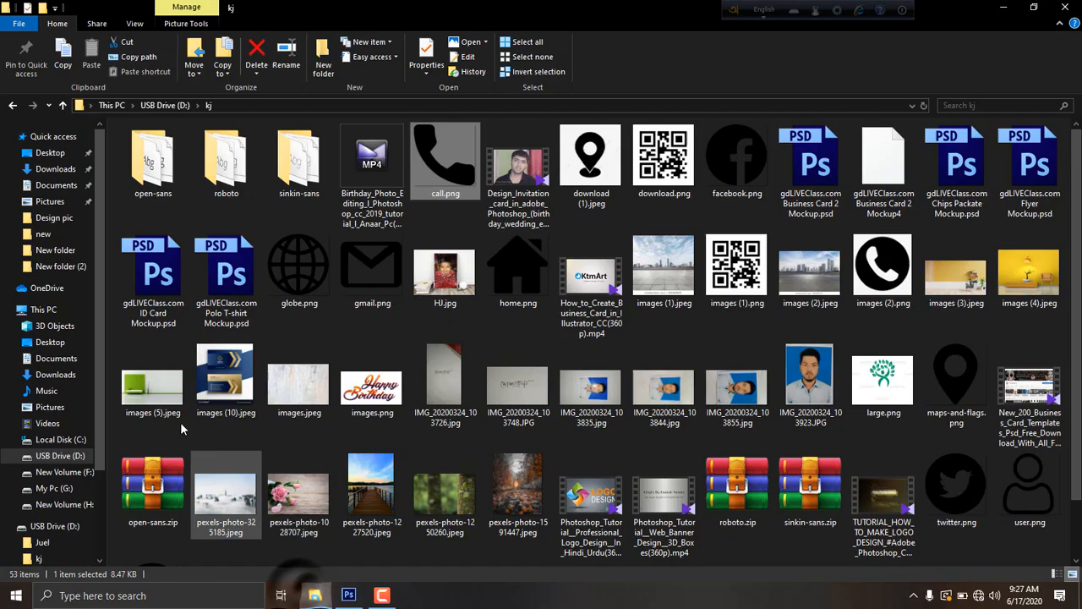
left_click(63, 472)
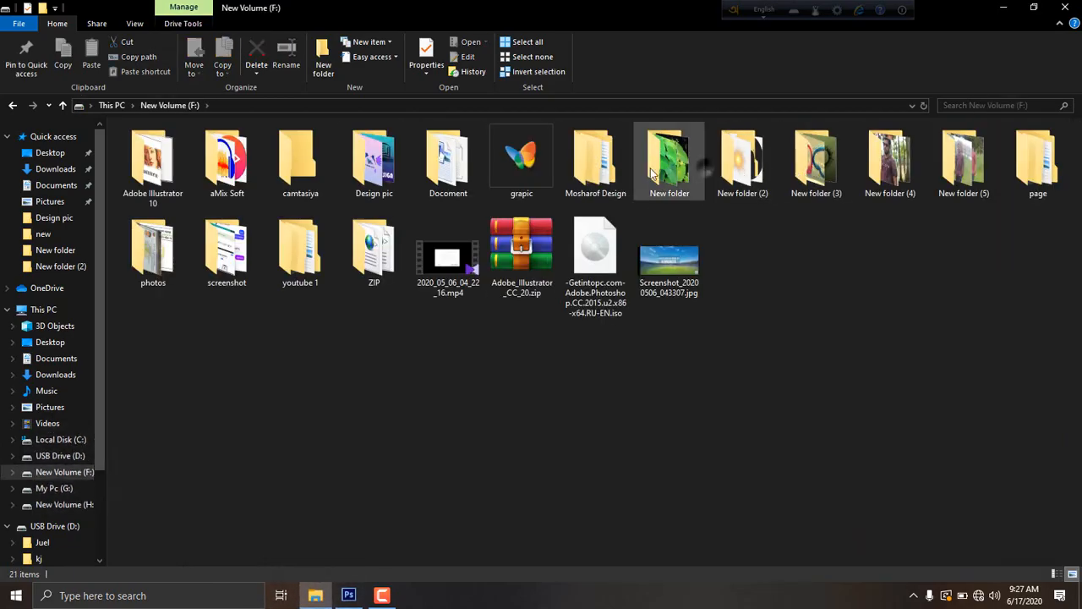
double_click(651, 173)
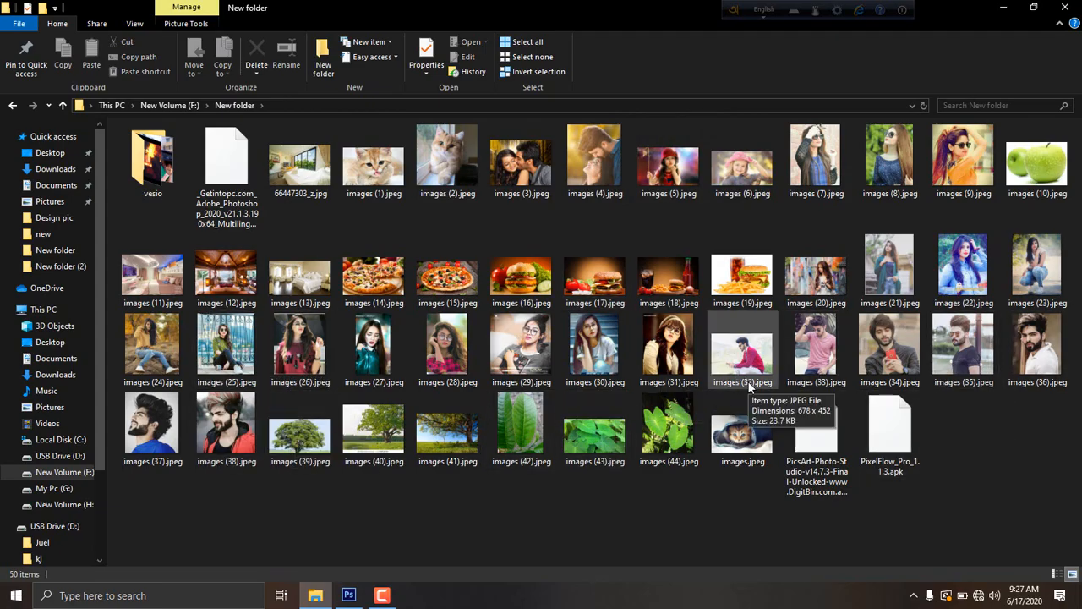
left_click_drag(942, 355, 374, 238)
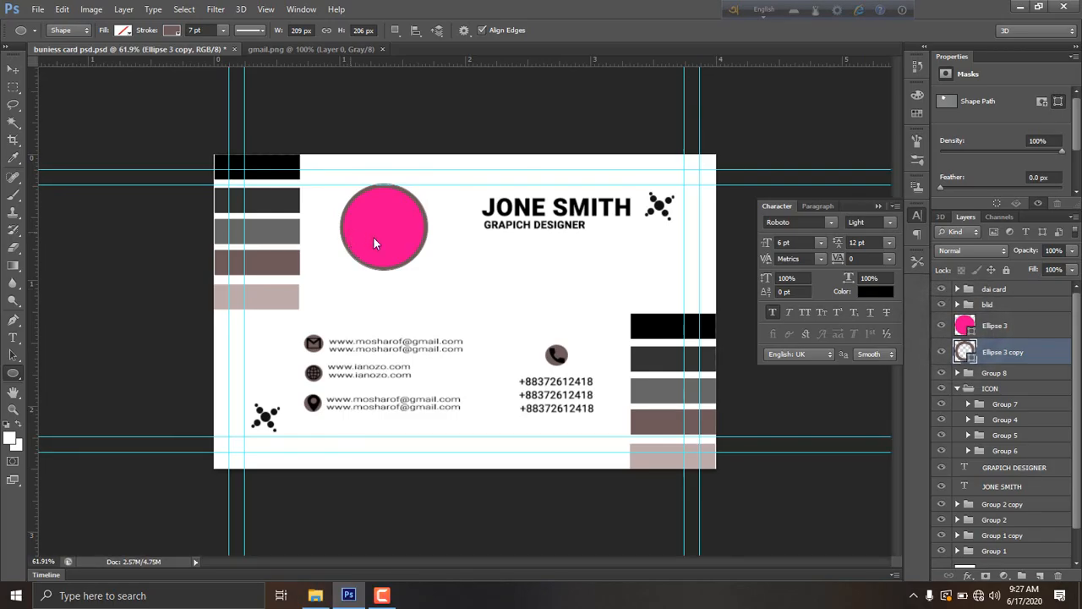
key("Return")
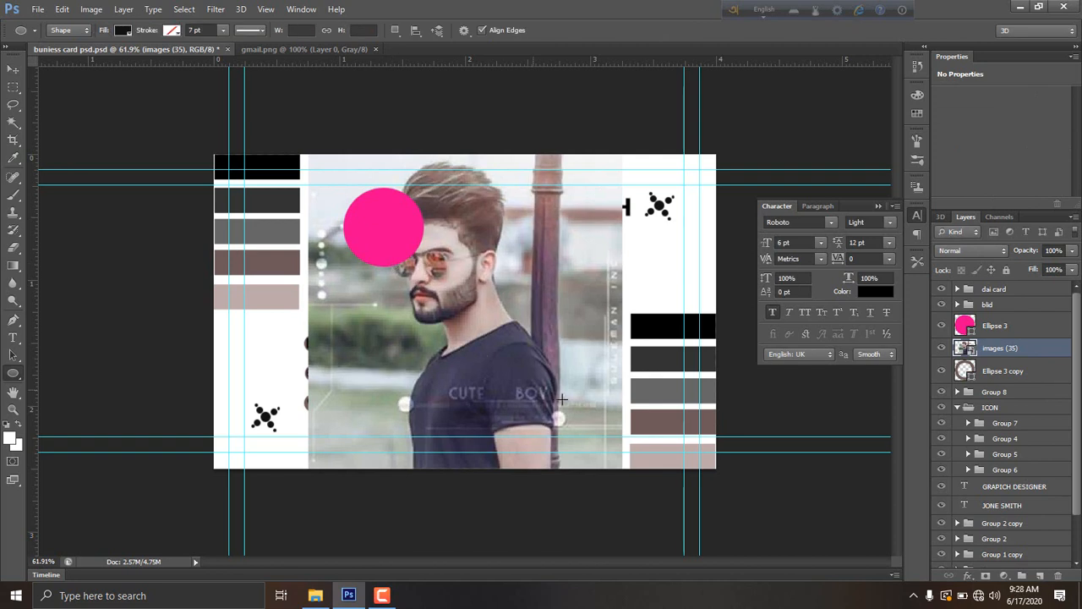
- Move the photo layer above the pink circle and clip it to that circle
left_click(13, 69)
left_click_drag(1000, 347, 1007, 319)
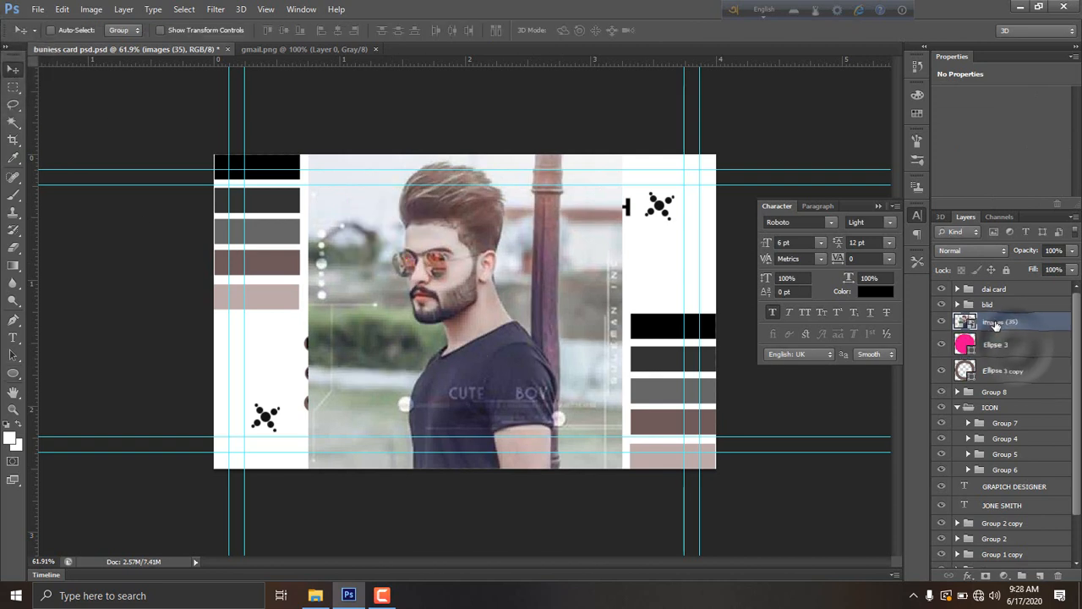
right_click(1010, 322)
left_click(857, 272)
- Scale the clipped photo to about 28% and position it so the man's head and shoulders fill the circle
key("ctrl+t")
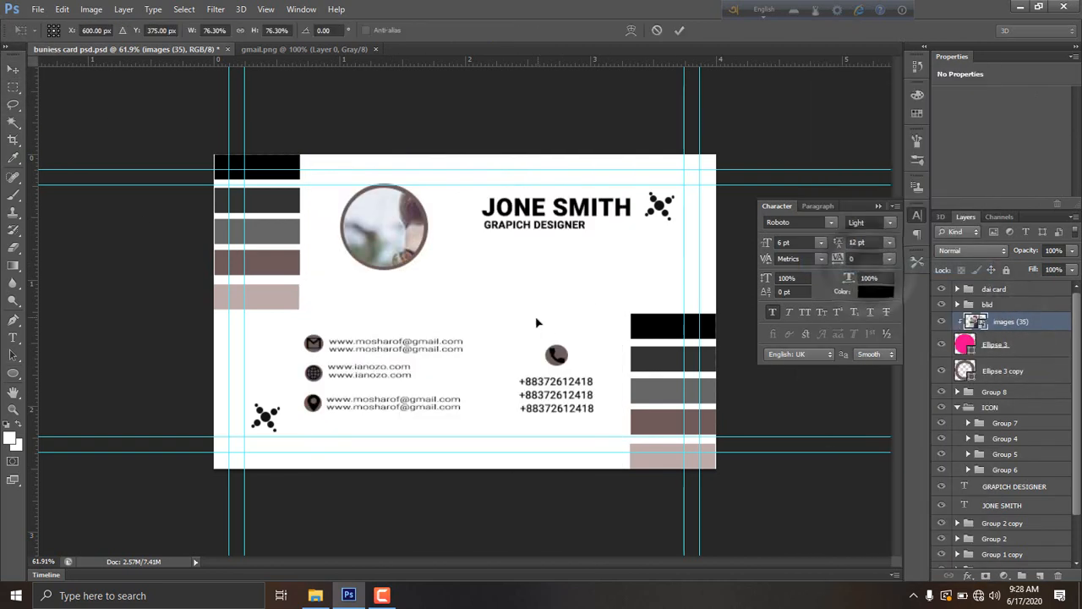
left_click_drag(624, 467, 423, 258)
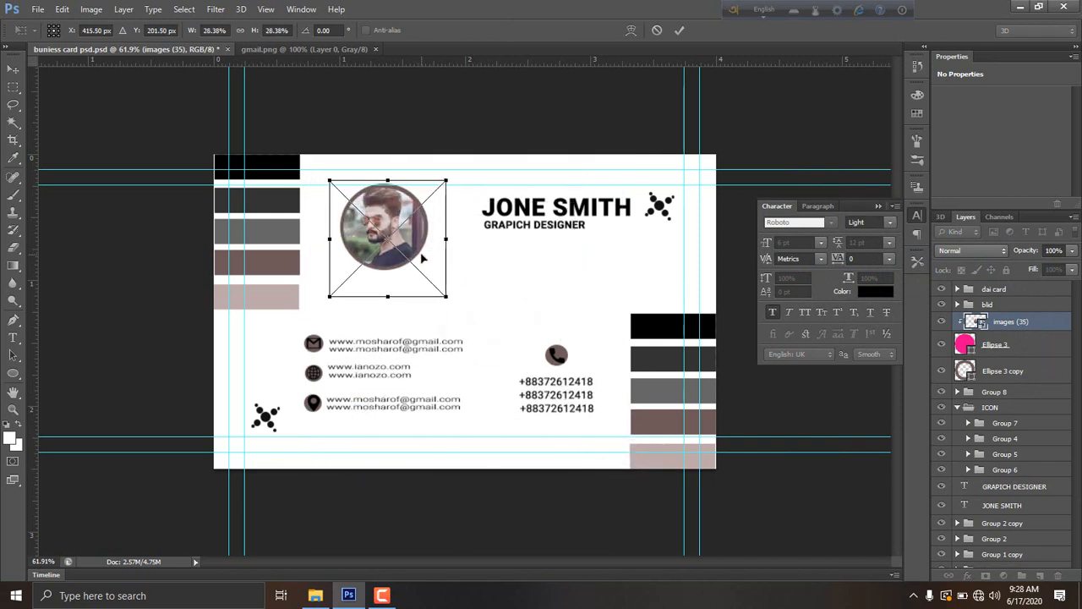
key("Return")
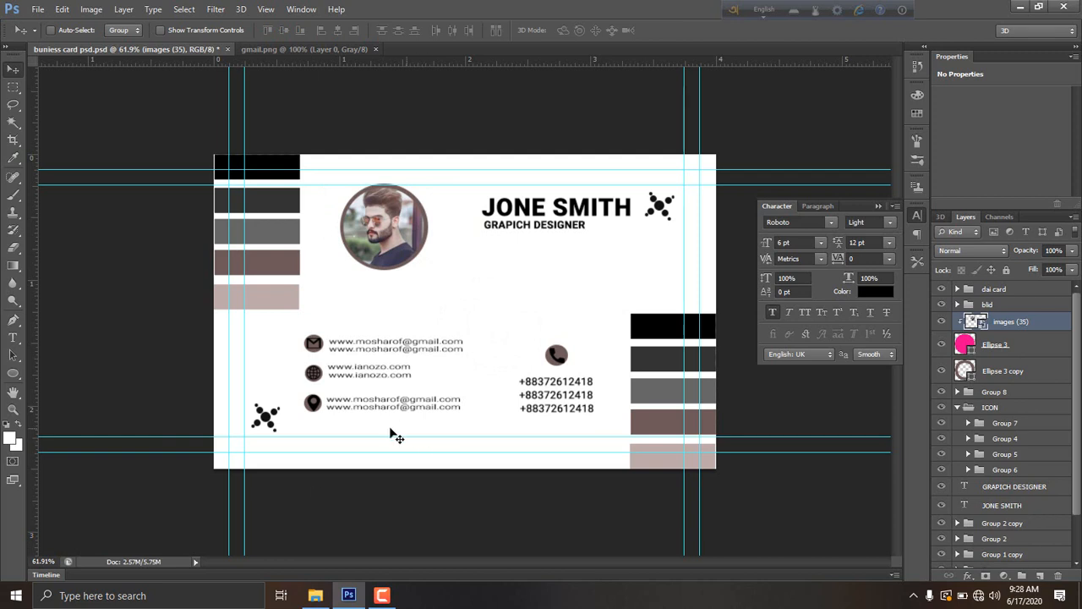
- Change the foreground colour to pinkish red f1184b
left_click(10, 437)
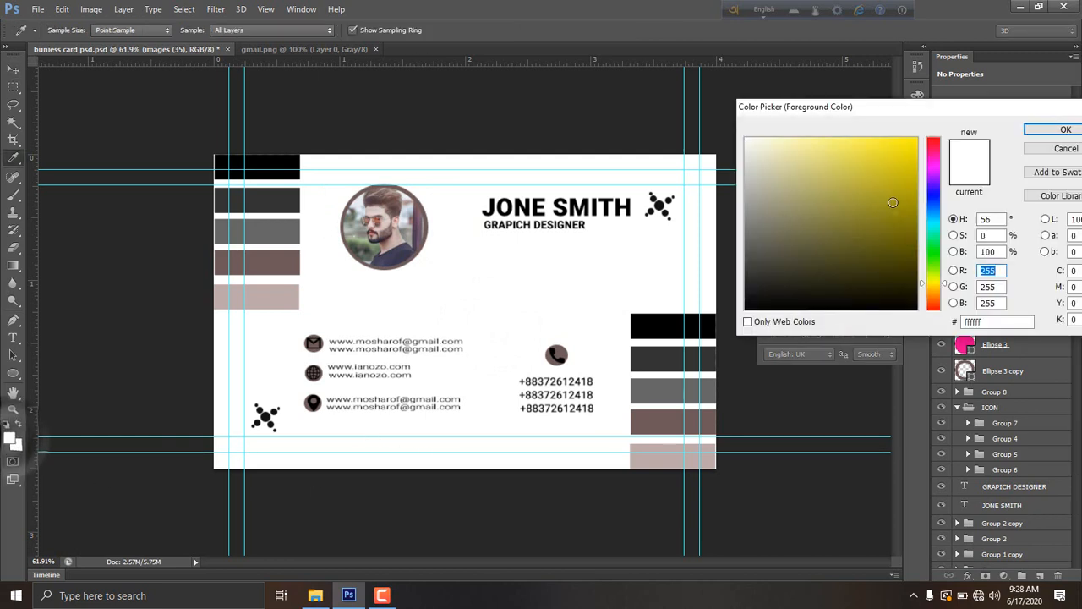
mouse_move(884, 200)
left_mouse_down()
mouse_move(900, 212)
mouse_move(887, 204)
left_mouse_up()
left_click_drag(890, 299, 885, 268)
left_click(930, 145)
left_click(914, 145)
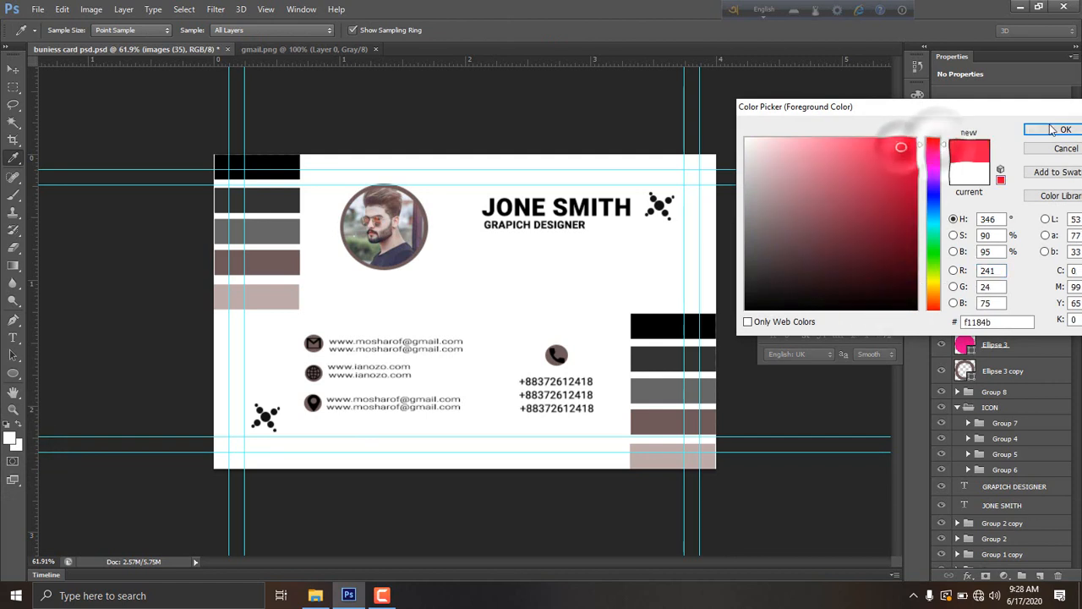
left_click(1066, 129)
- Draw a thin red line about 332 by 9 px below the photo and align its start with the tonal rectangles' edge
left_click(12, 372)
left_click(76, 370)
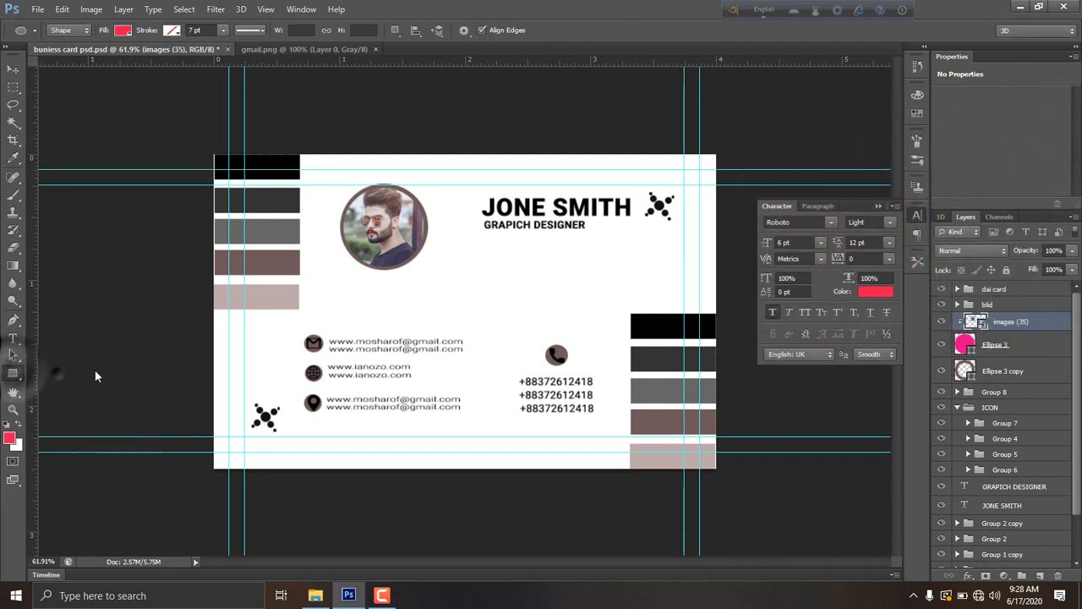
left_click_drag(304, 303, 443, 306)
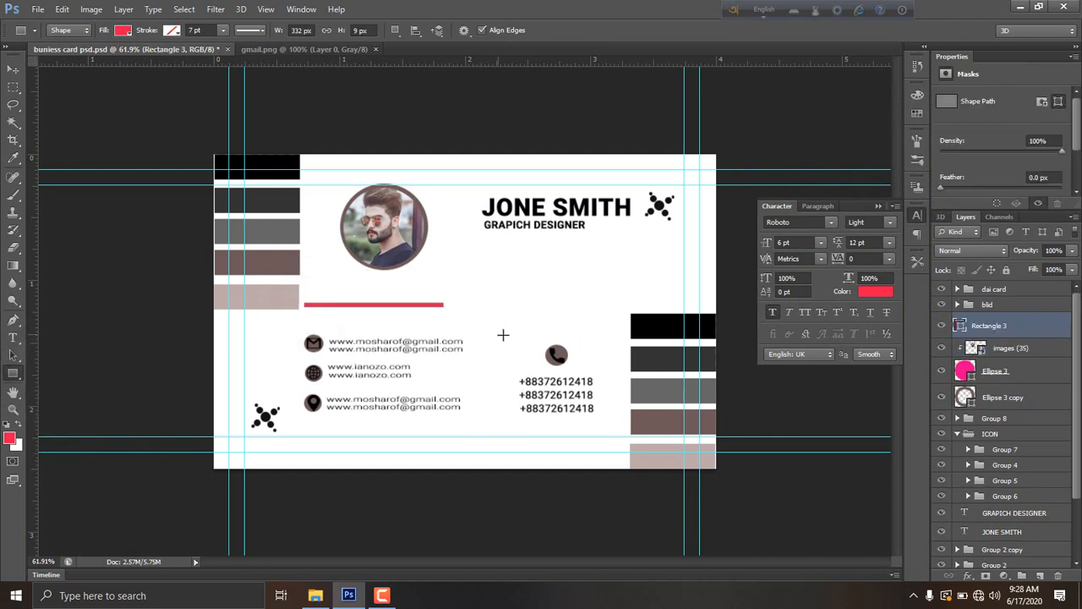
left_click(12, 70)
left_click_drag(213, 170, 210, 171)
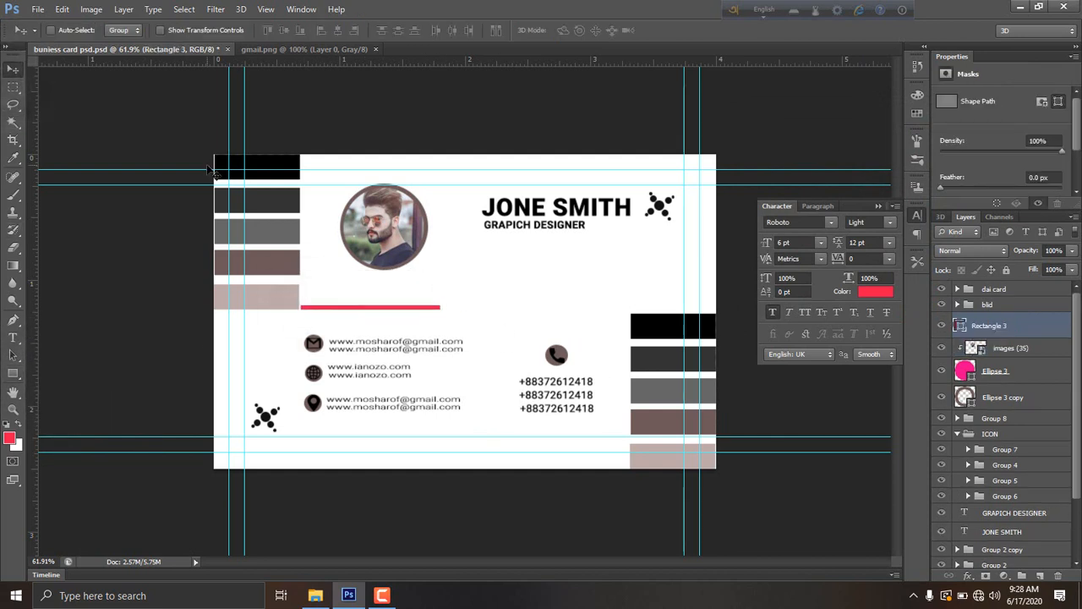
- Duplicate the red line across to the lower tonal stack and level the original with the copy
left_click_drag(406, 306, 451, 314, "alt")
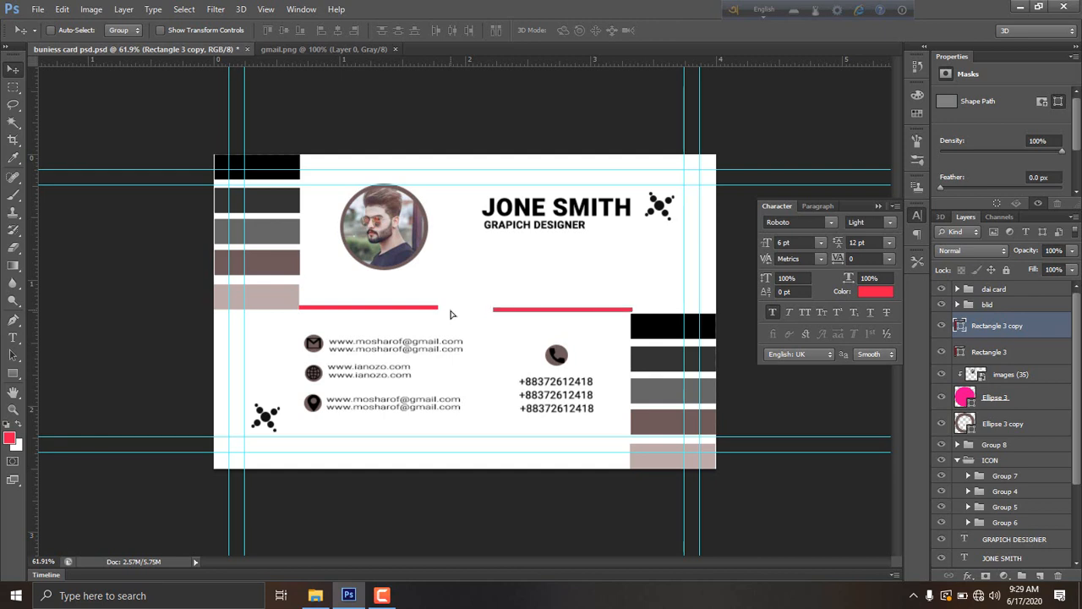
left_click(987, 352)
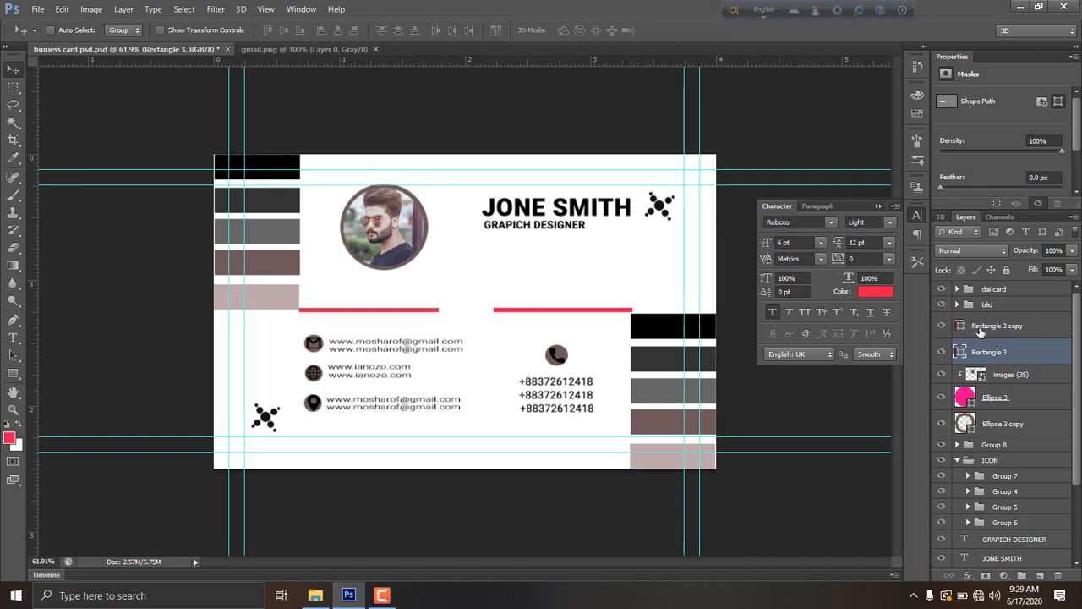
- Add a gradient overlay to the copied line
left_click(981, 332)
right_click(1000, 325)
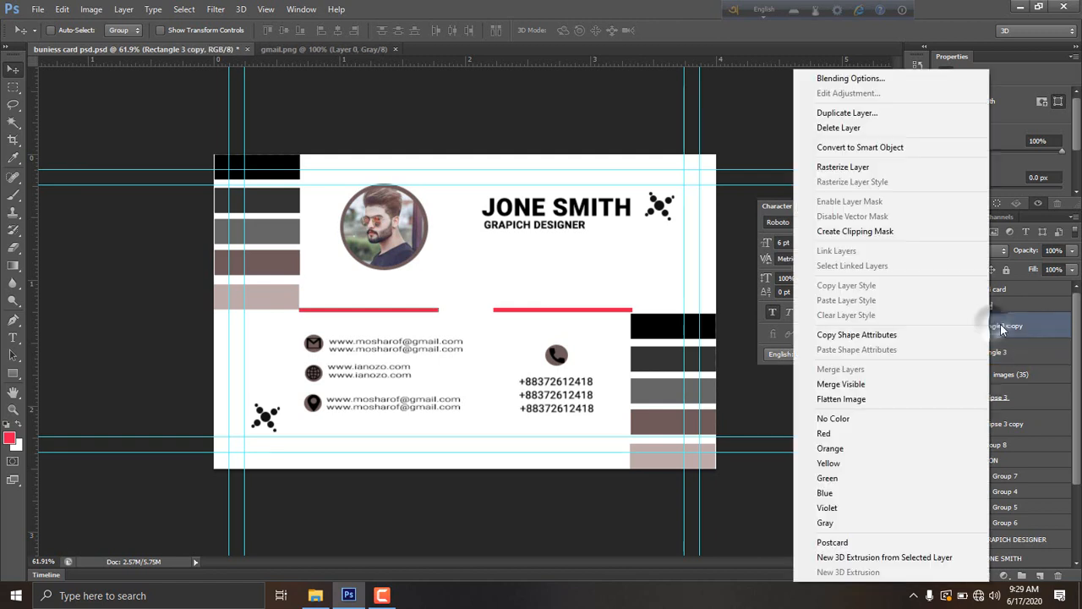
left_click(816, 84)
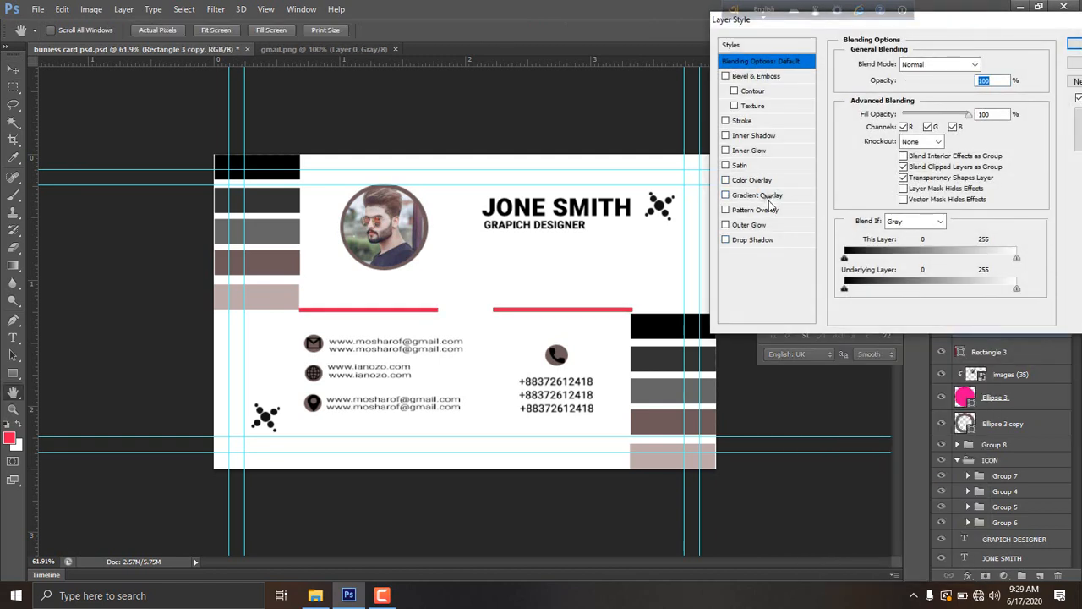
left_click(761, 196)
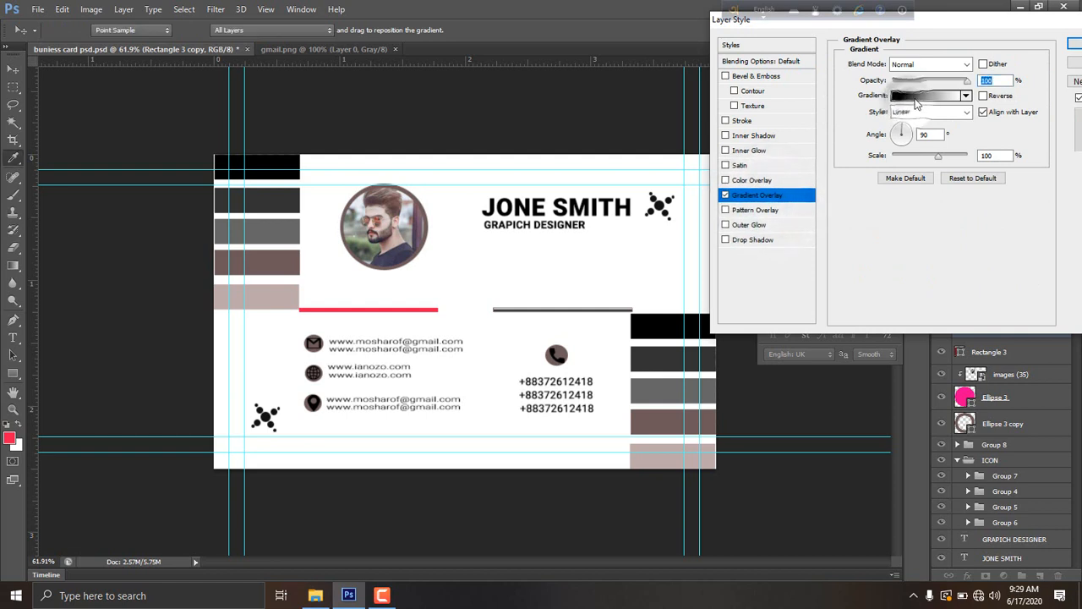
- Choose the black-to-white preset for the copied line's gradient overlay and apply the layer style
left_click(918, 100)
left_click(913, 95)
left_click(934, 95)
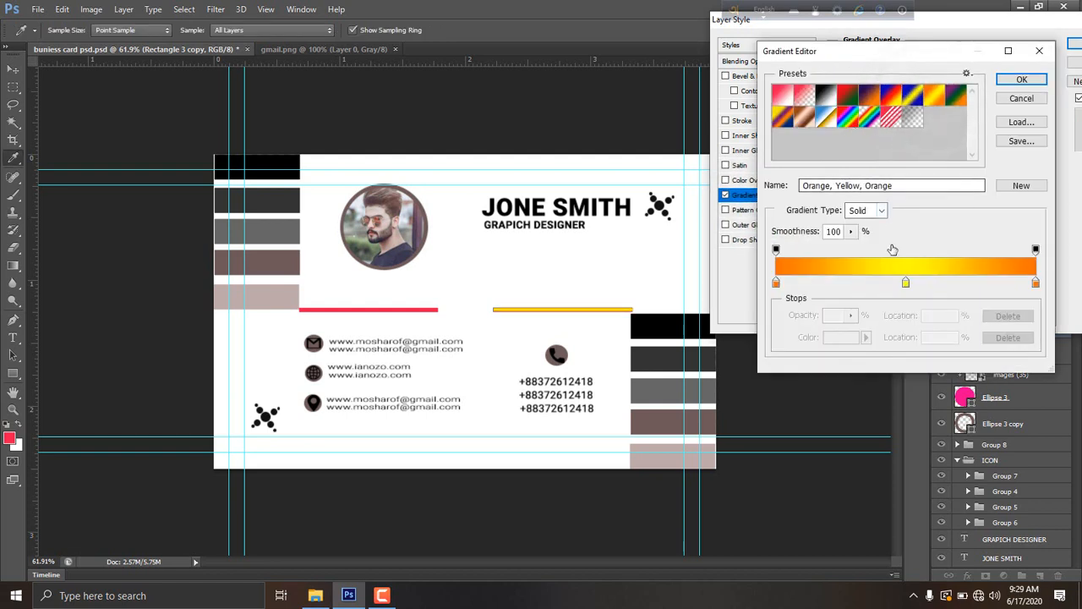
left_click(805, 95)
left_click(783, 96)
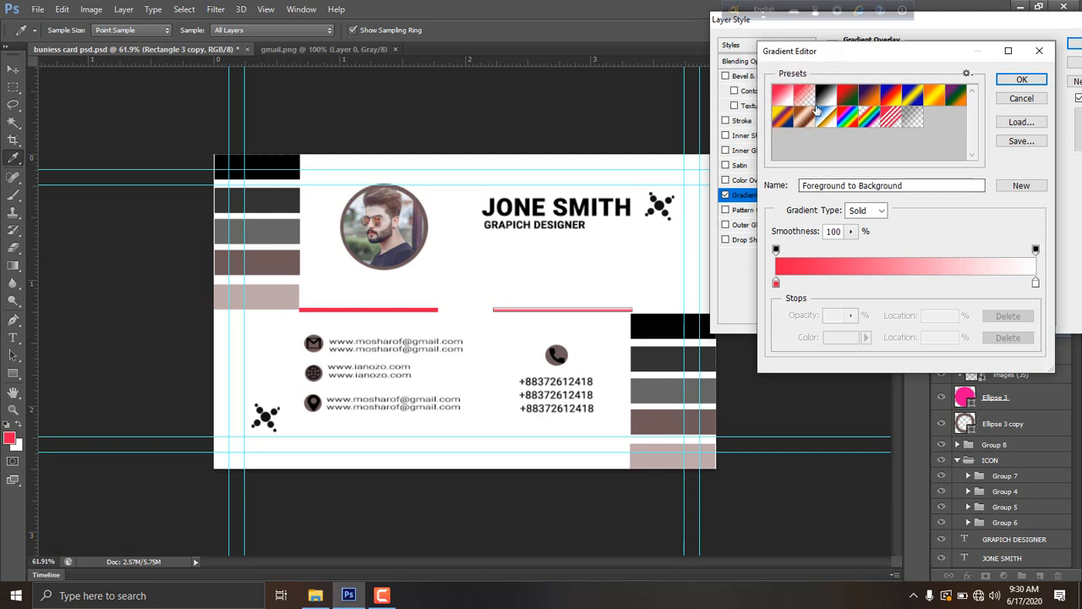
left_click(821, 96)
left_click(1021, 79)
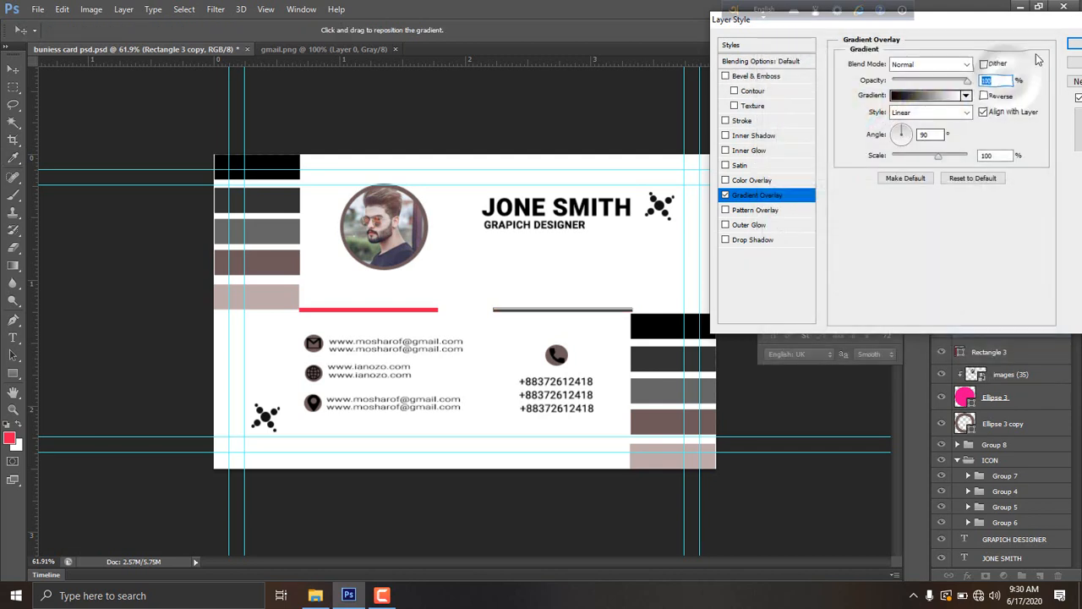
key("Return")
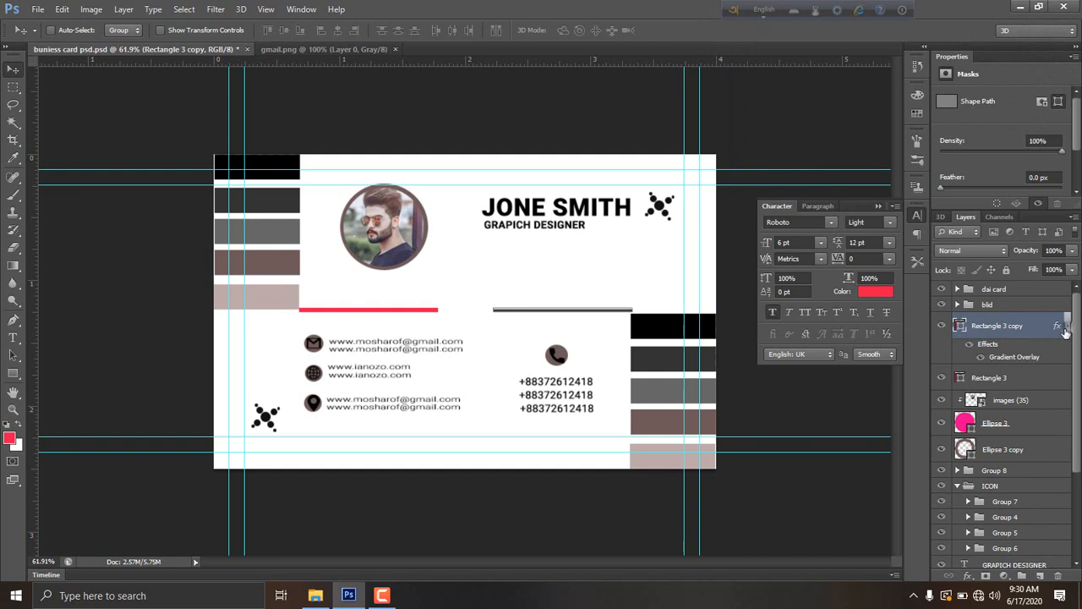
left_click(1066, 326)
- Apply the same black-to-white linear gradient overlay to the original line below the photo
right_click(989, 351)
left_click(849, 78)
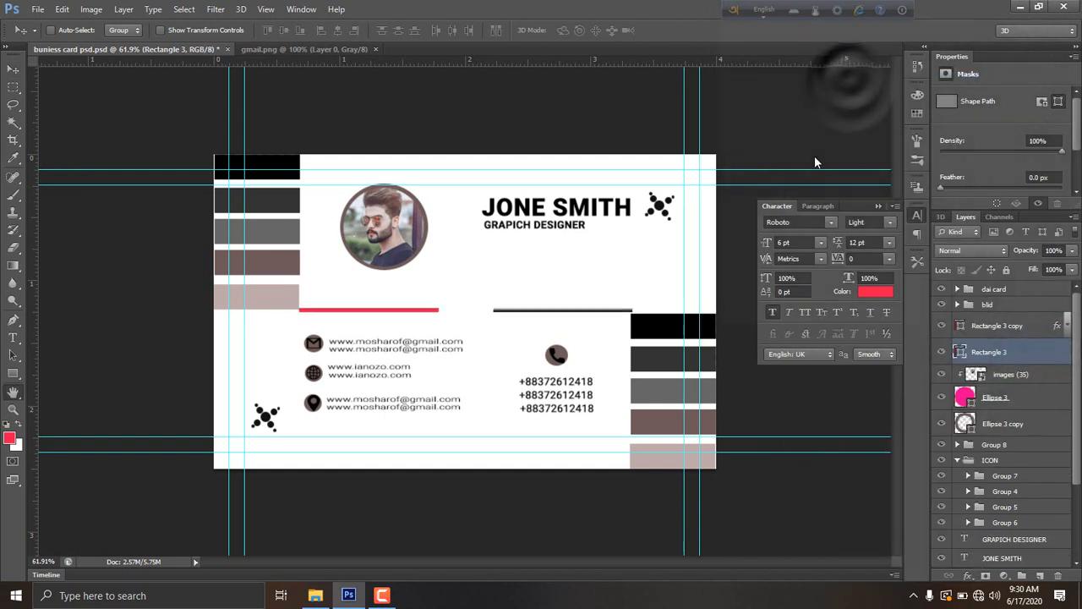
left_click(762, 195)
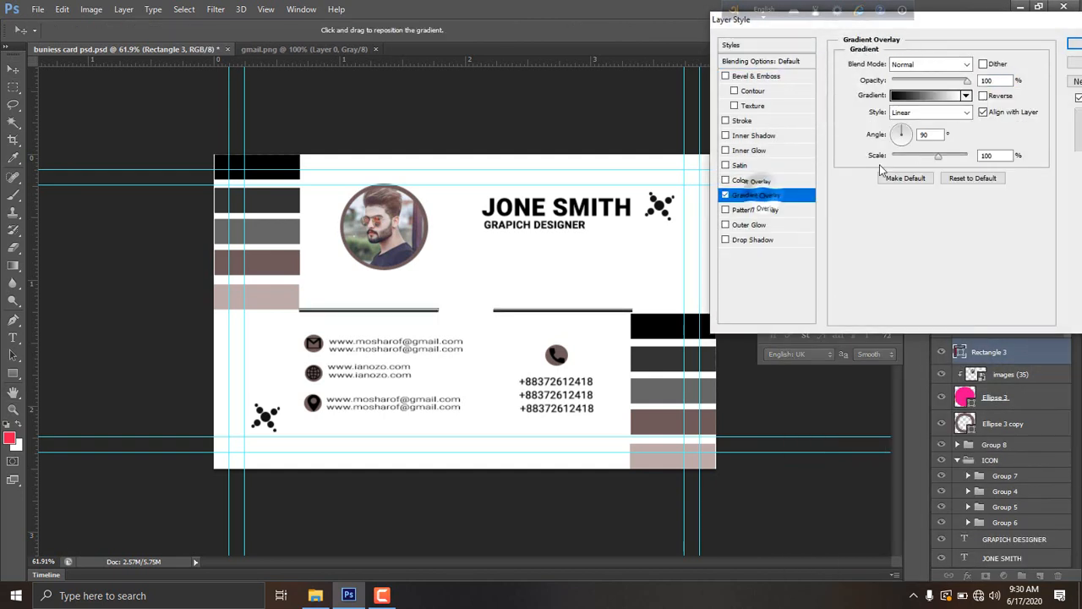
left_click(1072, 43)
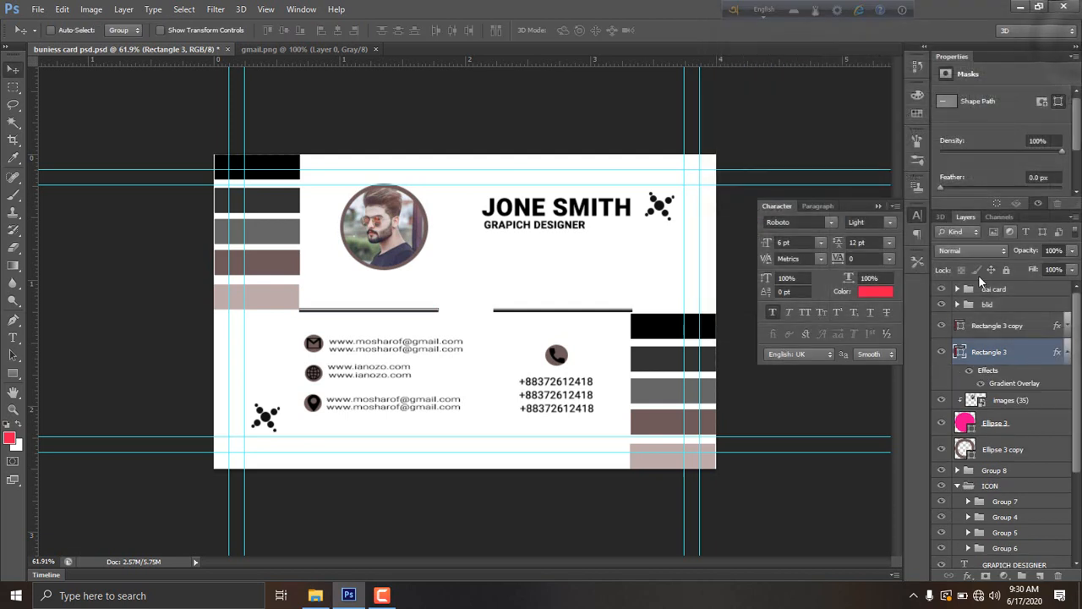
left_click(1066, 351)
- Group the two lines, and group them together with the photo and both circle layers
left_click(1052, 327, "shift")
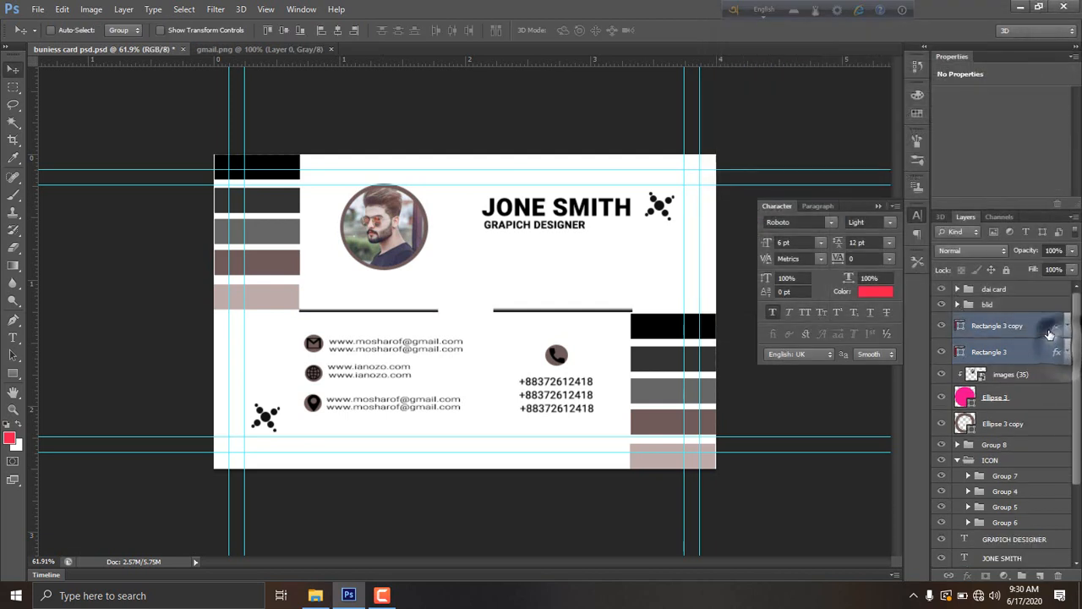
key("ctrl+g")
left_click(1020, 386, "shift")
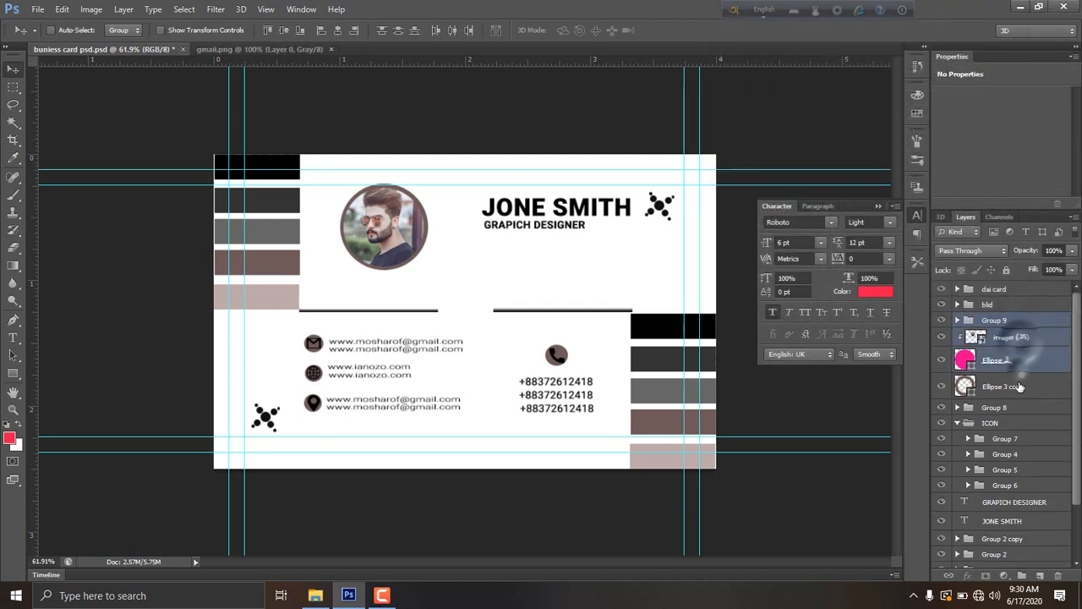
key("ctrl+g")
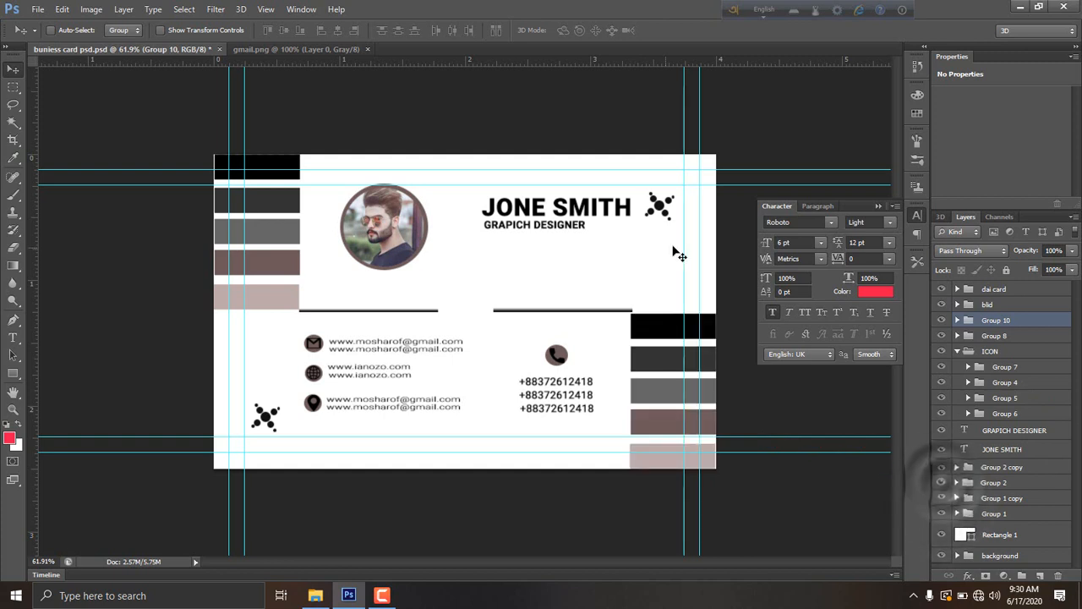
- Duplicate the dot emblem beside the name, place the copy between the two divider lines and rotate it into an upright cross
left_click(994, 482)
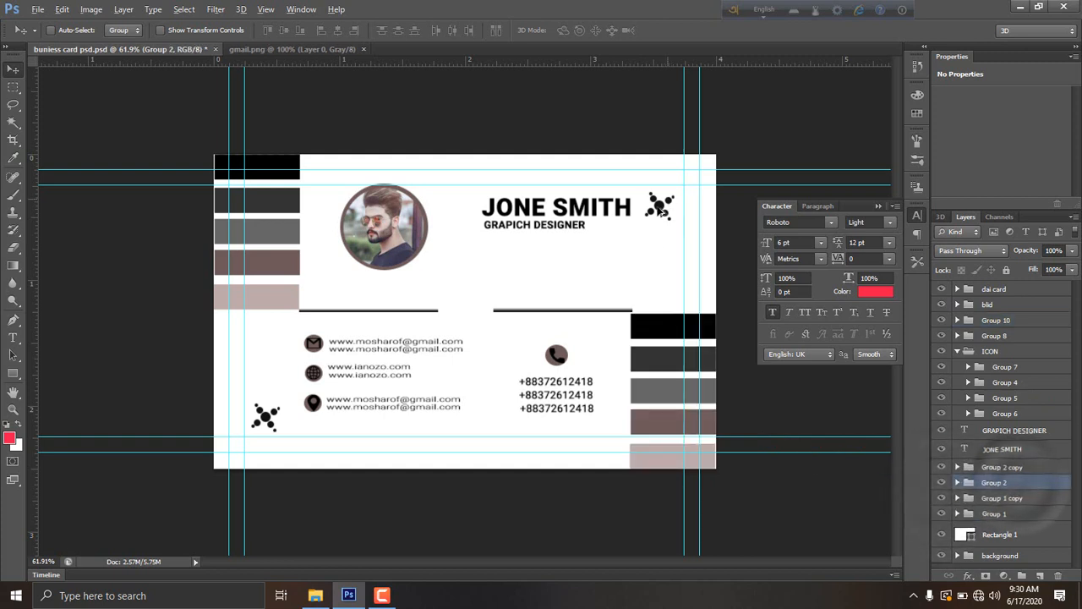
left_click_drag(659, 210, 527, 319)
key("ctrl+t")
key("Return")
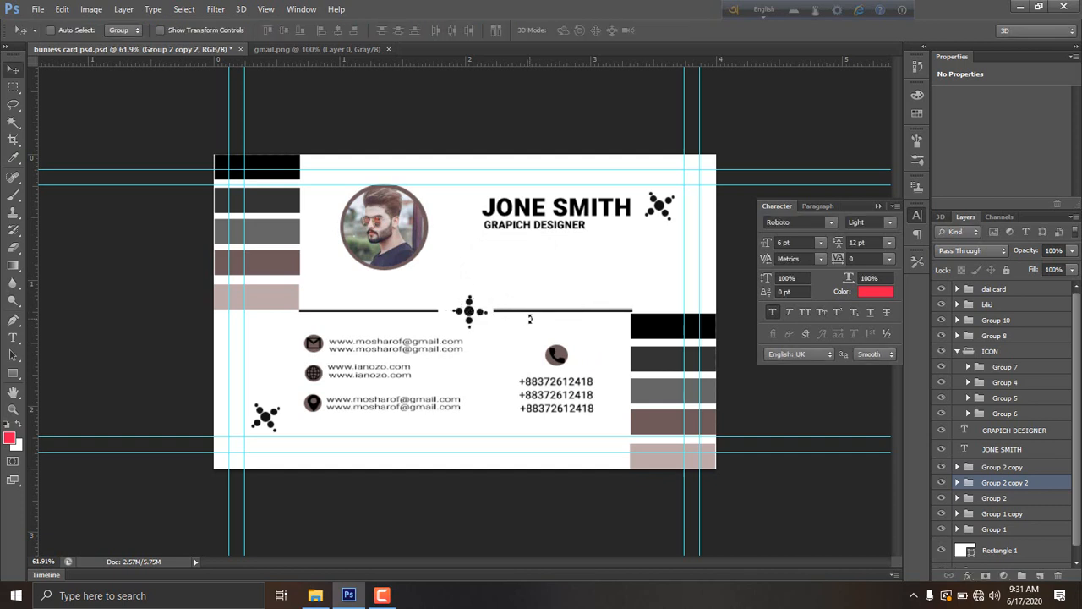
- Scale the emblem copy between the divider lines down to about 67% of its size
key("ctrl+t")
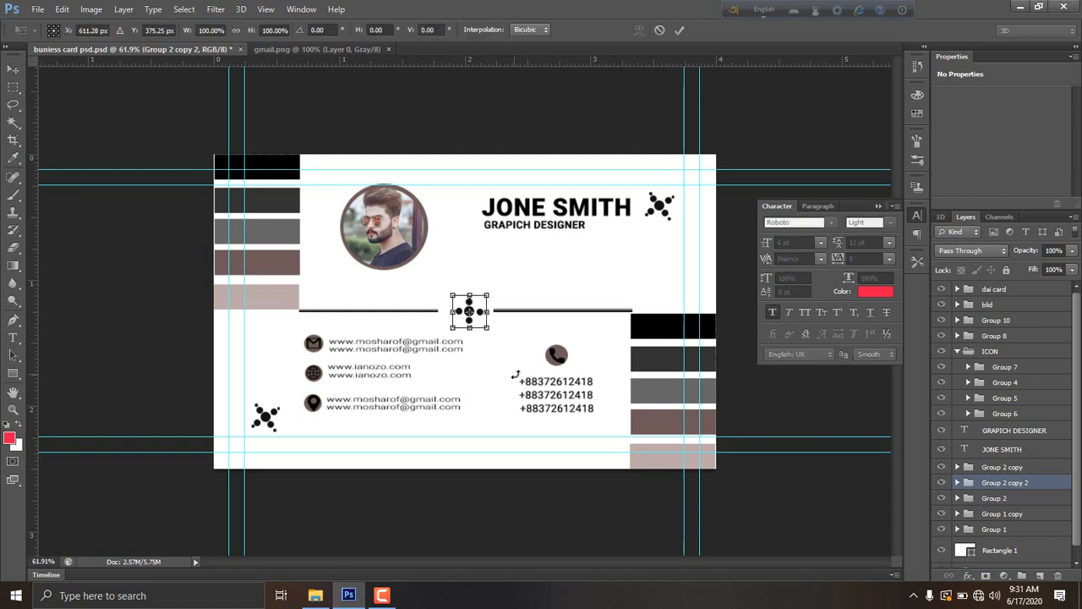
scroll(466, 332, "up", 4)
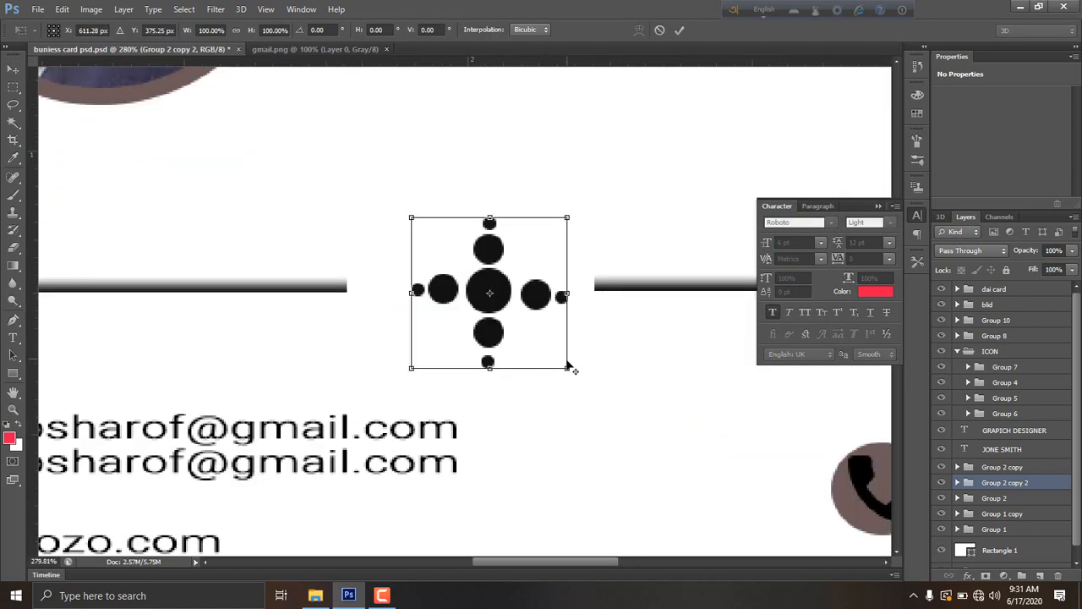
left_click_drag(567, 365, 541, 342)
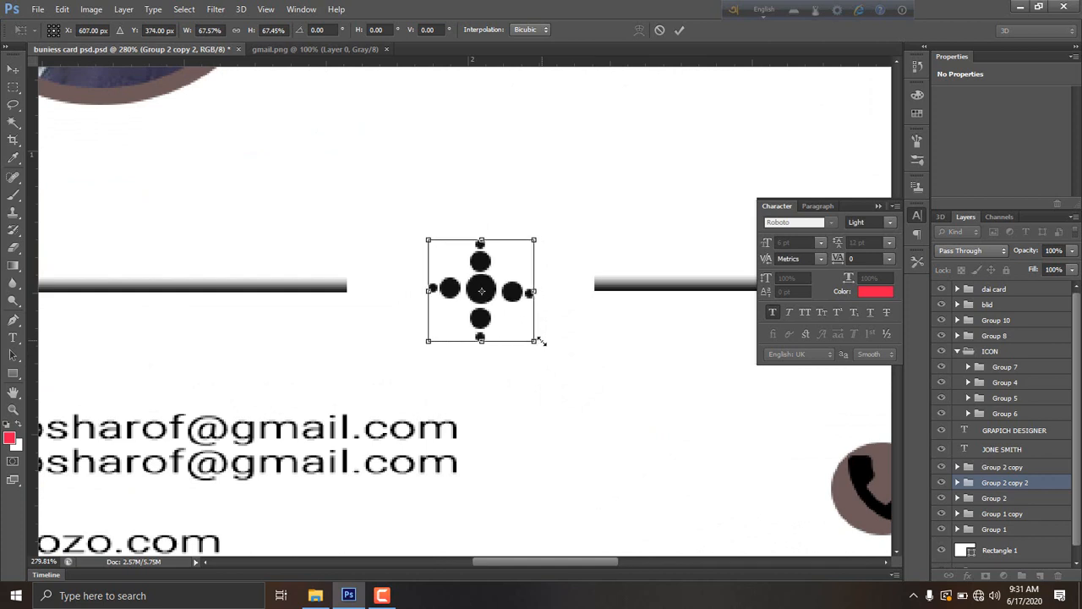
key("Return")
scroll(541, 326, "down", 5)
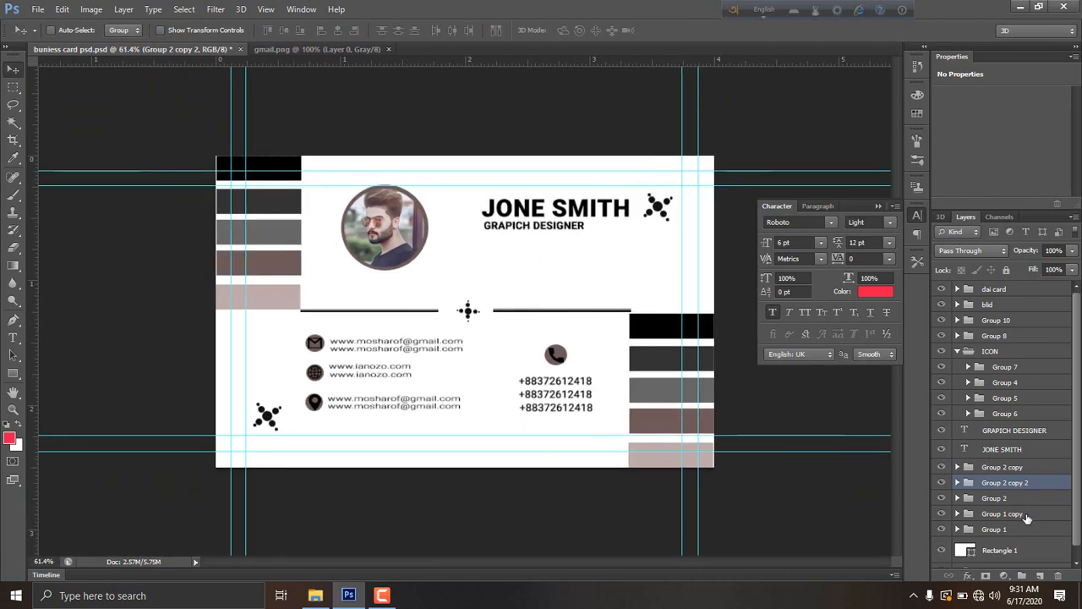
- Give the small emblem copy a gradient overlay from the Foreground to Transparent preset, with its first stop sampled from the dark brown rectangle
right_click(955, 485)
left_click(952, 140)
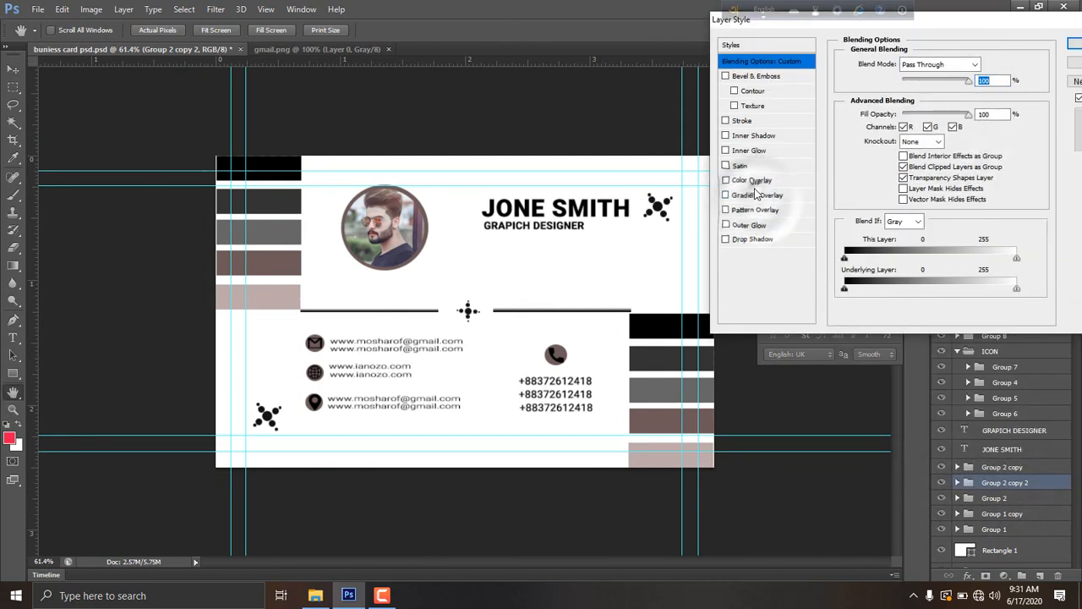
left_click(757, 195)
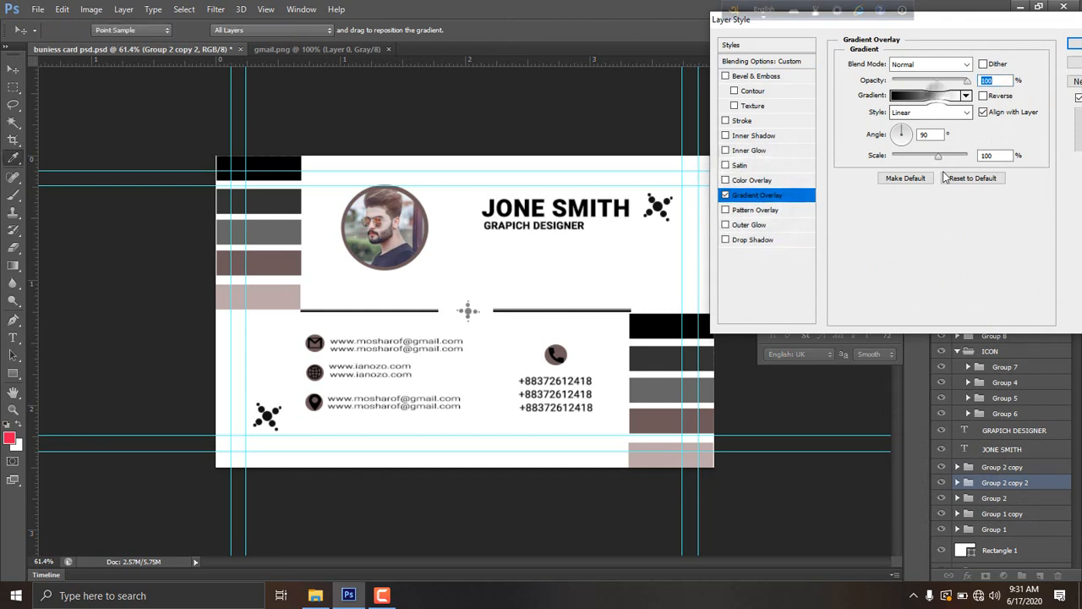
left_click(926, 112)
left_click(804, 96)
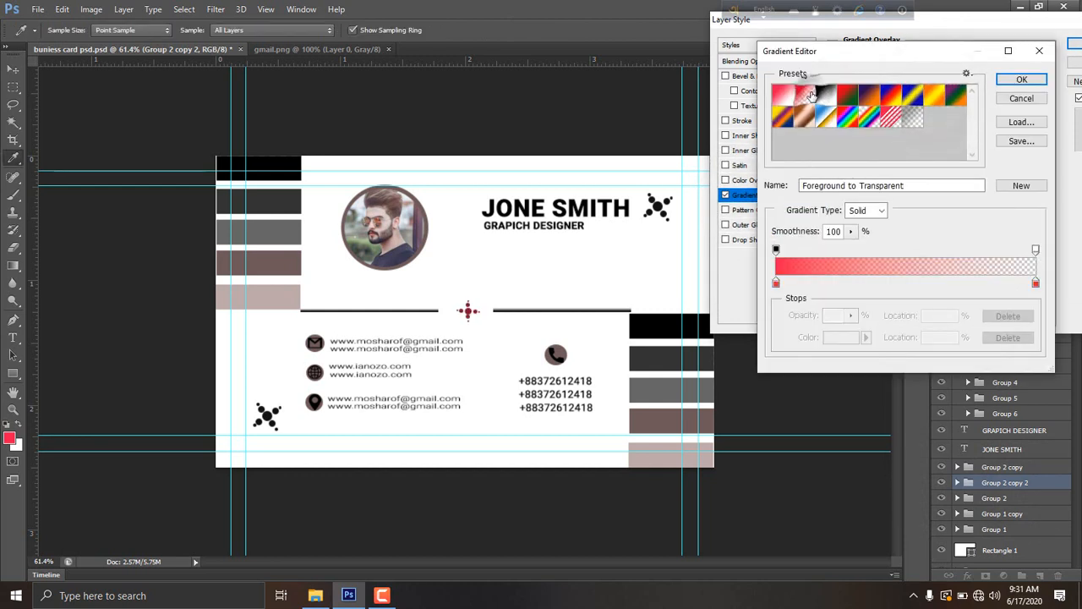
left_click(652, 413)
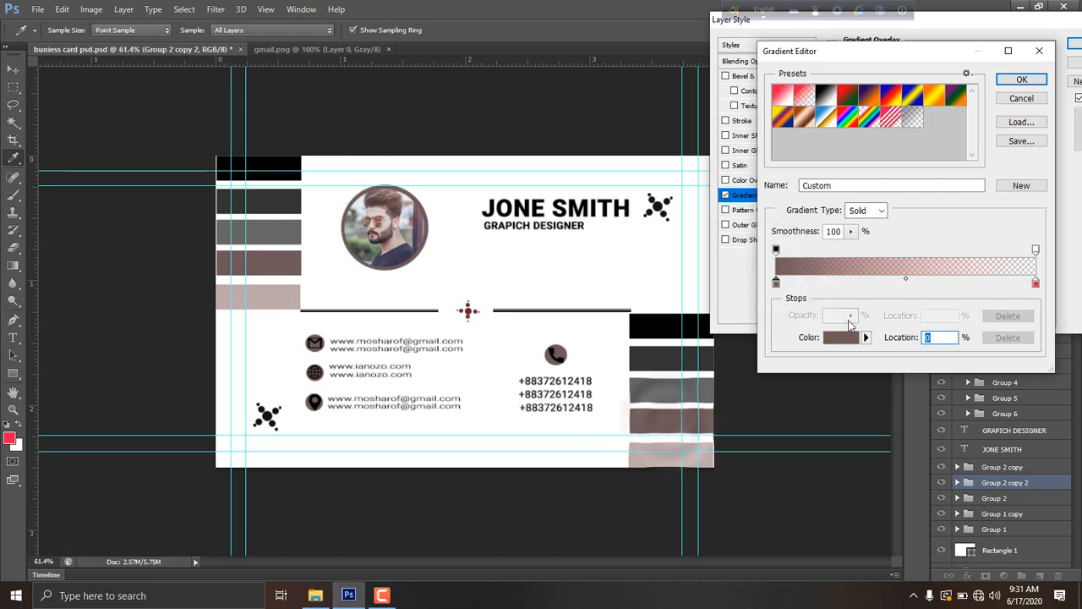
left_click(1021, 79)
left_click(1071, 44)
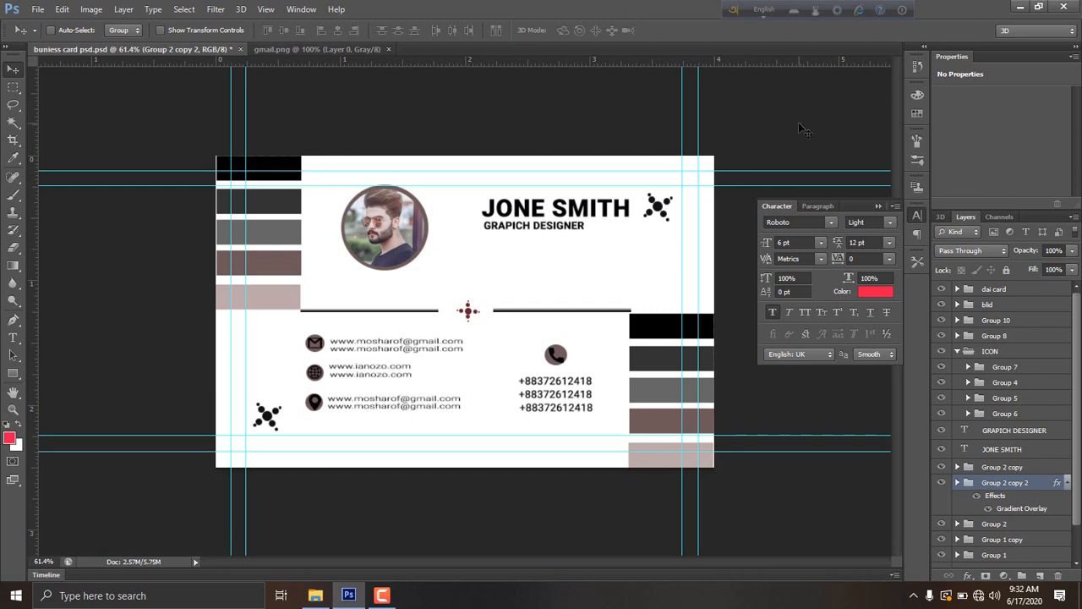
- Move the name and job title together down and closer to the photo, level with its middle
left_click(964, 430)
left_click(964, 449, "shift")
left_click_drag(964, 449, 534, 232)
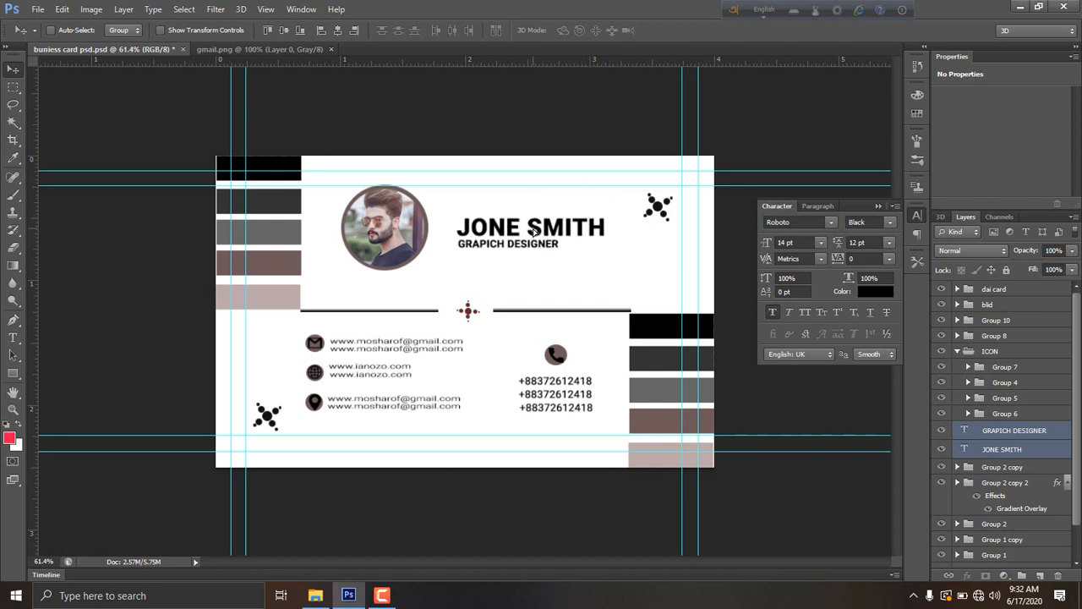
- Toggle the visibility of the two corner dot emblems to compare the card with and without them
scroll(983, 543, "down", 2)
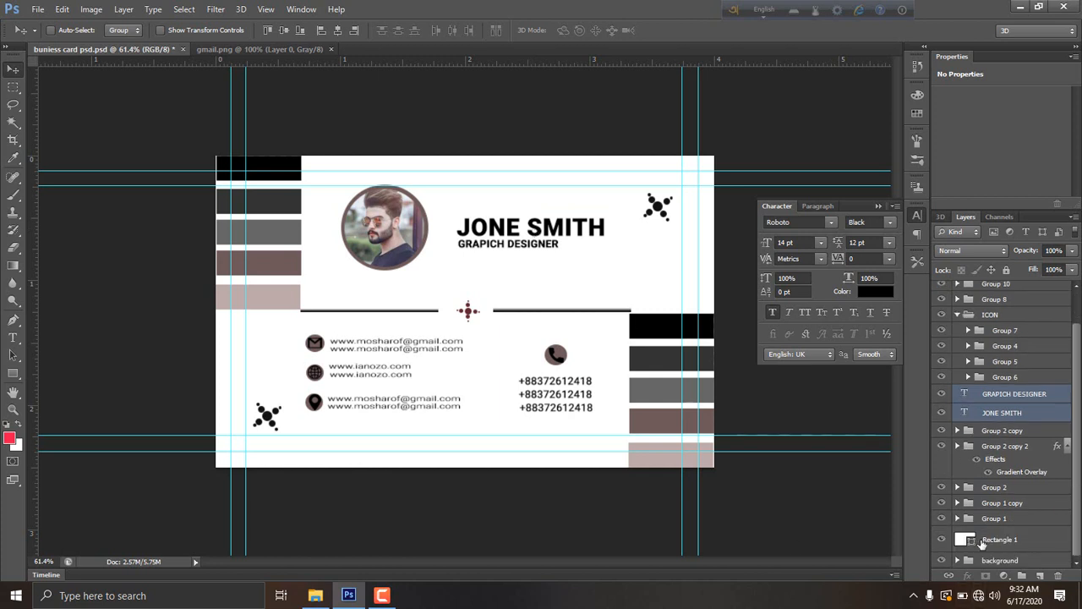
left_click(941, 487)
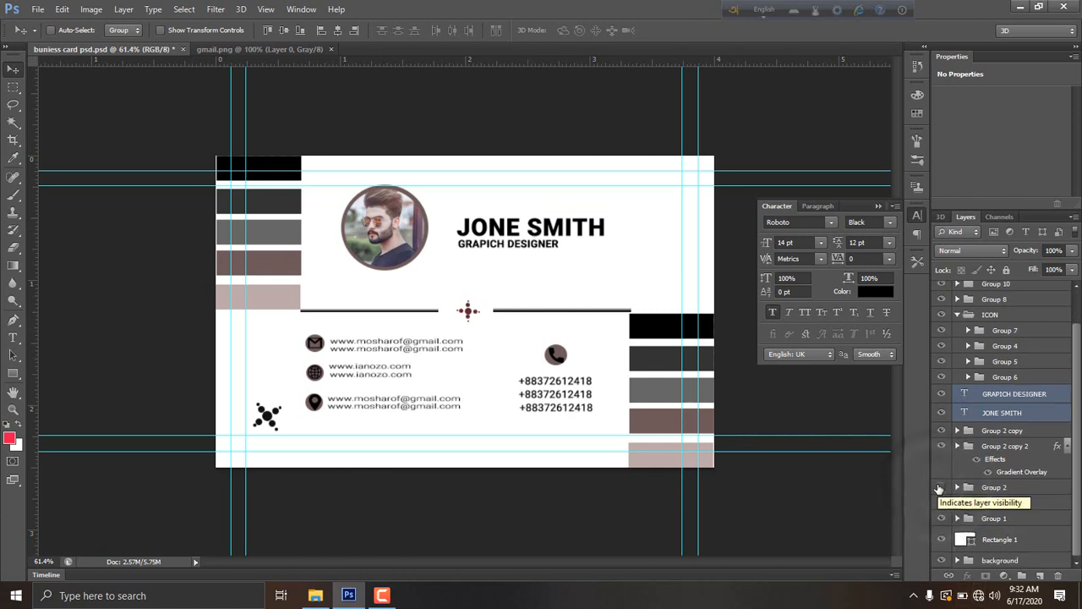
left_click(941, 431)
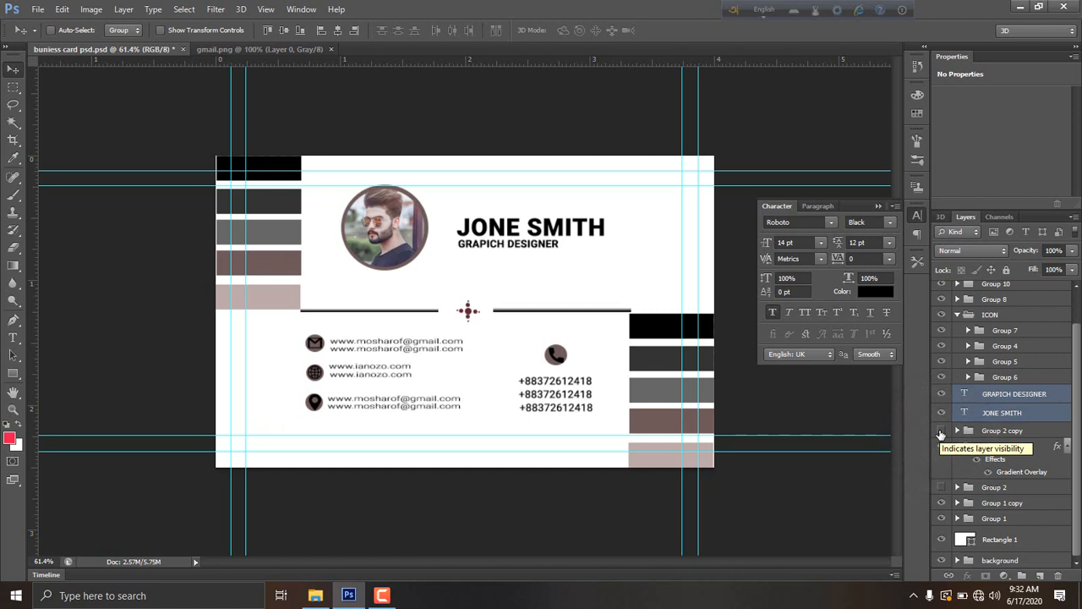
left_click(941, 431)
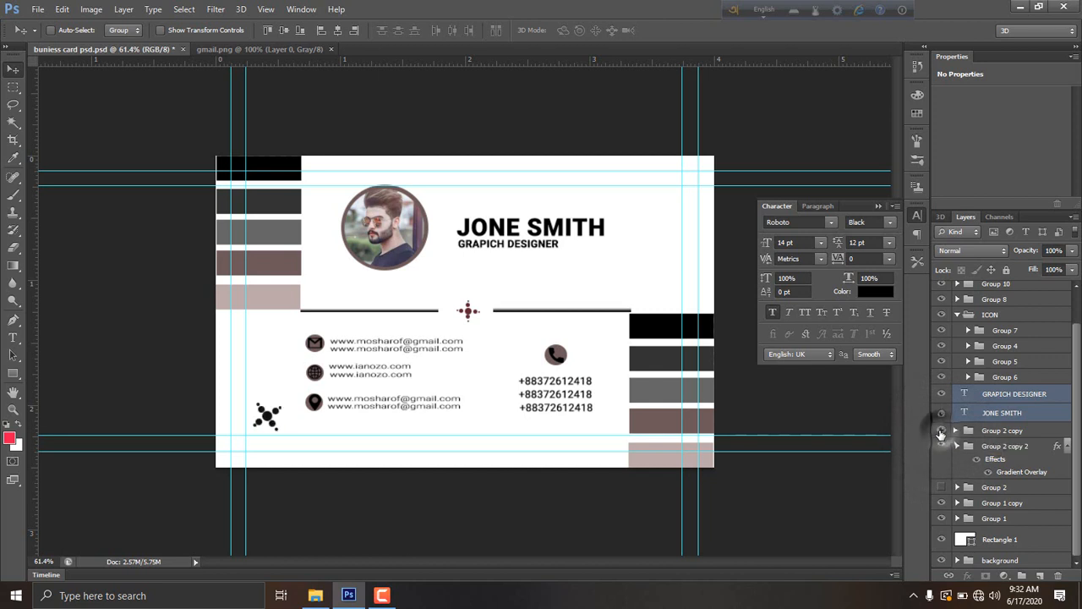
left_click(941, 431)
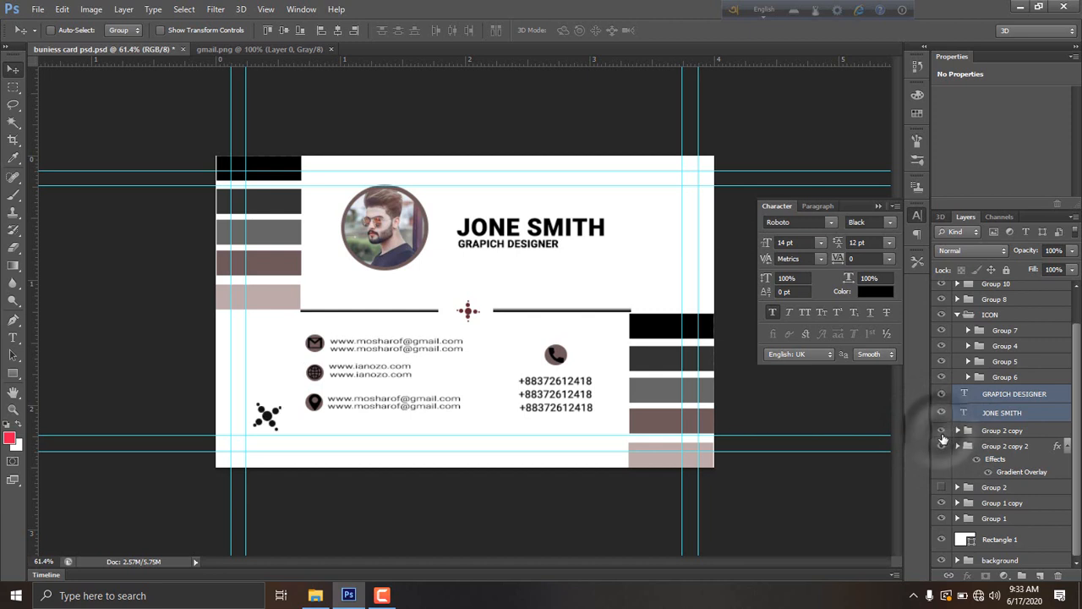
left_click(941, 487)
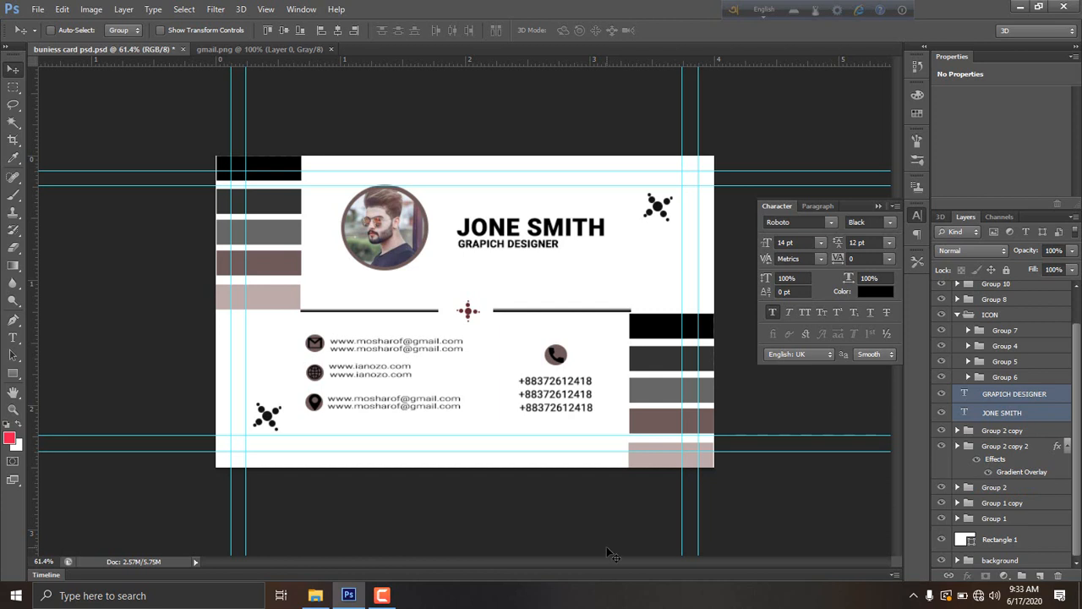
- Open Business-Card-Mockup.psd from the Business-Card-Mockup folder in Photoshop
left_click(382, 595)
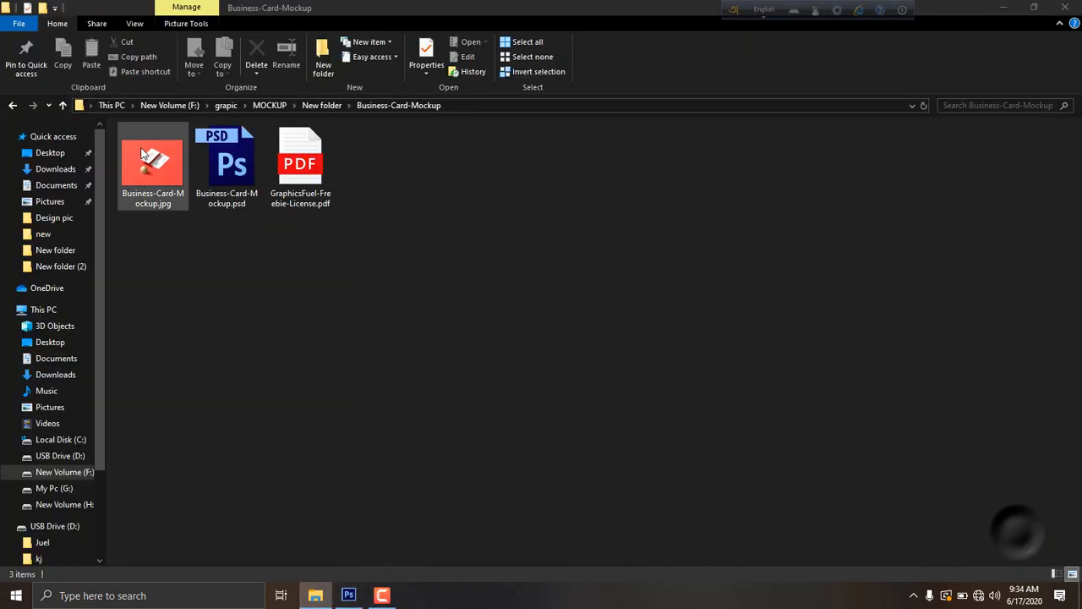
left_click_drag(152, 164, 243, 308)
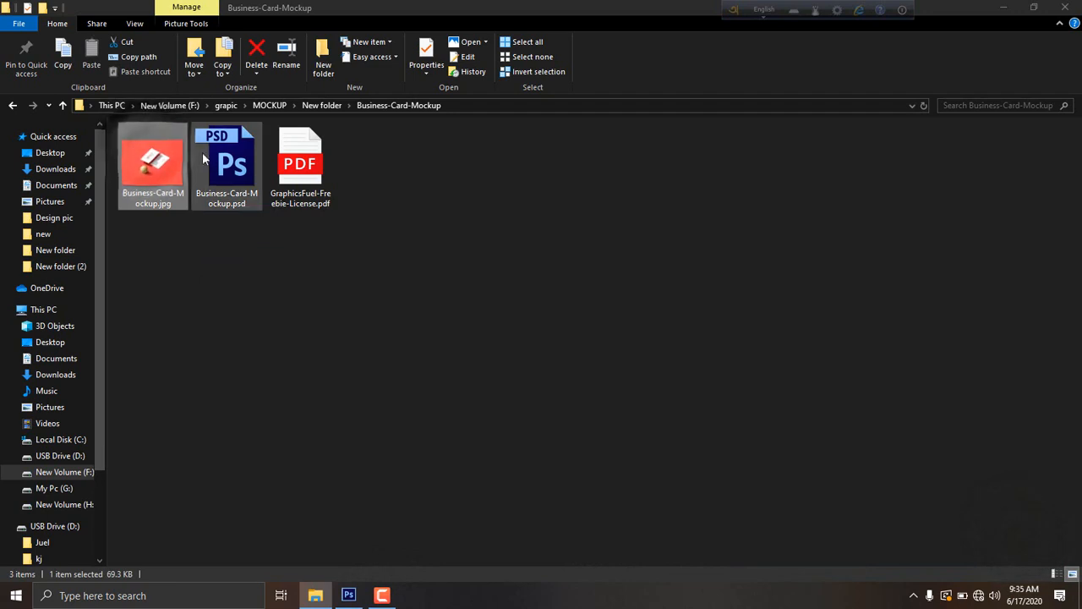
left_click_drag(227, 164, 298, 43)
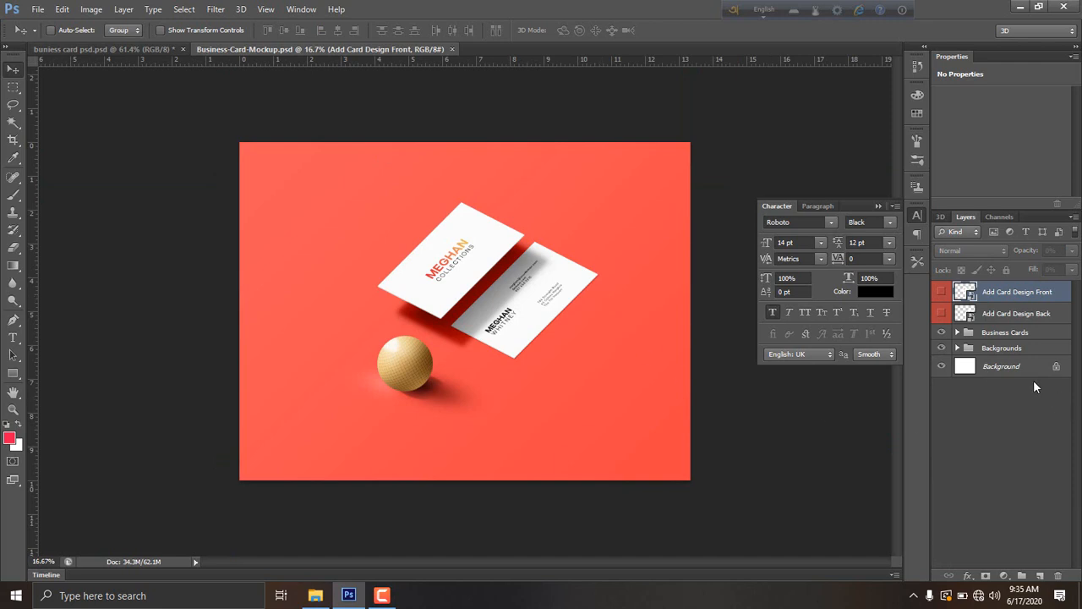
left_click(942, 332)
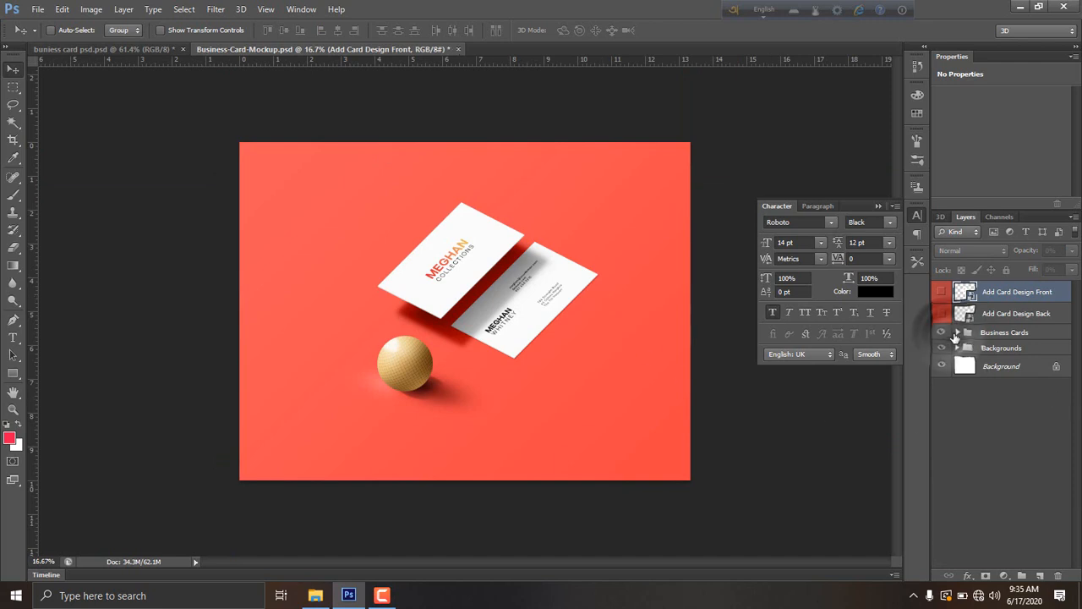
left_click(957, 332)
left_click(958, 332)
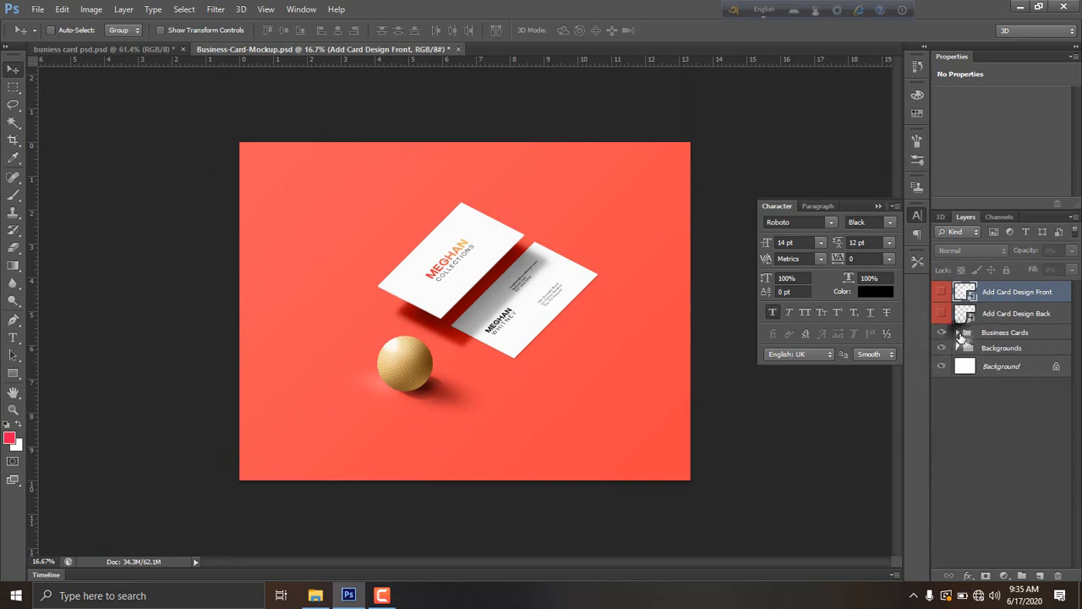
left_click(387, 597)
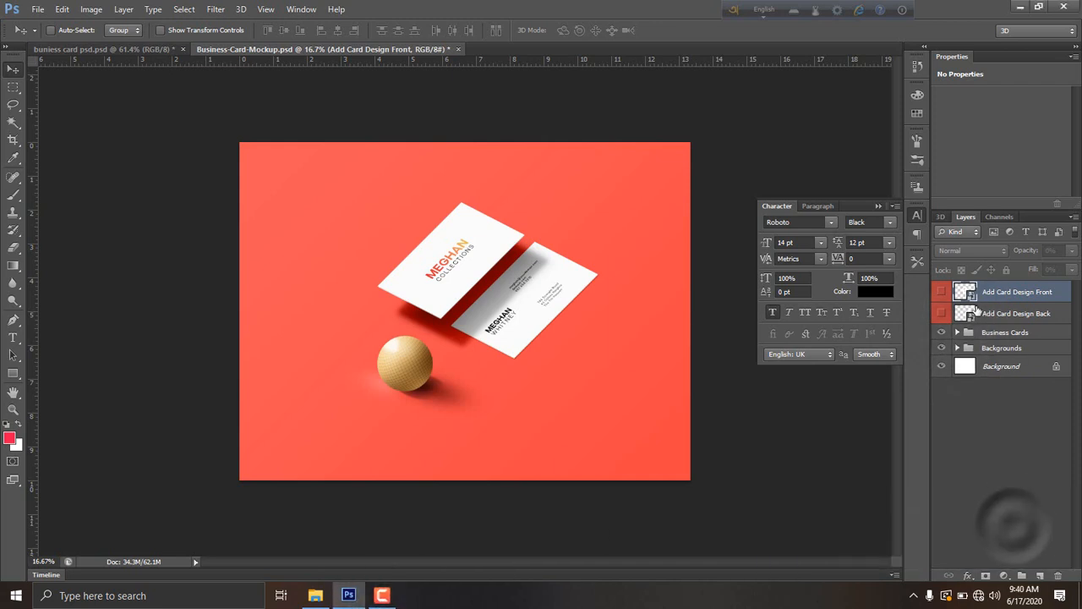
- Open the Add Card Design Front smart object and copy all card layers from Rectangle 1 up to the dai card group into it
double_click(970, 294)
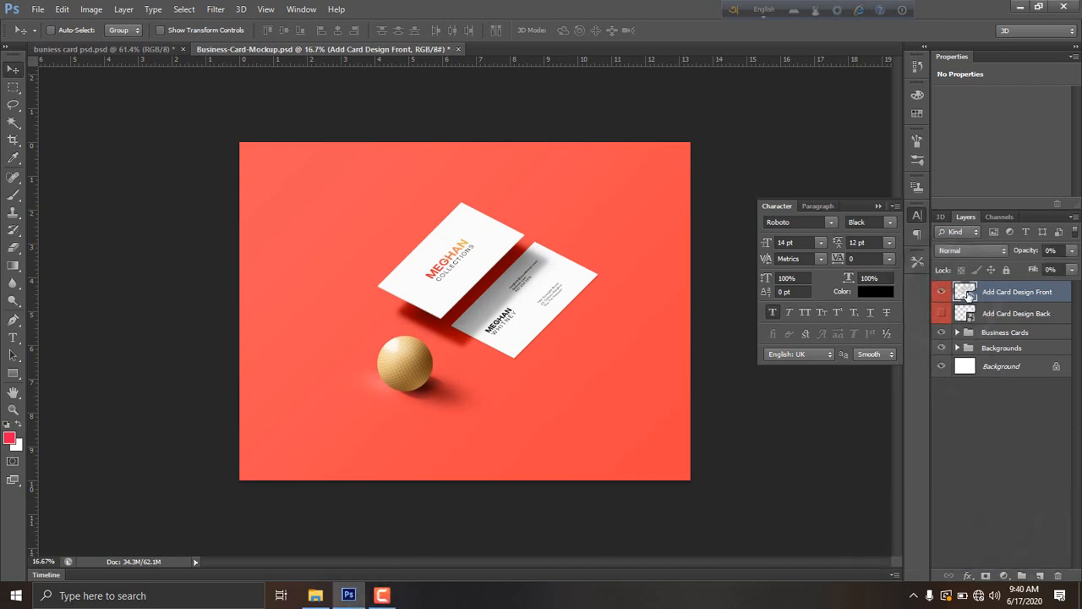
key("Return")
left_click(127, 50)
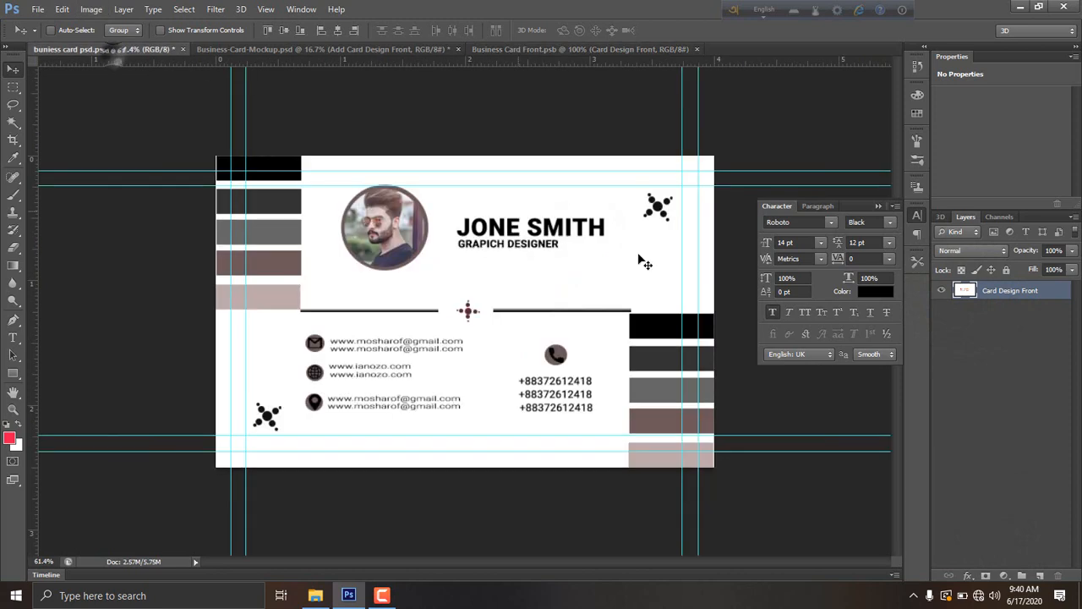
scroll(1006, 409, "down", 2)
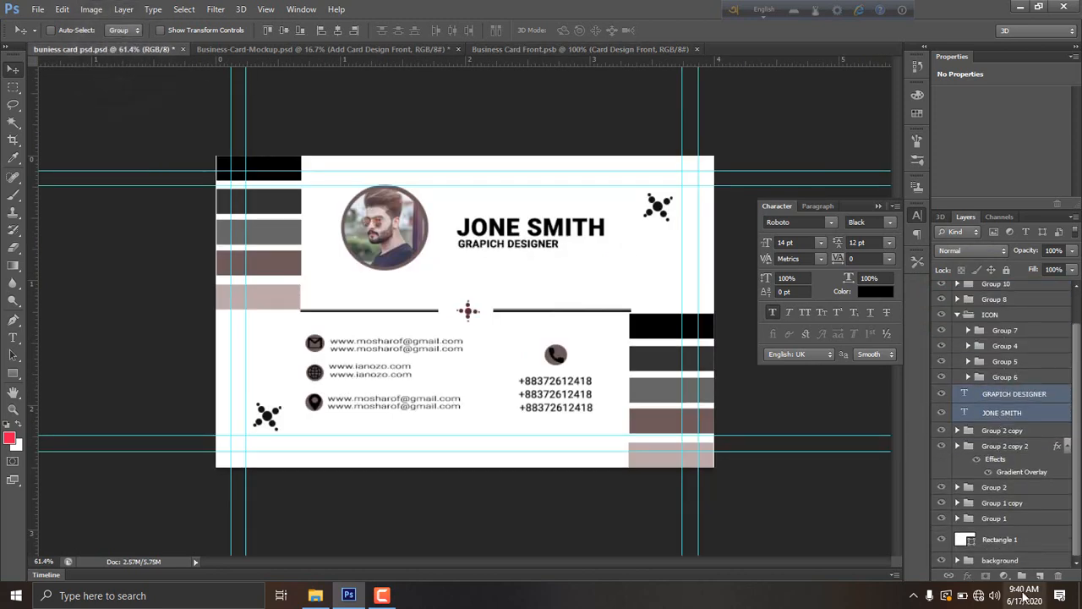
left_click(1006, 539, "shift")
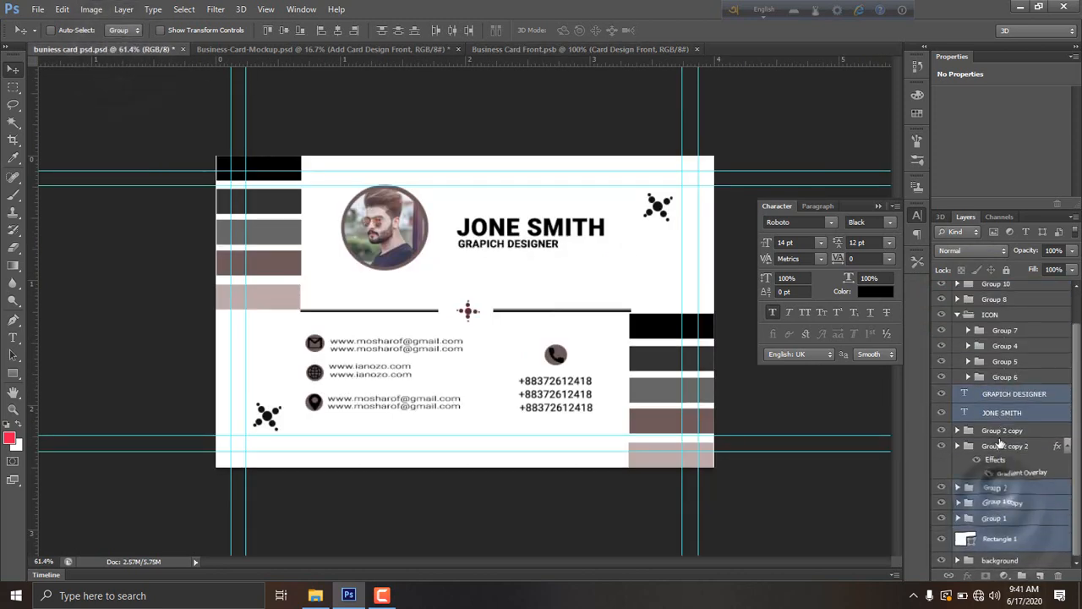
scroll(997, 338, "up", 2)
left_click(995, 309, "shift")
left_click(993, 290, "shift")
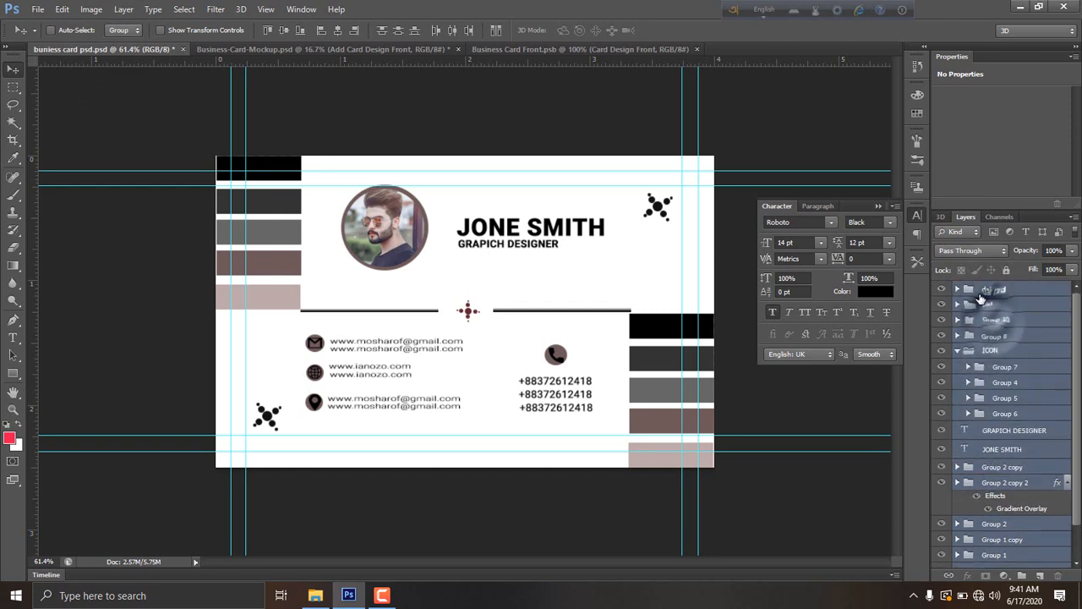
left_click_drag(568, 146, 441, 271)
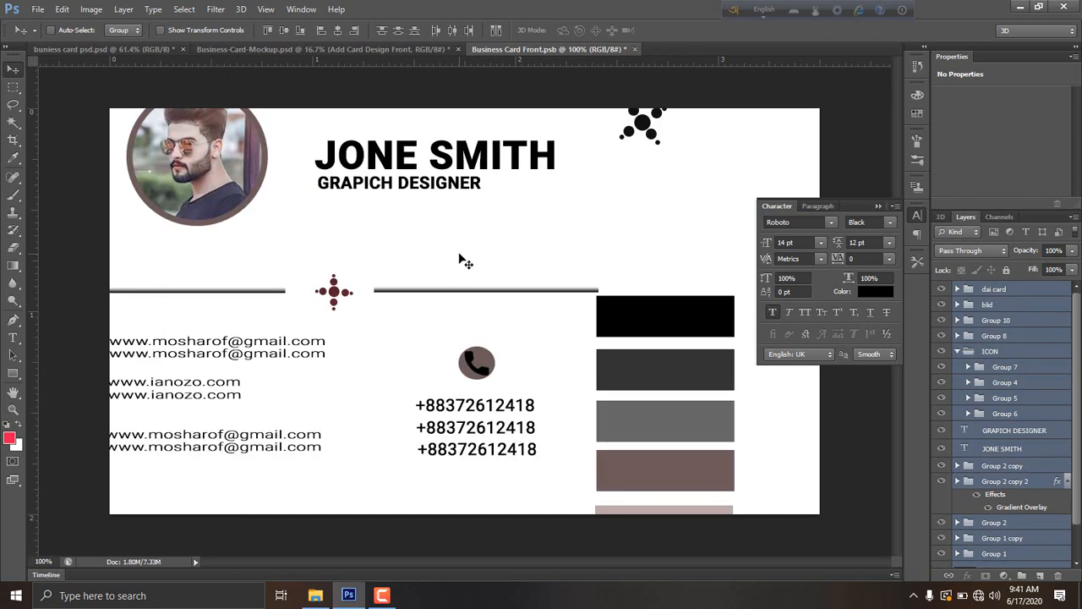
- Transform the pasted card artwork to about 83% width and 77% height and reposition it within the front card canvas
key("ctrl+t")
left_click_drag(514, 269, 632, 310)
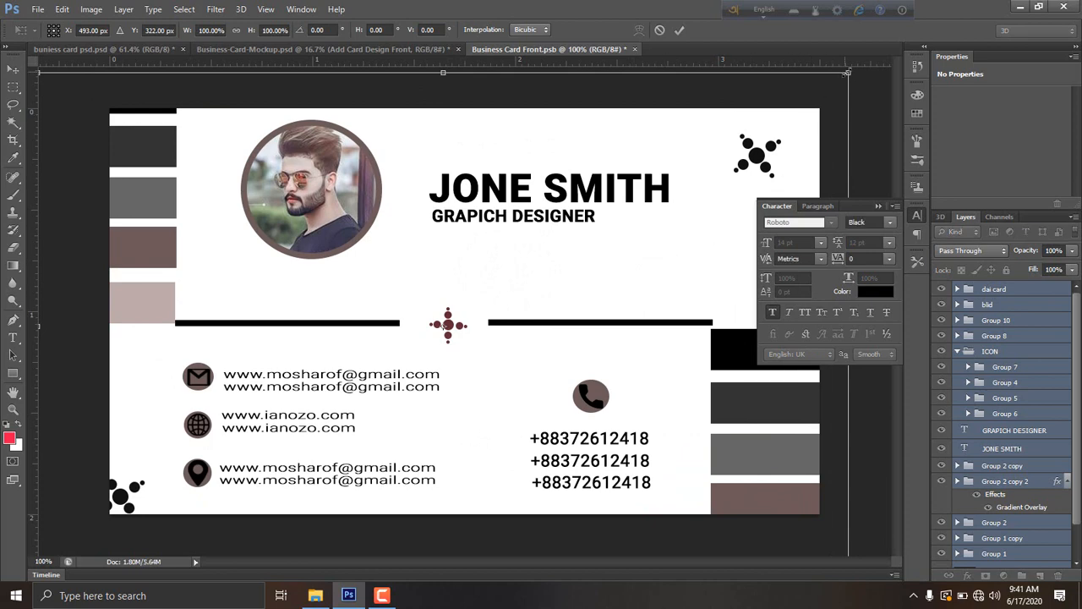
left_click_drag(847, 72, 762, 150)
key("Right")
key("Right")
key("Right")
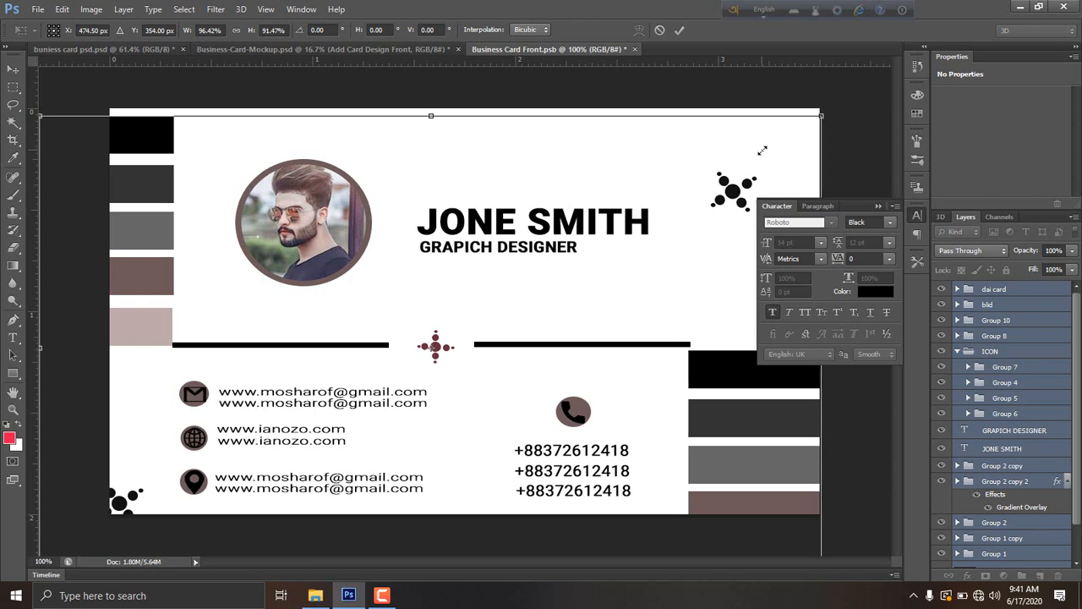
left_click_drag(800, 138, 746, 158)
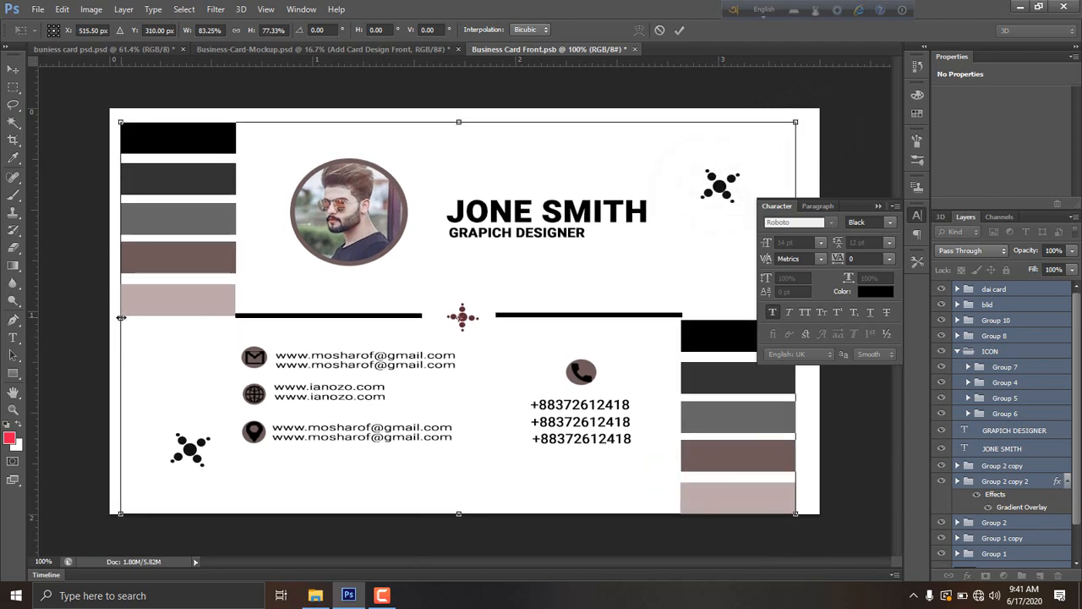
- Stretch the artwork to the canvas edges, reaching 87.5% width and 80% height
left_click_drag(121, 318, 111, 315)
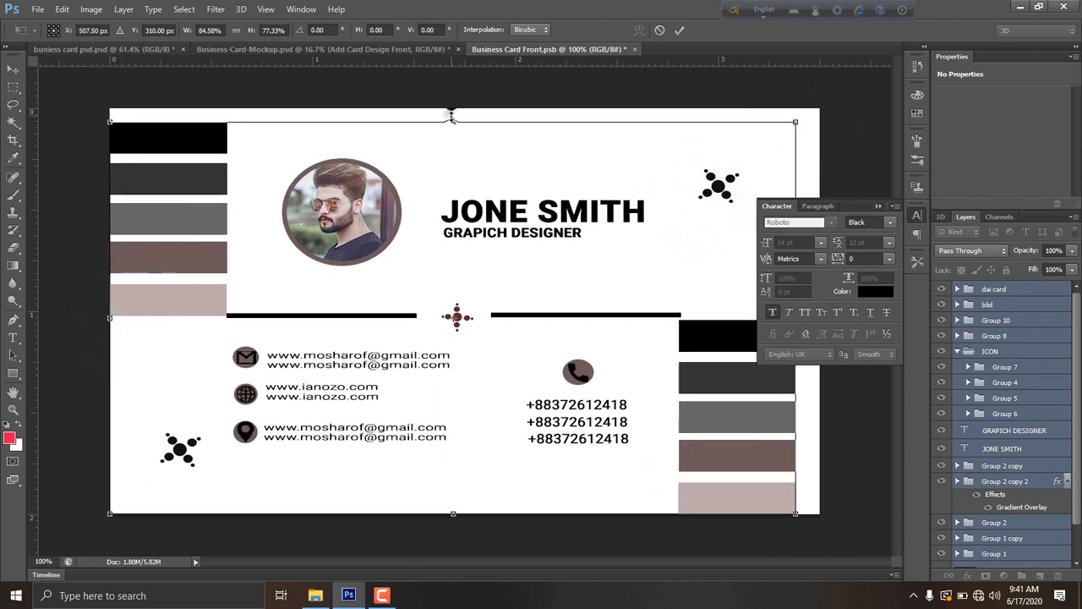
left_click_drag(451, 117, 453, 107)
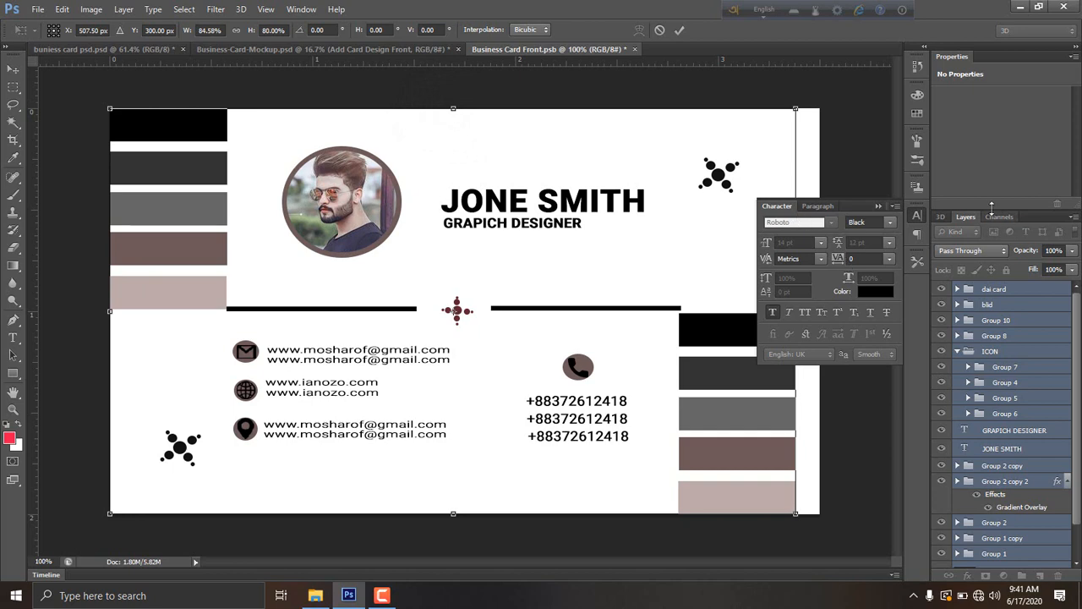
left_click(917, 215)
left_click_drag(795, 310, 819, 310)
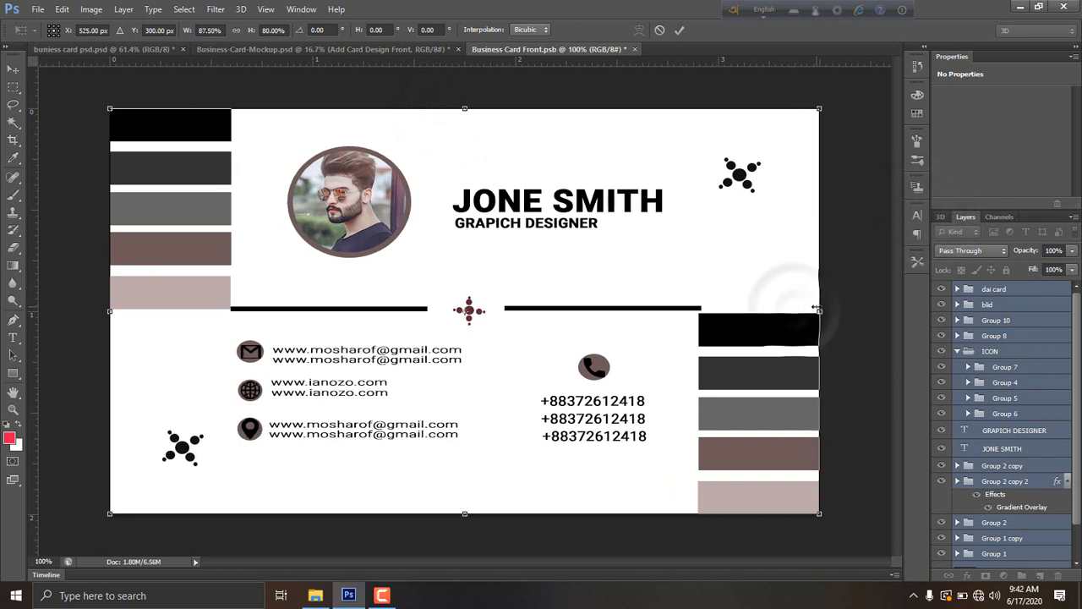
- Apply the transform, save Business Card Front.psb and return to the mockup with the updated front card
key("ctrl+s")
left_click(494, 232)
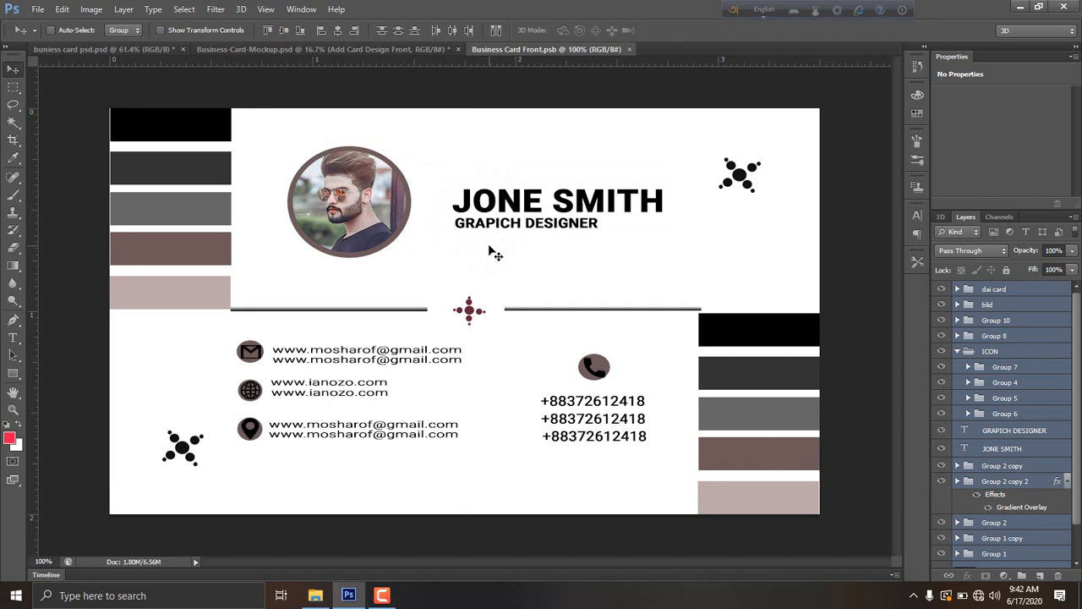
left_click(146, 48)
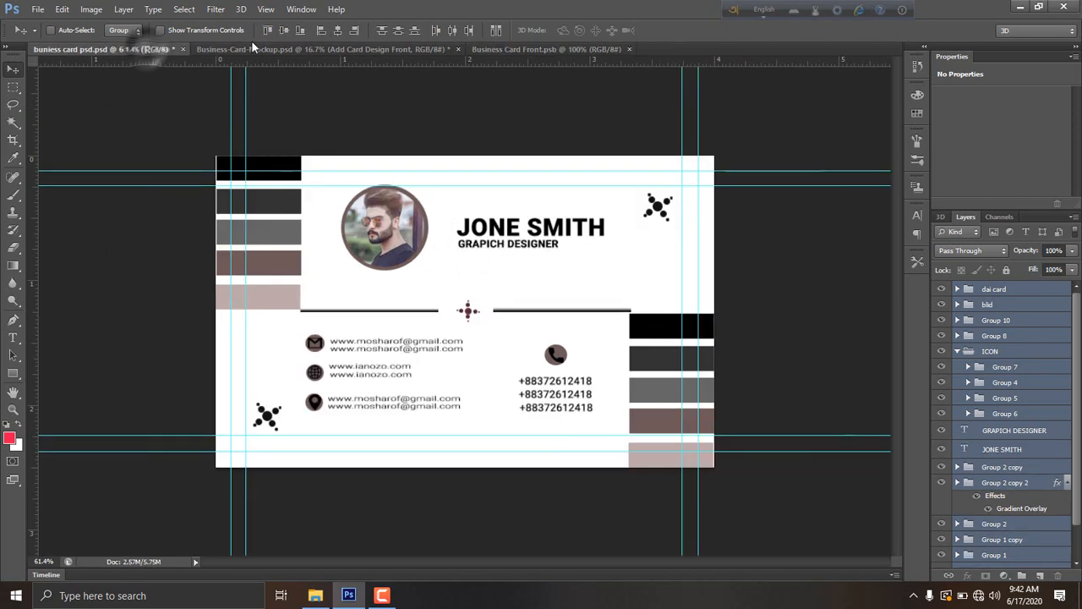
left_click(279, 47)
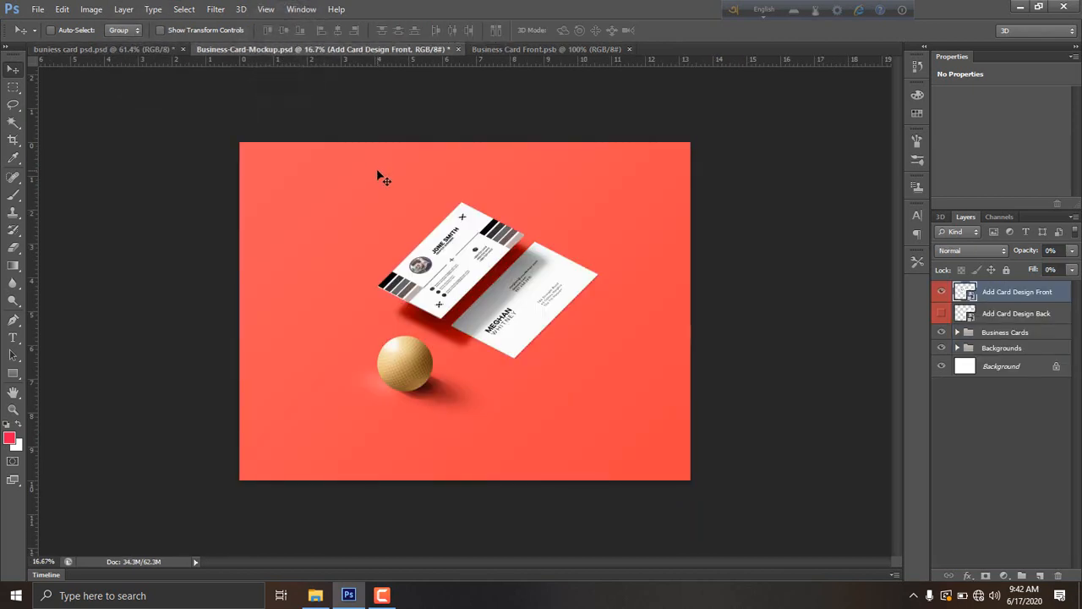